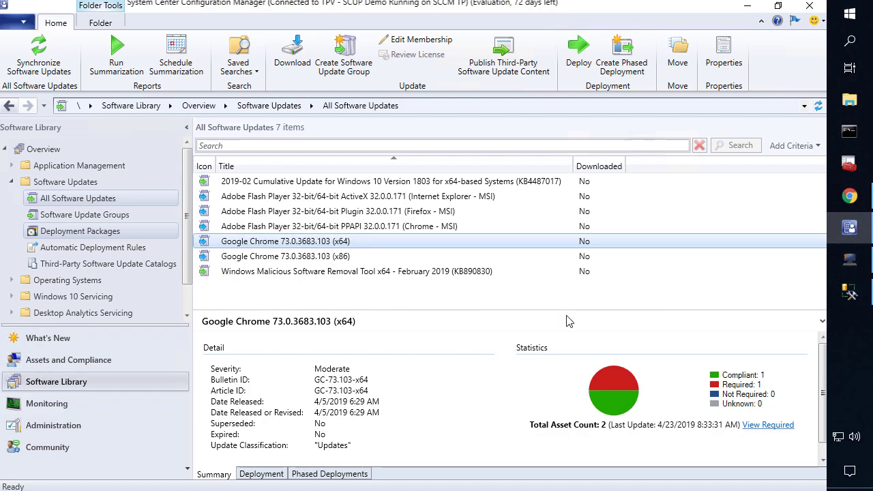
# Publish the third-party software update content for Google Chrome 73.0.3683.103 (x64) and acknowledge the notice.
pyautogui.rightClick(293, 246)
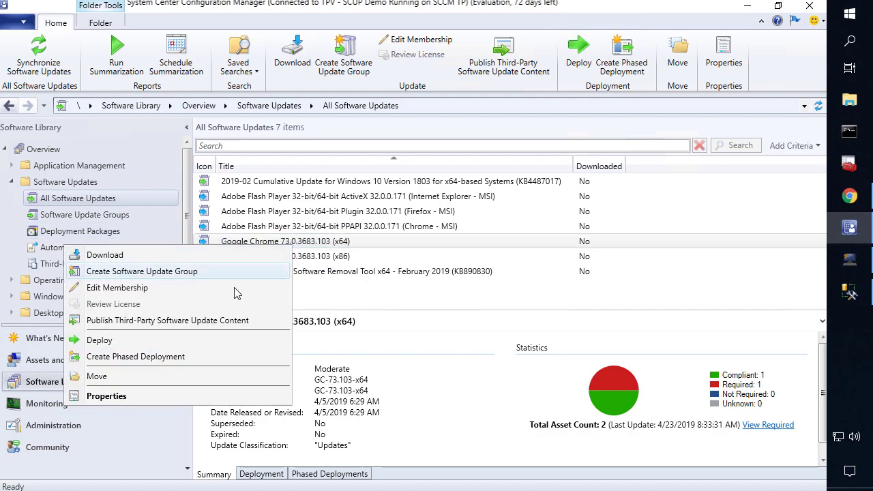
pyautogui.click(205, 328)
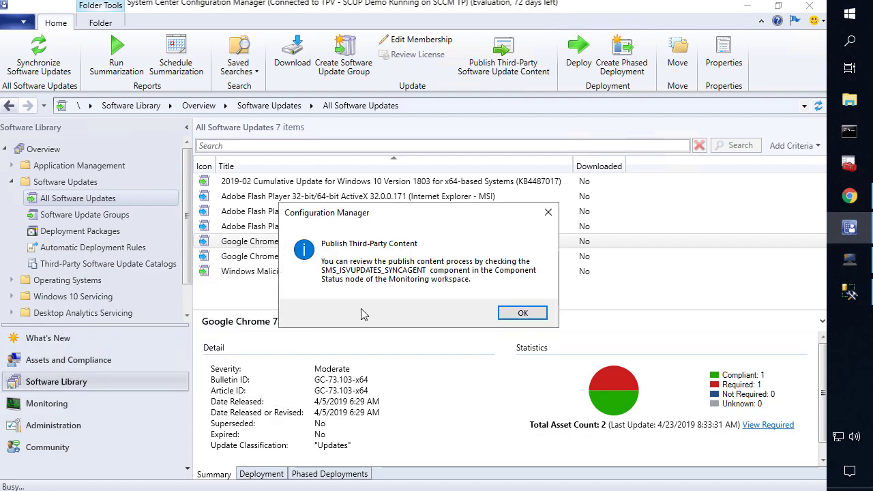
pyautogui.click(522, 314)
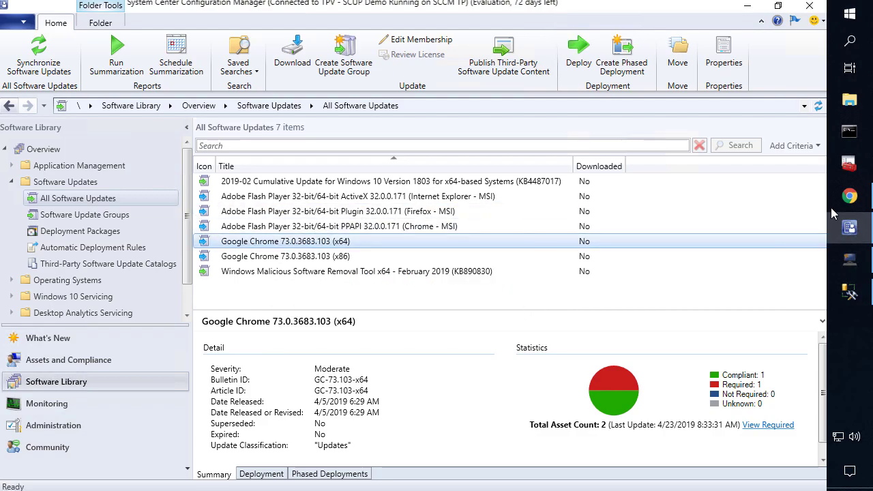
# Switch to Chrome and review the known issue about publishing content to metadata-only updates added by other tools.
pyautogui.click(850, 199)
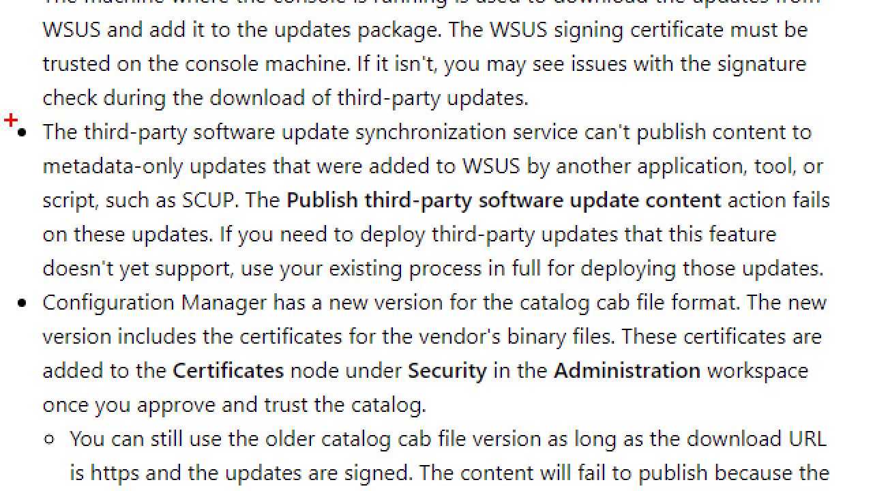
pyautogui.moveTo(13, 120)
pyautogui.mouseDown()
pyautogui.moveTo(836, 221)
pyautogui.moveTo(852, 284)
pyautogui.mouseUp()
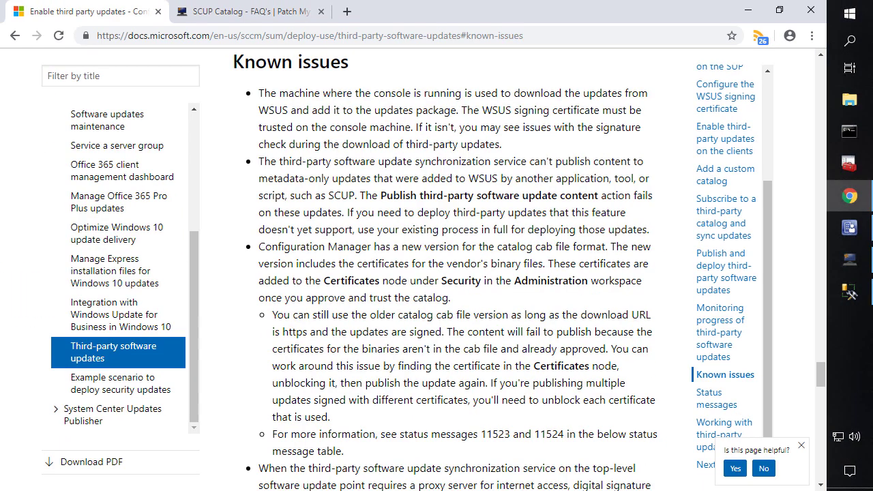
# Switch to the Patch My PC Publishing Settings and check the publishing type of the Google Chrome x86 and x64 update rules.
pyautogui.click(859, 268)
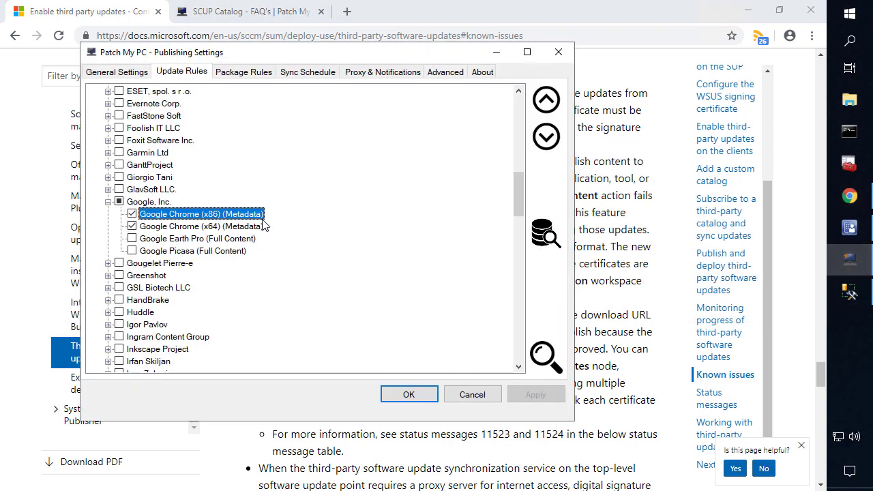
pyautogui.click(238, 227)
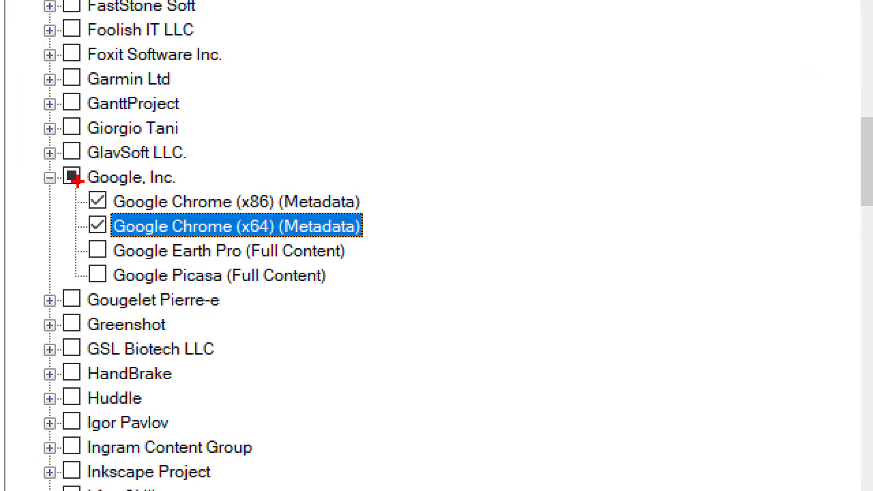
pyautogui.moveTo(41, 164)
pyautogui.mouseDown()
pyautogui.moveTo(89, 189)
pyautogui.moveTo(335, 226)
pyautogui.moveTo(372, 239)
pyautogui.moveTo(380, 252)
pyautogui.mouseUp()
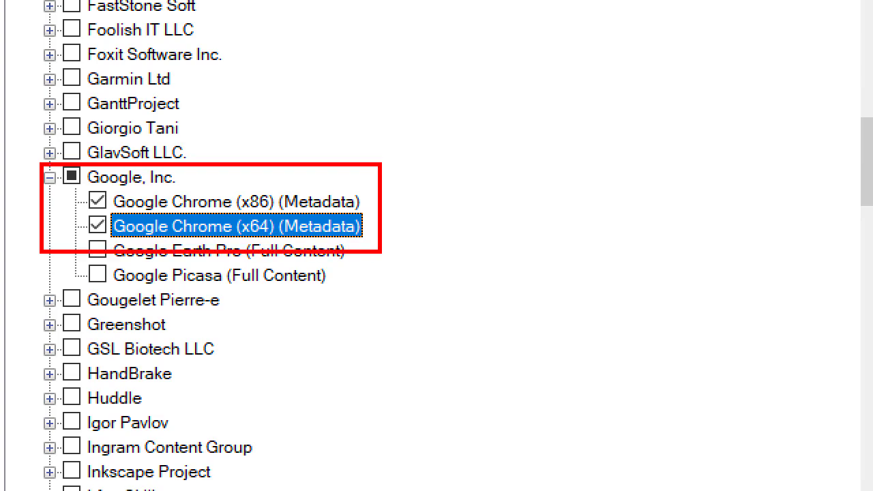
pyautogui.moveTo(271, 184)
pyautogui.mouseDown()
pyautogui.moveTo(341, 239)
pyautogui.moveTo(372, 243)
pyautogui.mouseUp()
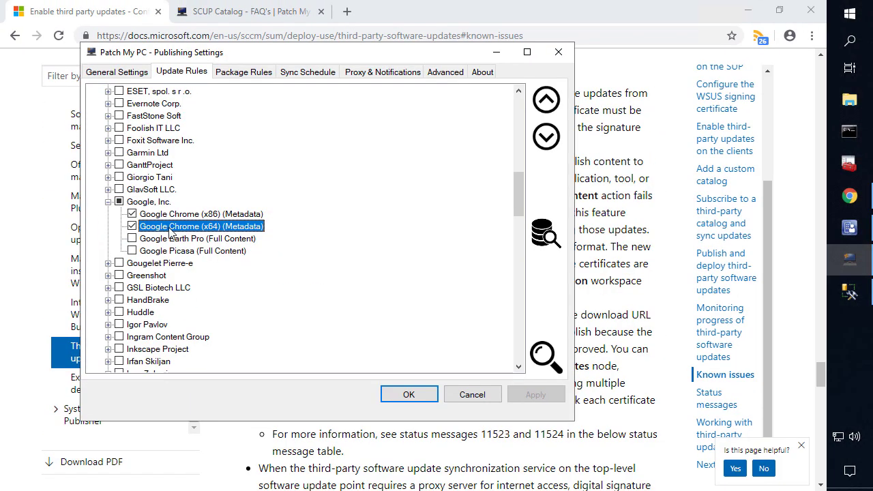
pyautogui.click(411, 393)
# Open SMS_ISVUPDATES_SYNCAGENT.log from the site server's Logs folder and examine the SyncUpdate entry about the update's synchronization record.
pyautogui.click(748, 10)
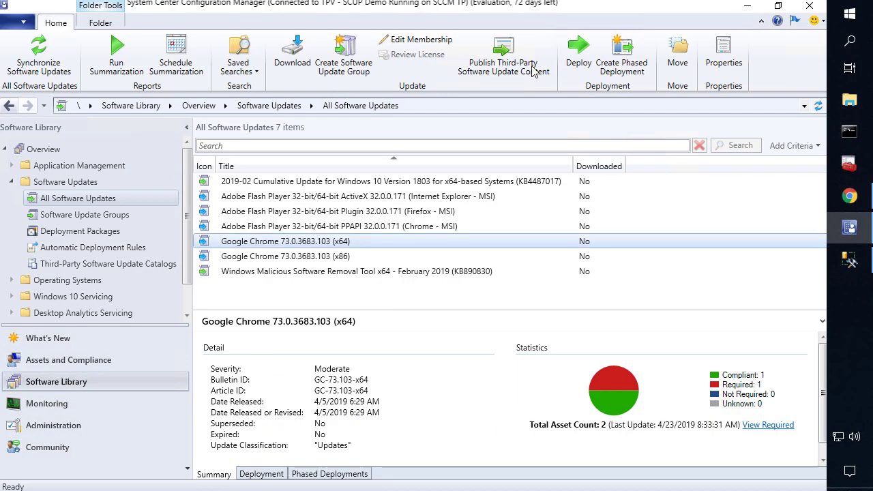
pyautogui.click(748, 6)
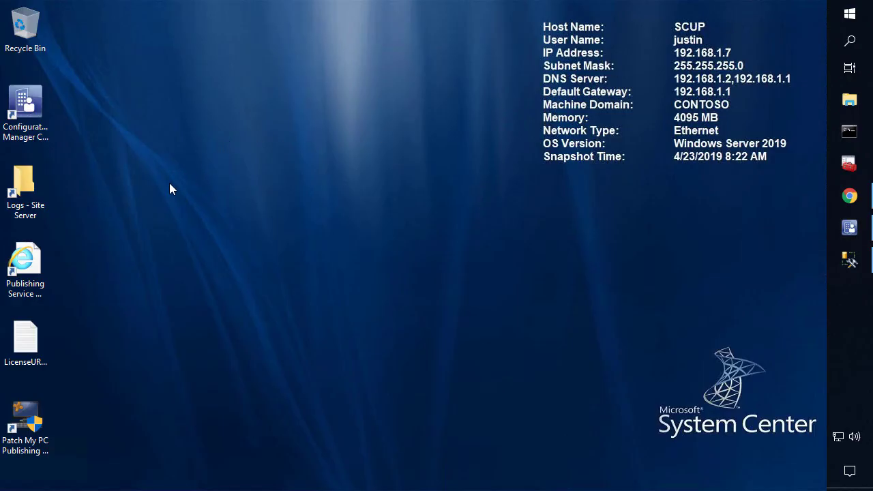
pyautogui.doubleClick(25, 181)
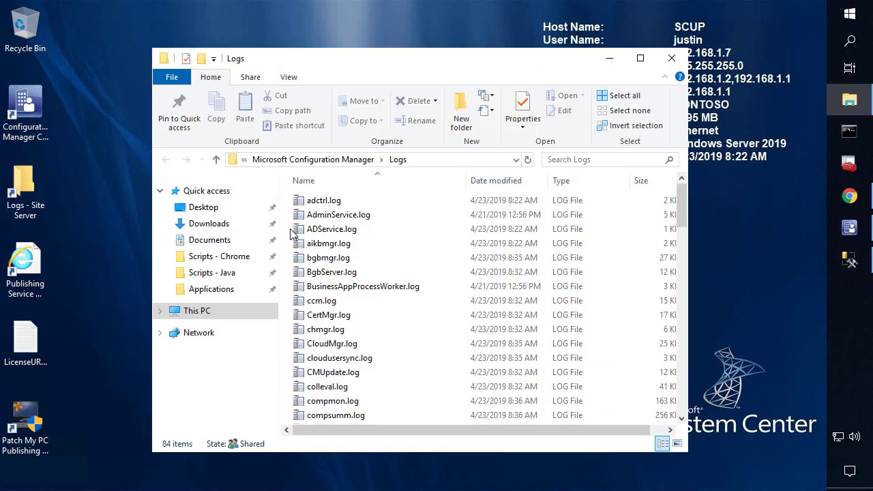
pyautogui.click(348, 247)
pyautogui.write('sms')
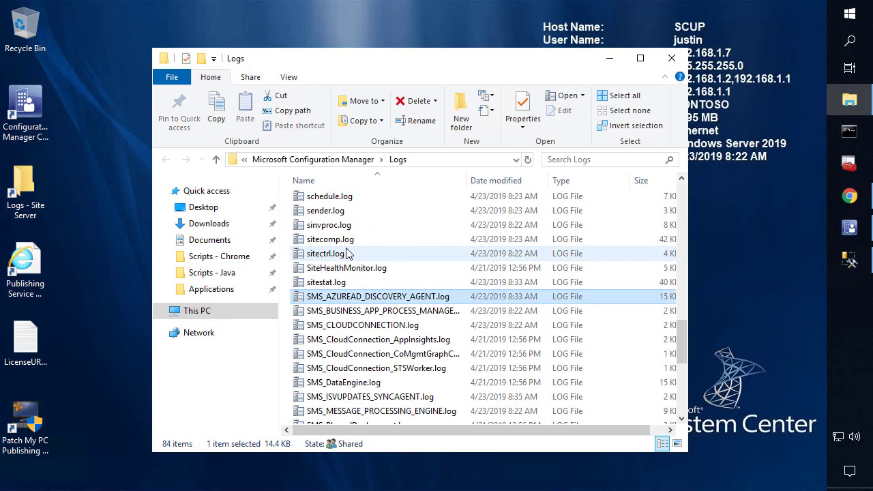
pyautogui.scroll(-2, 341, 256)
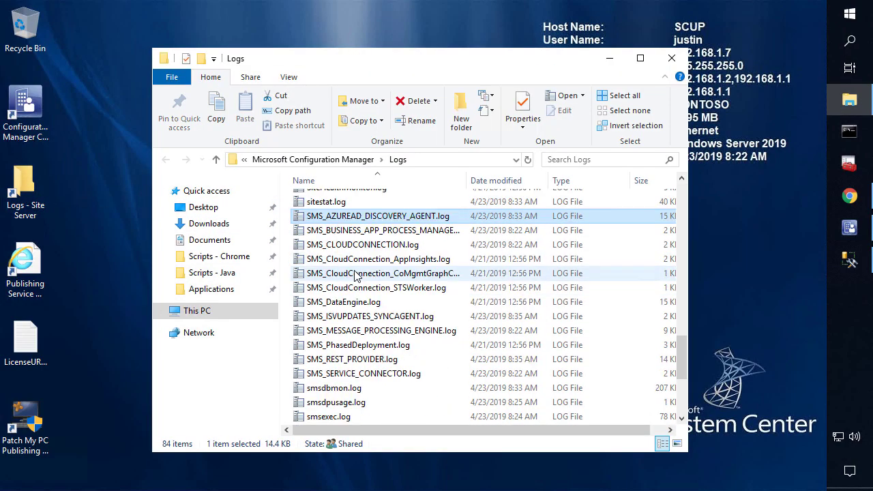
pyautogui.doubleClick(374, 318)
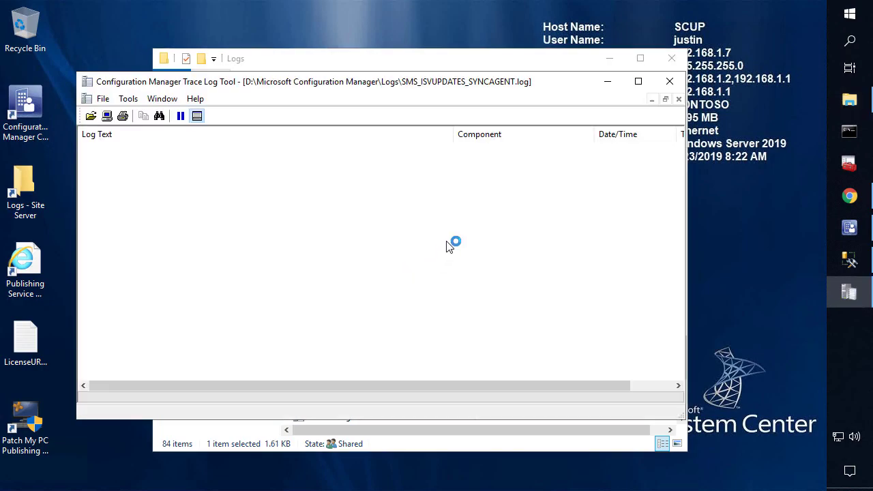
pyautogui.click(638, 81)
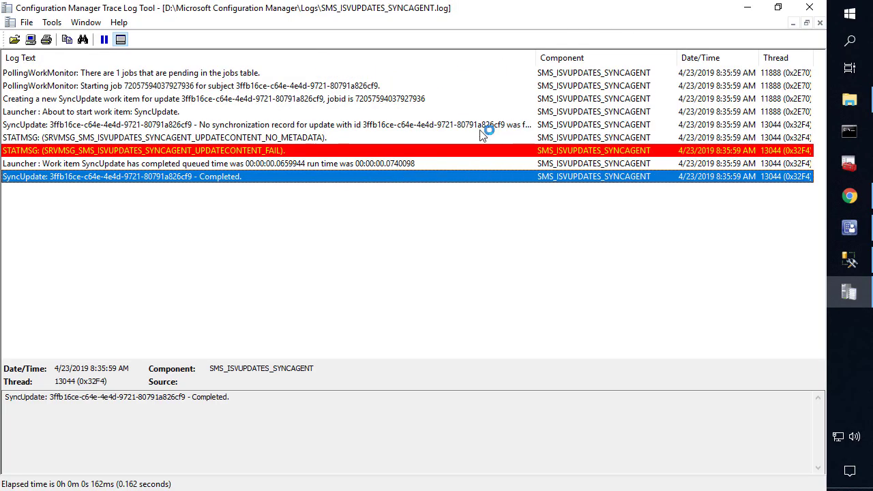
pyautogui.click(248, 126)
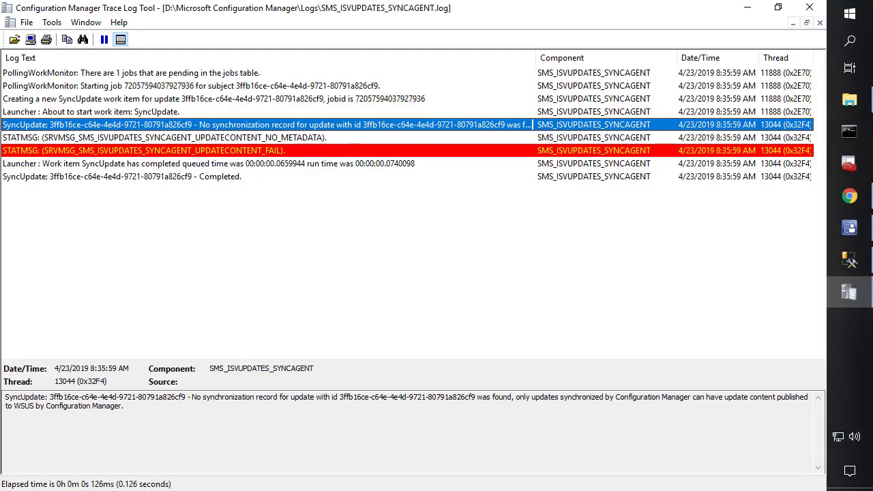
# Return to the Configuration Manager console, refresh the software updates list and select Google Chrome 73.0.3683.103 (x86).
pyautogui.click(748, 8)
pyautogui.click(849, 227)
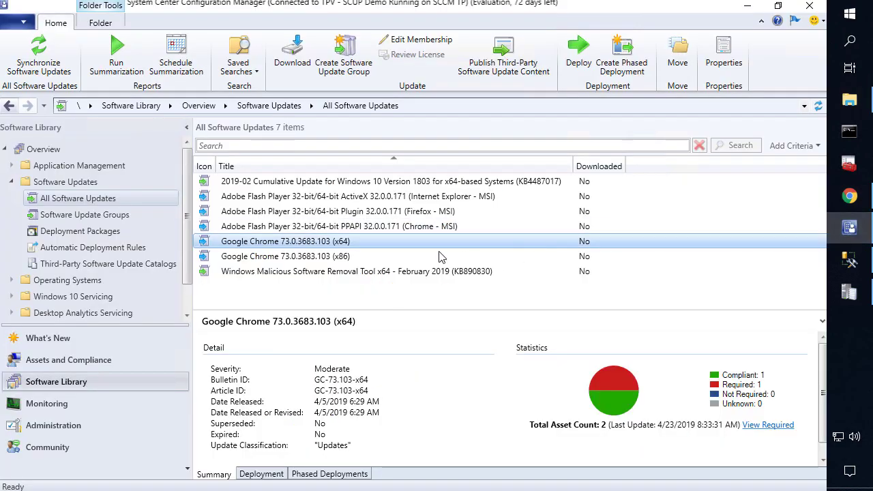
pyautogui.click(346, 258)
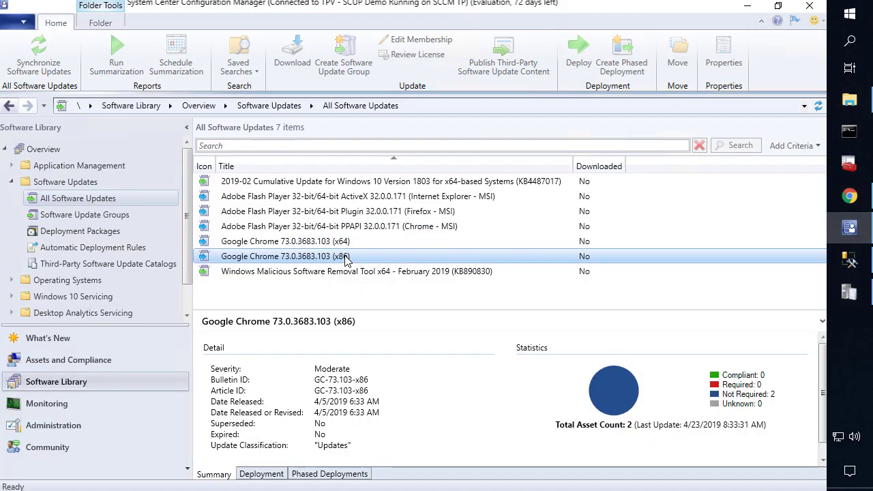
pyautogui.click(818, 106)
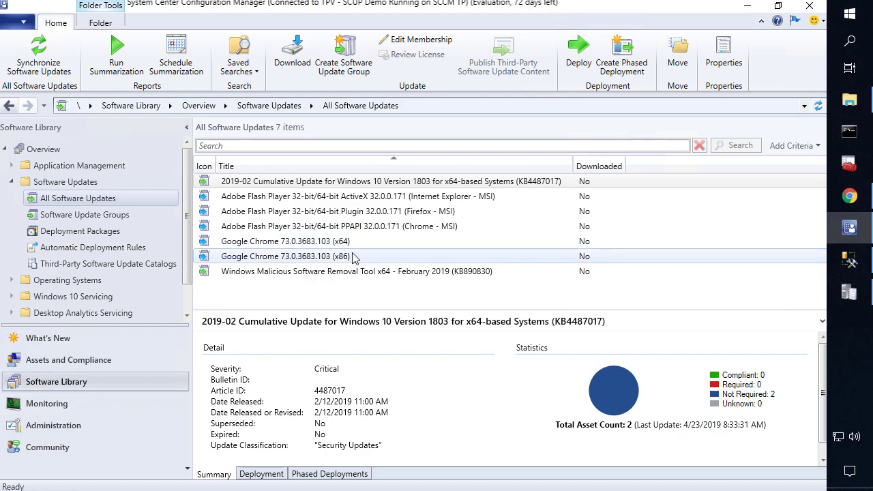
pyautogui.click(355, 258)
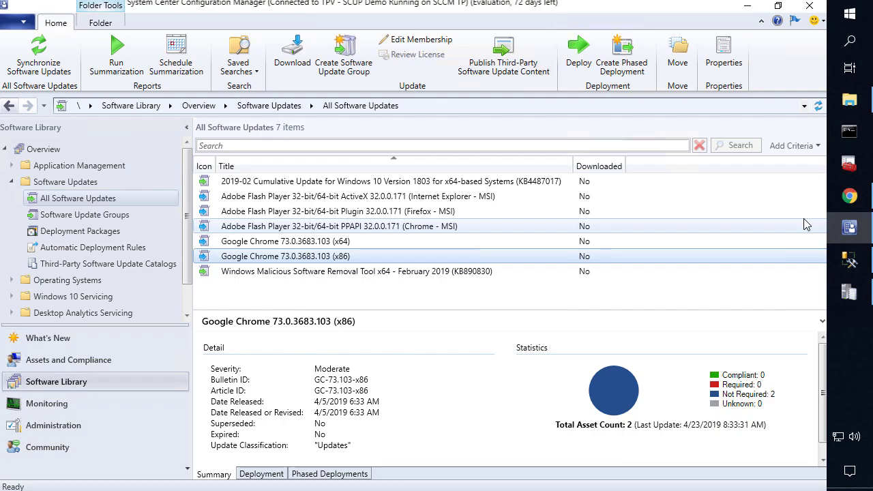
# Start a custom catalog under Third-Party Software Update Catalogs and paste the Patch My PC Firefox subscriber download URL.
pyautogui.click(174, 265)
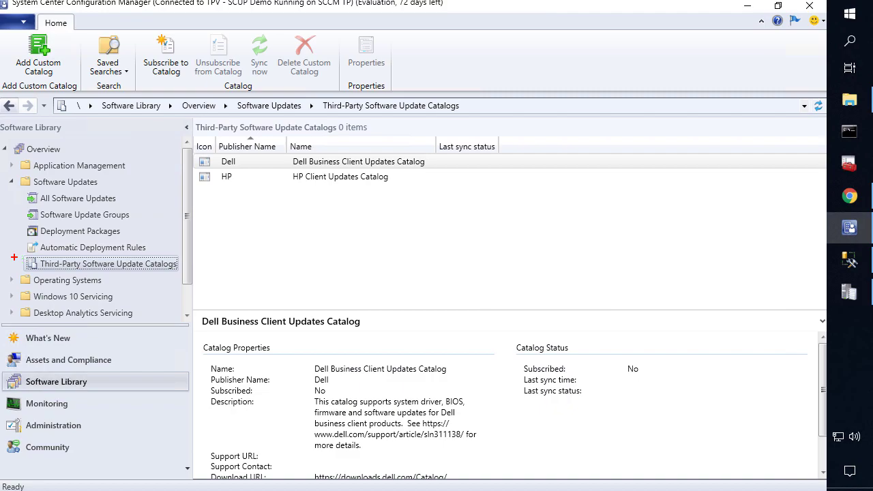
pyautogui.moveTo(21, 254); pyautogui.dragTo(180, 273)
pyautogui.rightClick(298, 208)
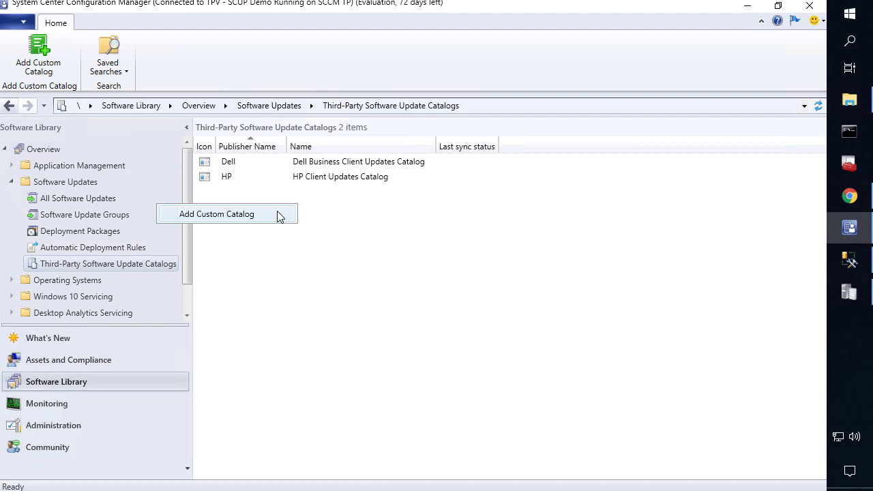
pyautogui.click(279, 215)
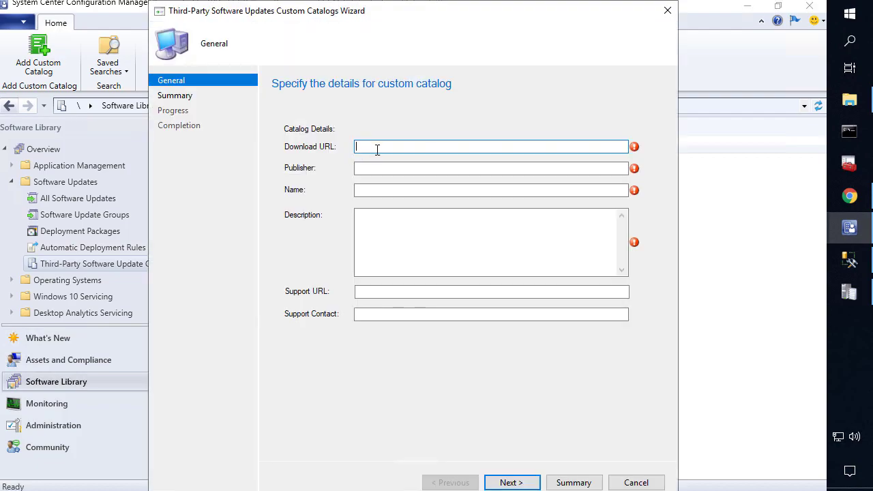
pyautogui.hotkey('ctrl', 'v')
# Set the custom catalog's publisher to Patch My PC and copy that text.
pyautogui.click(383, 169)
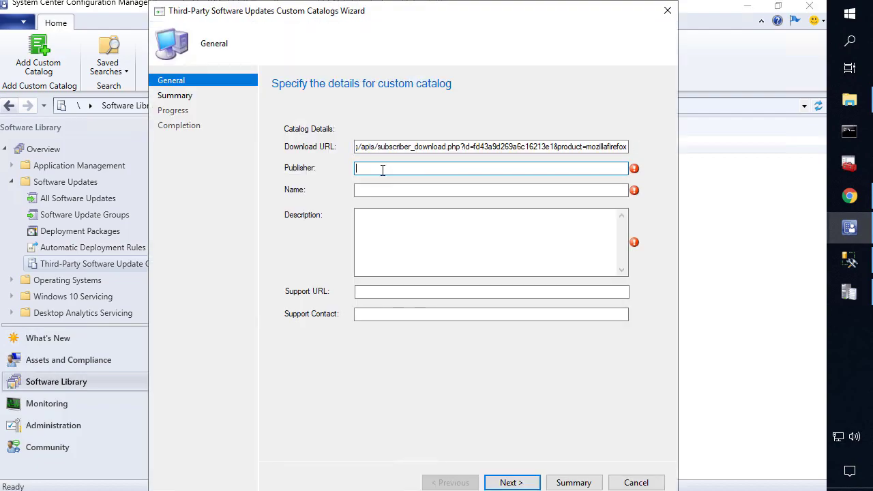
pyautogui.hotkey('ctrl', 'v')
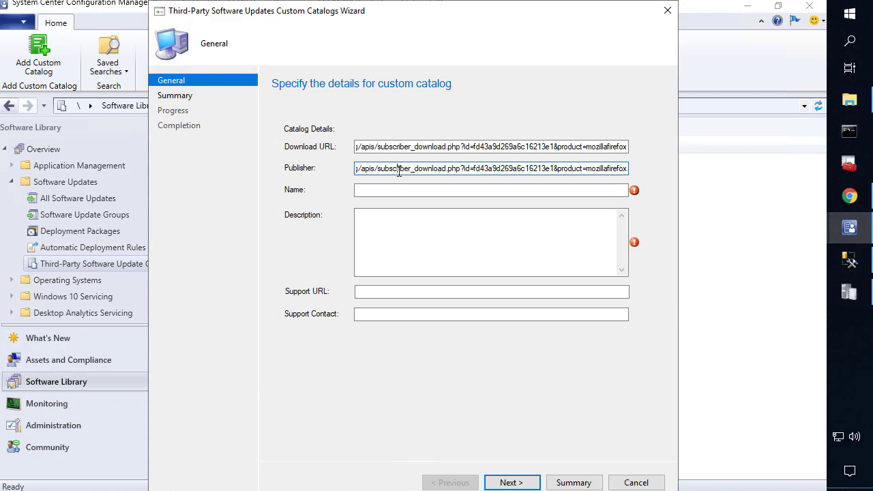
pyautogui.hotkey('ctrl', 'a')
pyautogui.write('Pat')
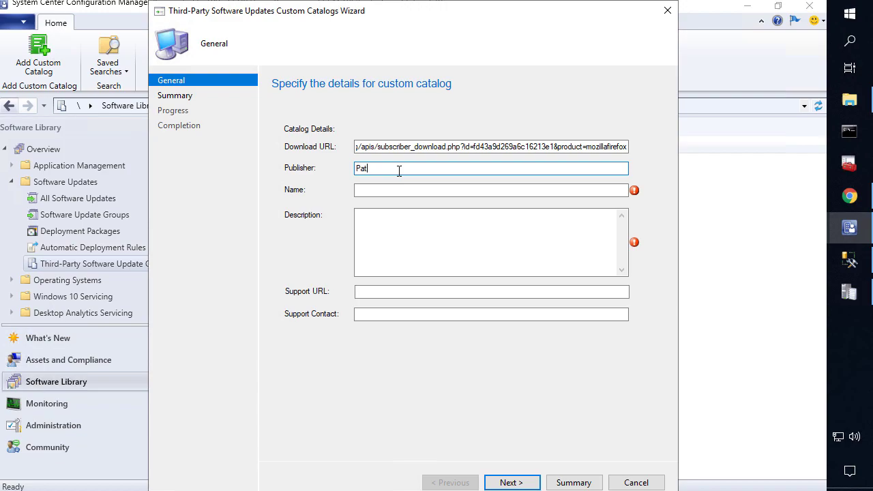
pyautogui.write('ch My PC')
pyautogui.hotkey('ctrl', 'a')
pyautogui.hotkey('ctrl', 'c')
# Set both the name and the description of the custom catalog to "Patch My PC - Firefox".
pyautogui.click(431, 190)
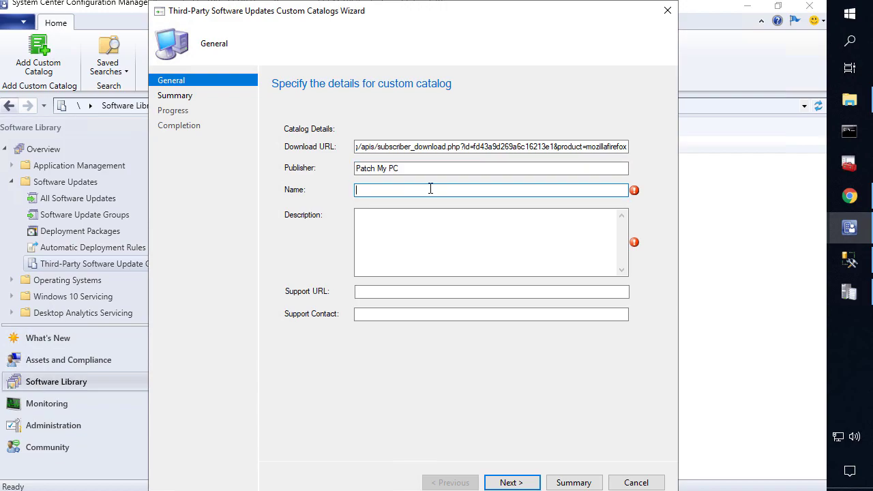
pyautogui.hotkey('ctrl', 'v')
pyautogui.write('- Firefo')
pyautogui.hotkey('ctrl', 'a')
pyautogui.hotkey('ctrl', 'c')
pyautogui.click(462, 238)
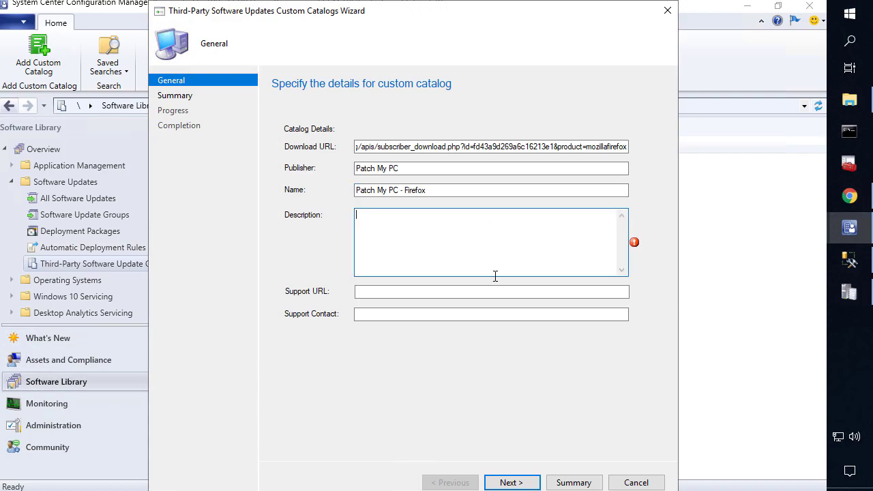
pyautogui.hotkey('ctrl', 'v')
# Check the product parameter in the download URL, then confirm the settings and finish adding the custom catalog.
pyautogui.moveTo(558, 146); pyautogui.dragTo(682, 153)
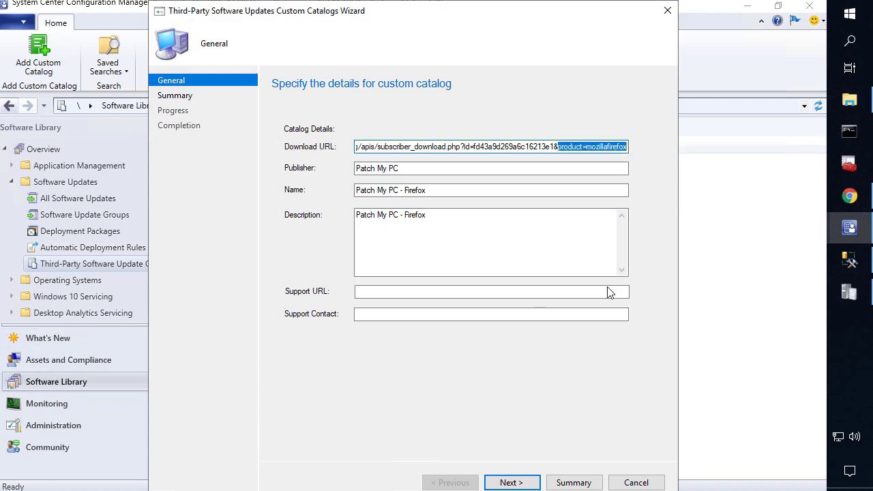
pyautogui.click(522, 481)
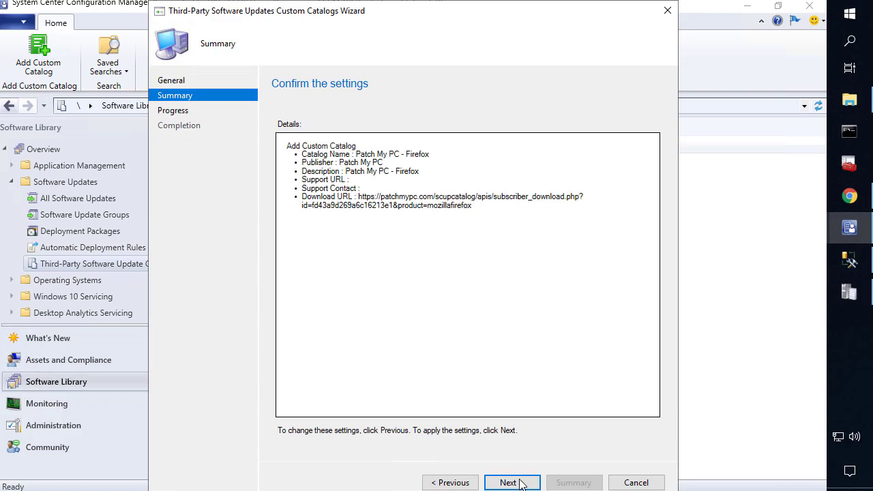
pyautogui.click(522, 482)
pyautogui.click(621, 482)
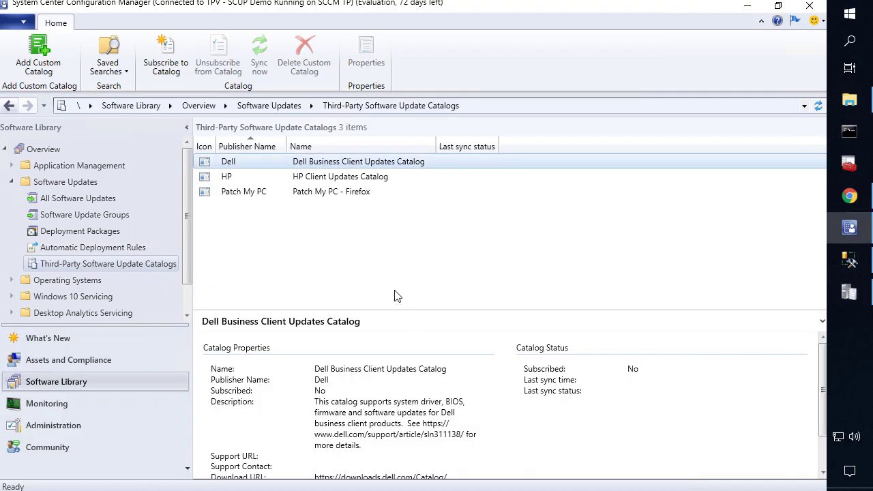
# Start a subscription to the Patch My PC - Firefox catalog and view its signing certificate.
pyautogui.rightClick(276, 198)
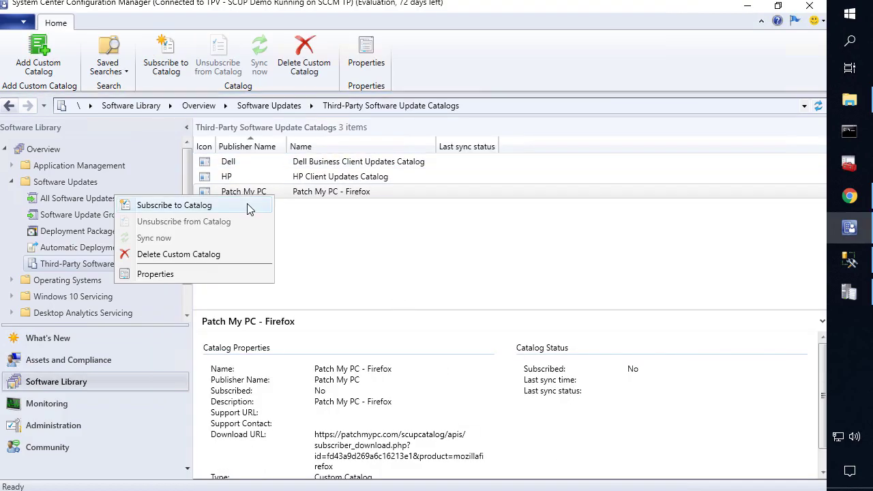
pyautogui.click(246, 205)
pyautogui.click(507, 483)
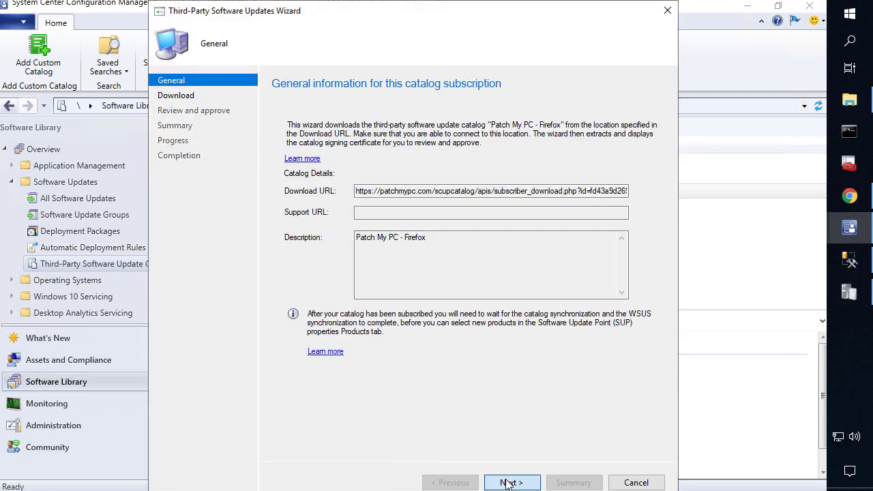
pyautogui.click(509, 483)
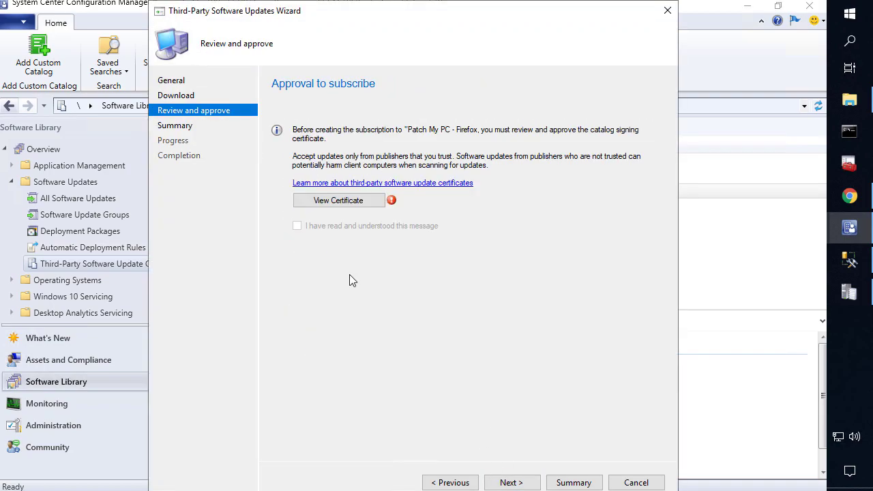
pyautogui.click(339, 202)
pyautogui.click(247, 348)
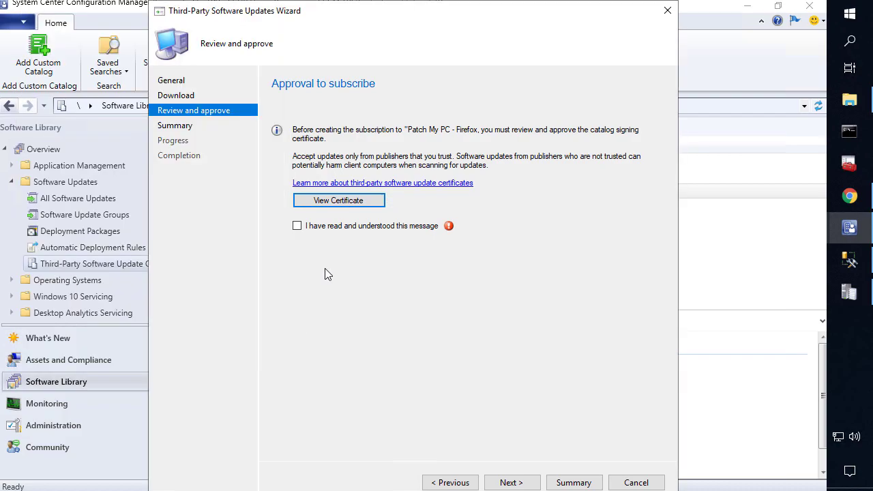
# Acknowledge the approval message for the Firefox catalog and complete its subscription.
pyautogui.click(341, 226)
pyautogui.click(511, 481)
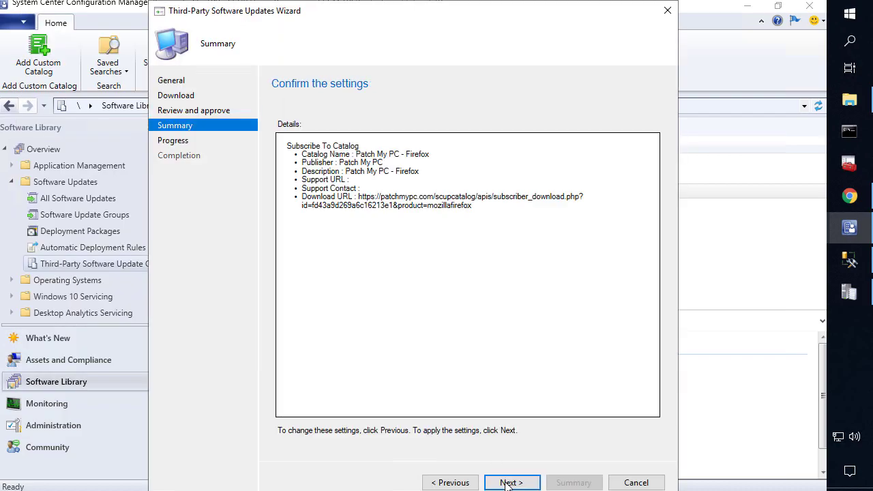
pyautogui.click(511, 483)
pyautogui.click(617, 483)
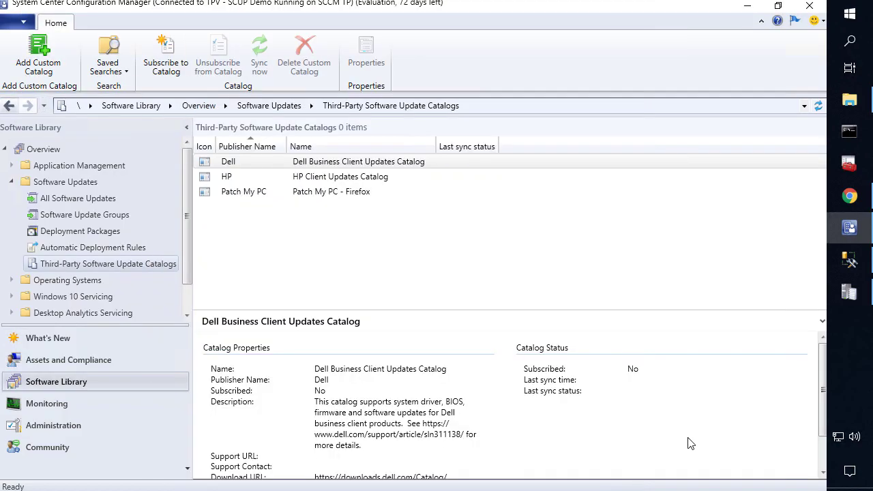
# Check the Patch My PC - Firefox catalog's subscription status, then return to the SMS_ISVUPDATES_SYNCAGENT log in Configuration Manager Trace Log Tool.
pyautogui.click(853, 292)
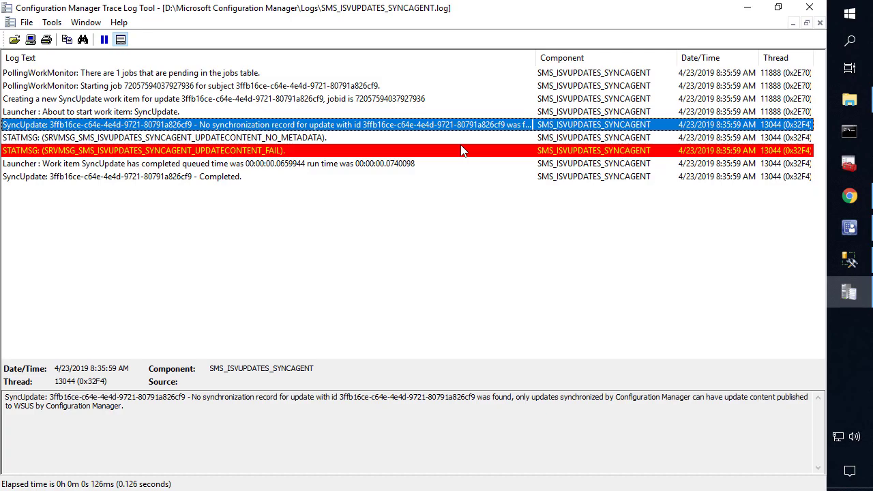
pyautogui.click(850, 227)
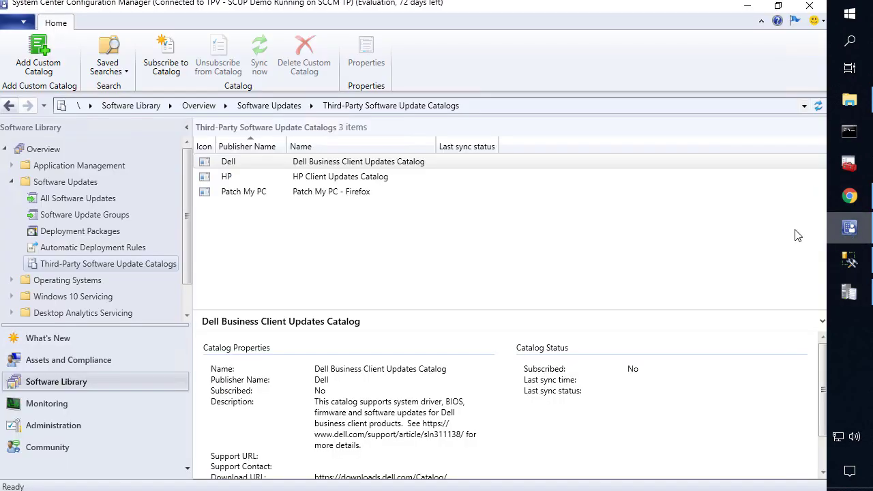
pyautogui.click(372, 196)
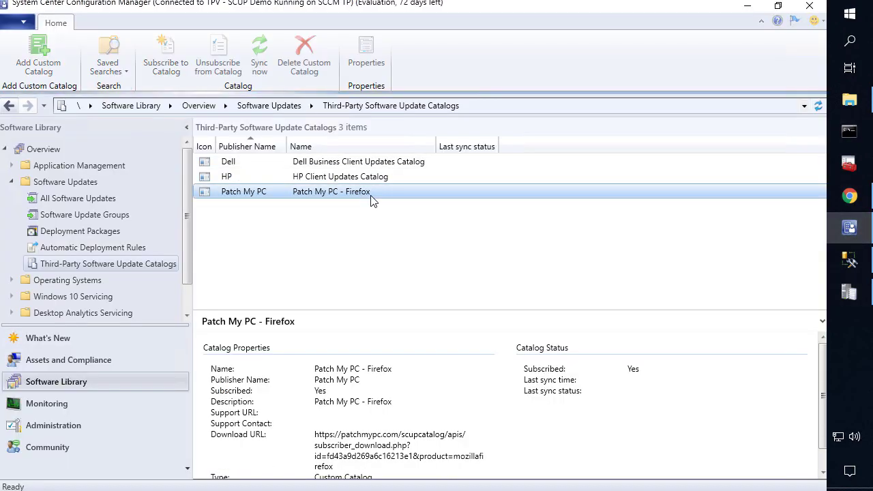
pyautogui.click(747, 6)
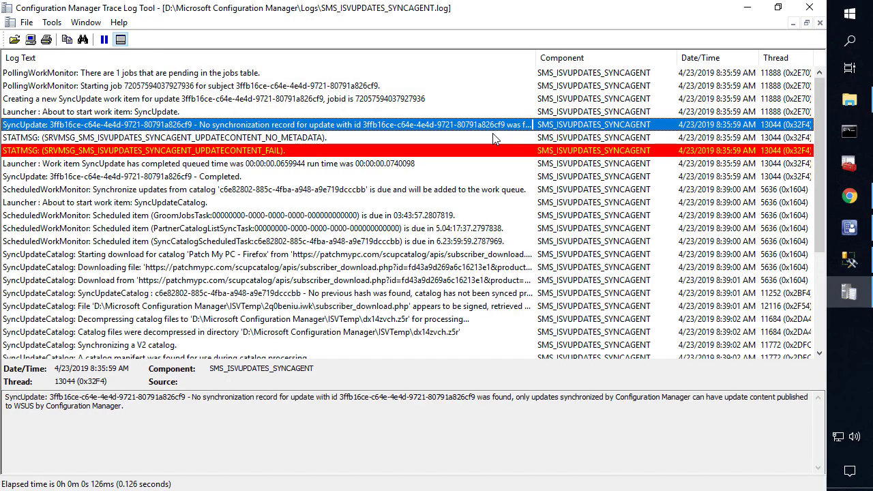
# Examine the log entries for the Firefox catalog's download and the WSUS synchronization of its Mozilla Firefox 66.0.3 updates.
pyautogui.click(321, 216)
pyautogui.scroll(-3, 318, 215)
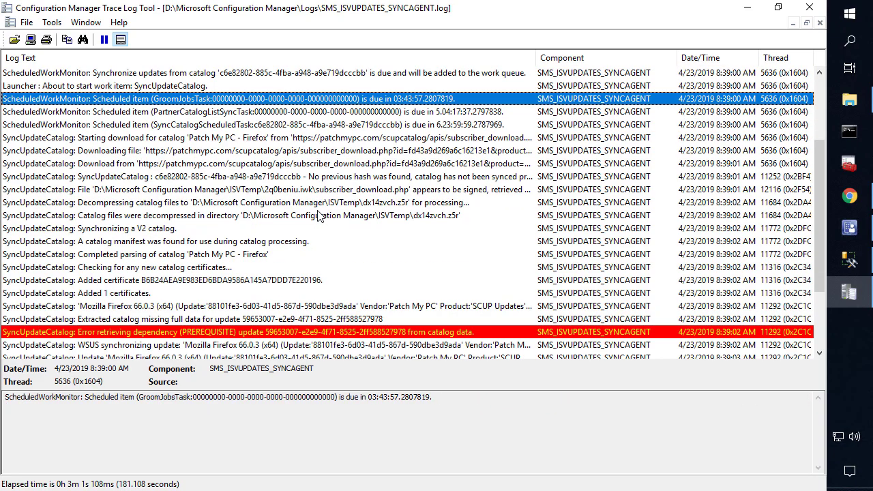
pyautogui.scroll(-3, 319, 215)
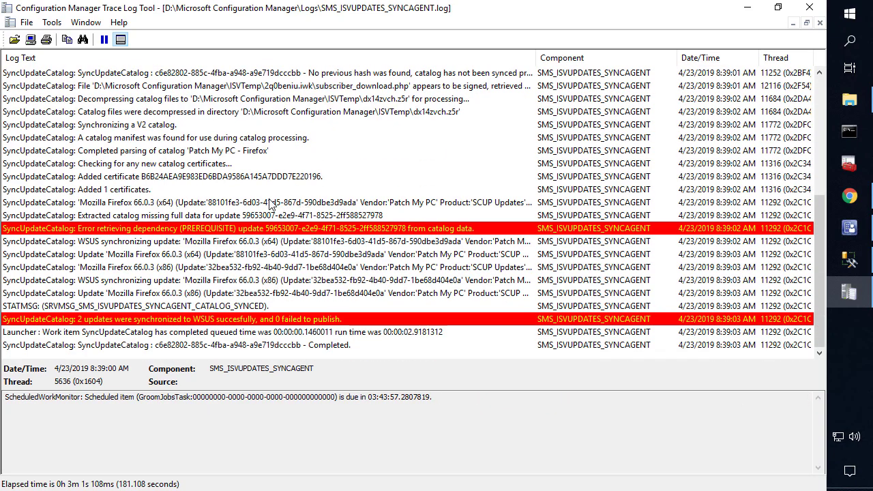
pyautogui.click(272, 203)
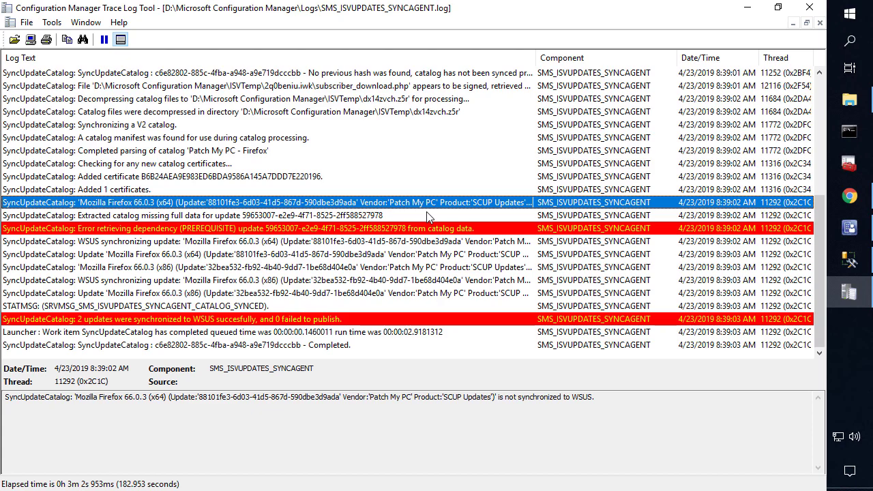
pyautogui.press('Down')
pyautogui.press('Down')
pyautogui.press('Down')
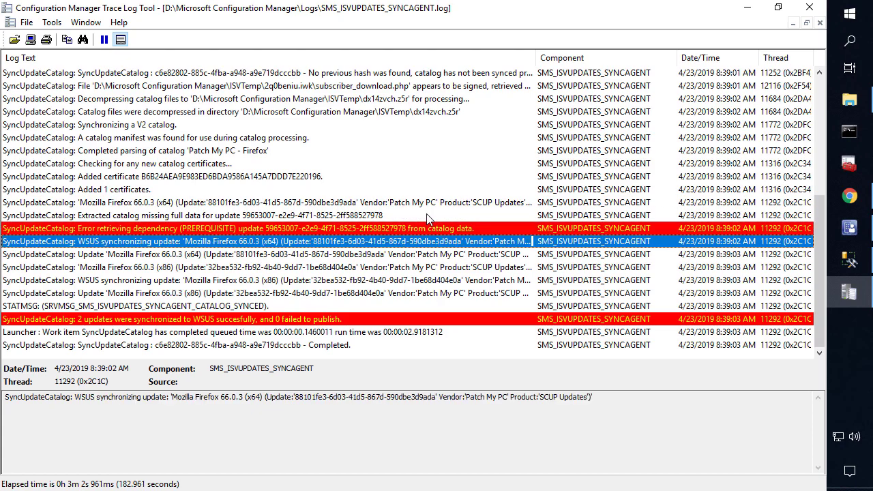
pyautogui.press('Down')
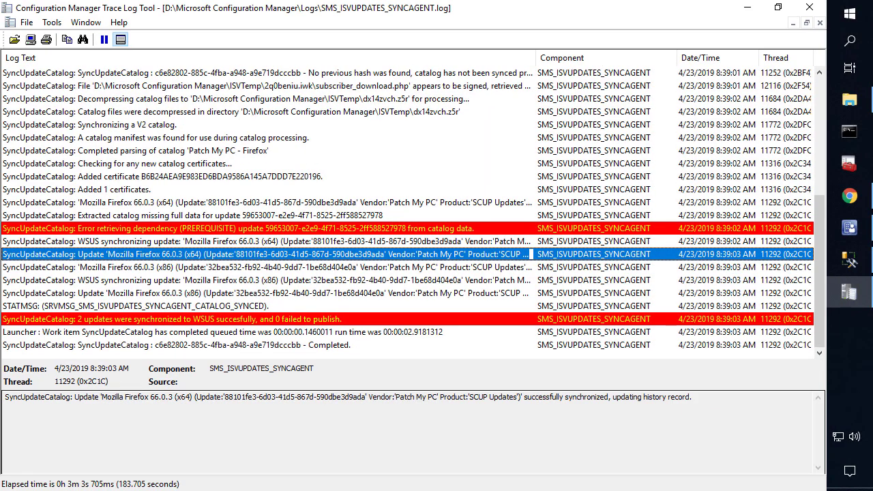
# Switch to SQL Server Management Studio and rerun the query "Select * from ISVPublishedUpdates" against the CM_TPV database.
pyautogui.click(853, 263)
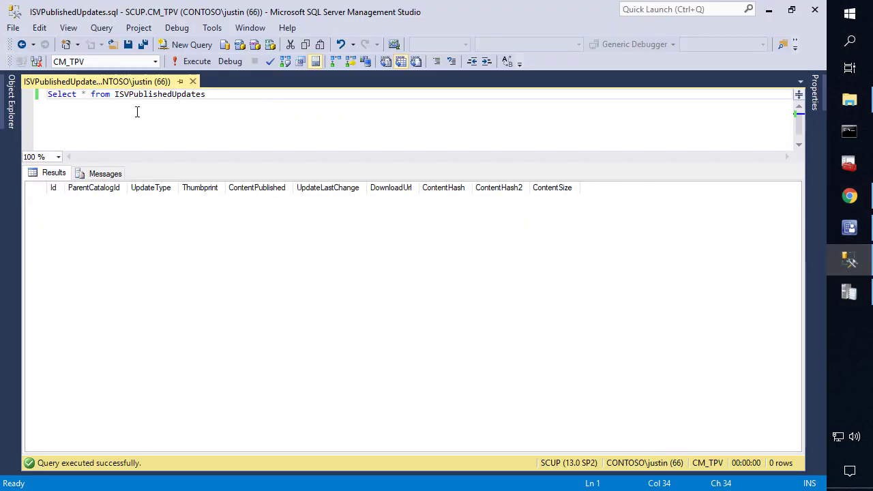
pyautogui.click(10, 103)
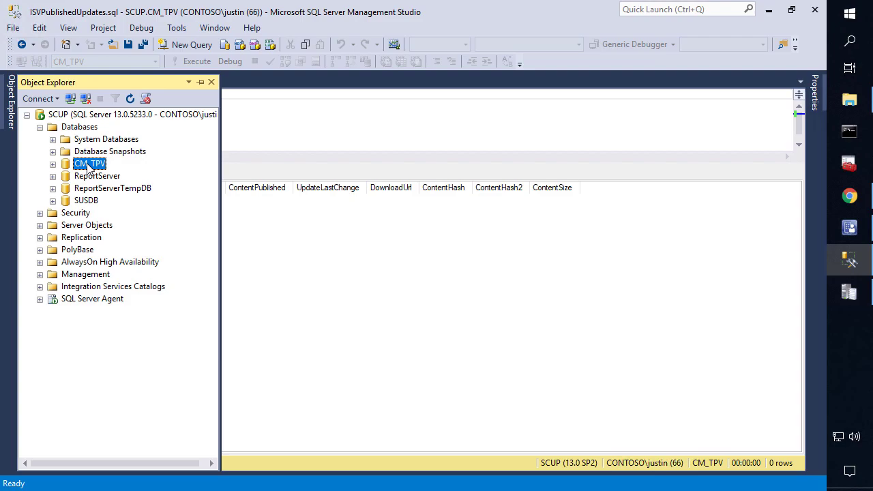
pyautogui.rightClick(87, 164)
pyautogui.click(136, 185)
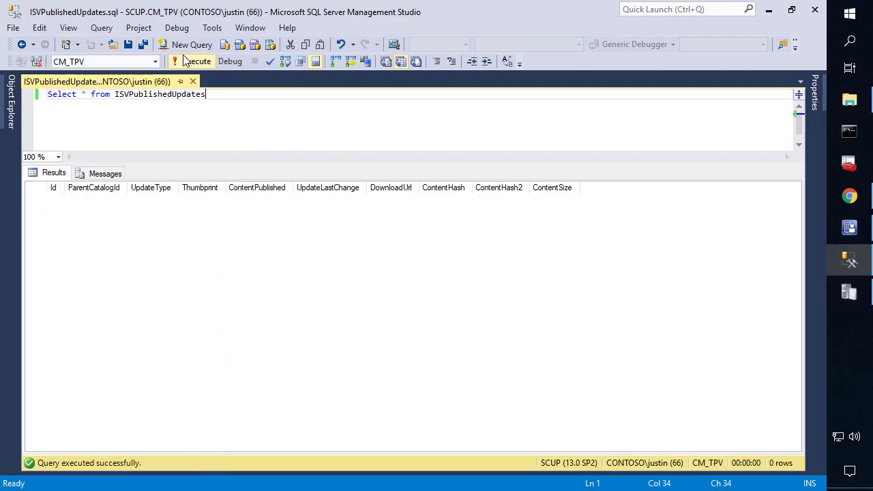
pyautogui.click(191, 63)
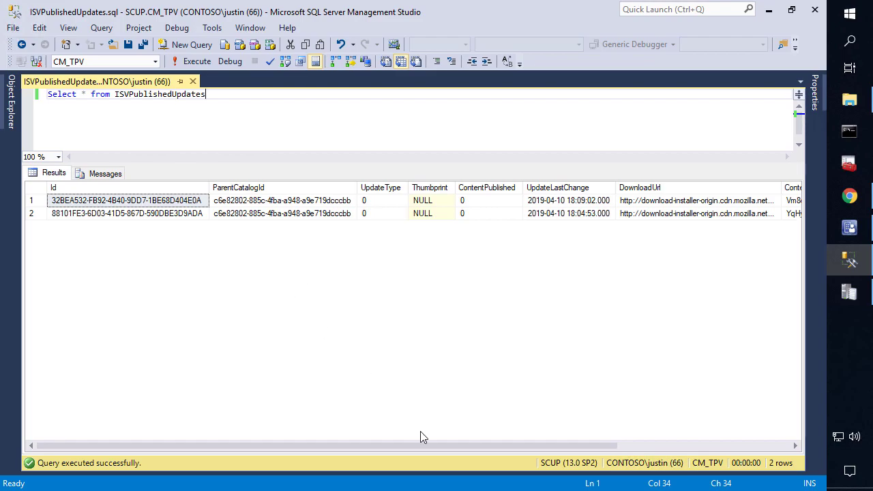
# Widen the DownloadUrl column to fit its contents and examine the download URLs and content hashes of the returned updates.
pyautogui.moveTo(423, 445); pyautogui.dragTo(580, 432)
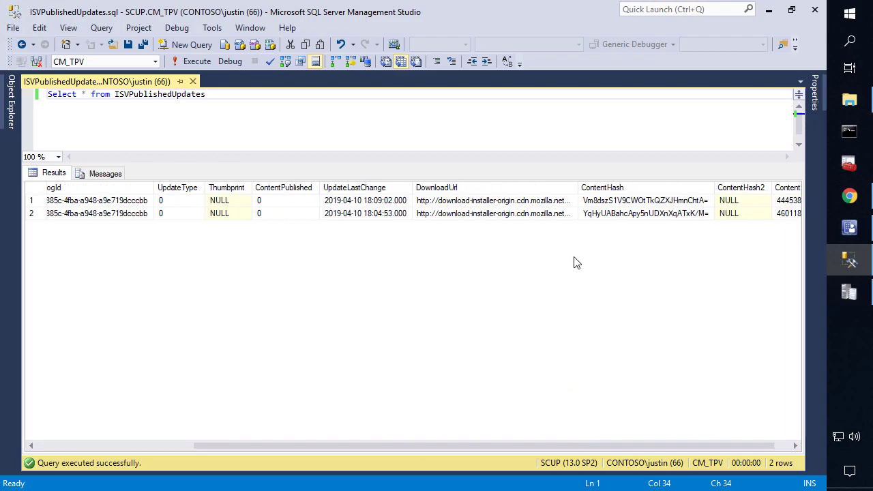
pyautogui.doubleClick(579, 187)
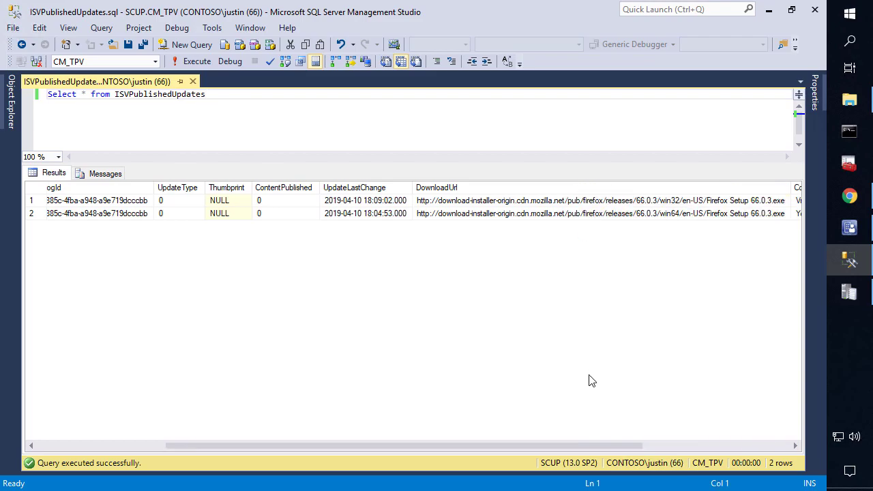
pyautogui.moveTo(578, 446); pyautogui.dragTo(713, 433)
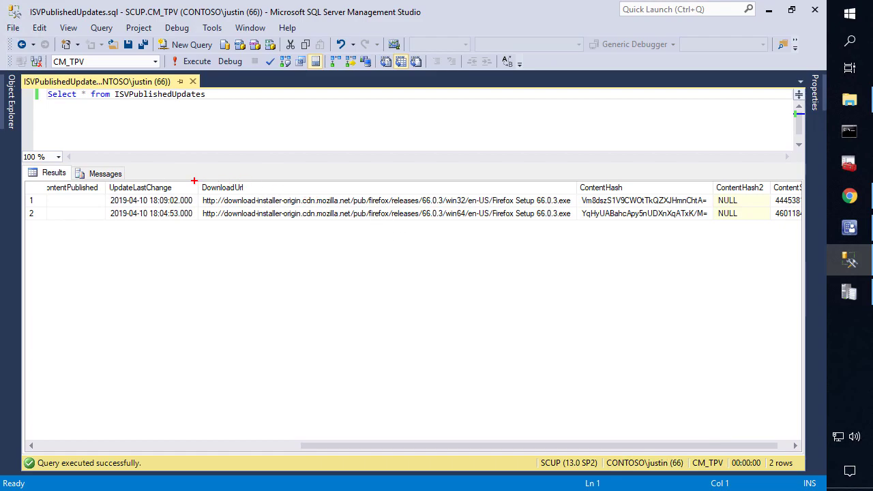
pyautogui.moveTo(197, 179)
pyautogui.mouseDown()
pyautogui.moveTo(350, 202)
pyautogui.moveTo(714, 218)
pyautogui.mouseUp()
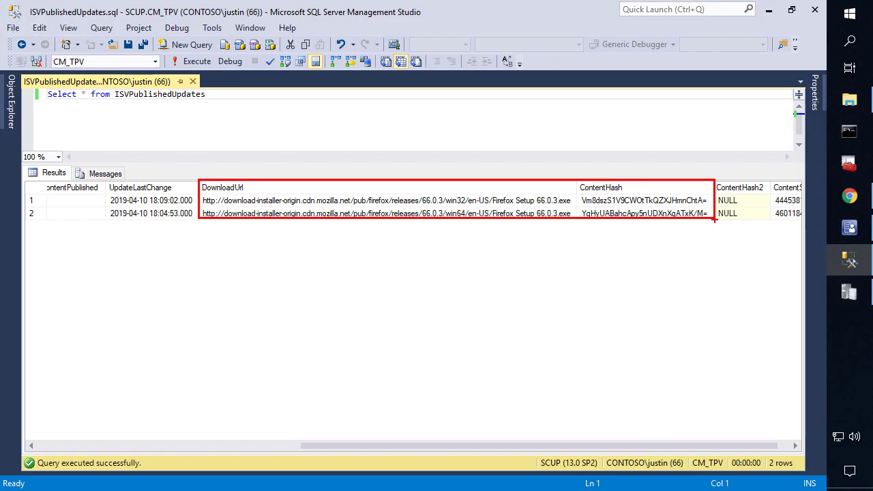
pyautogui.click(585, 204)
pyautogui.click(588, 215)
pyautogui.click(554, 214)
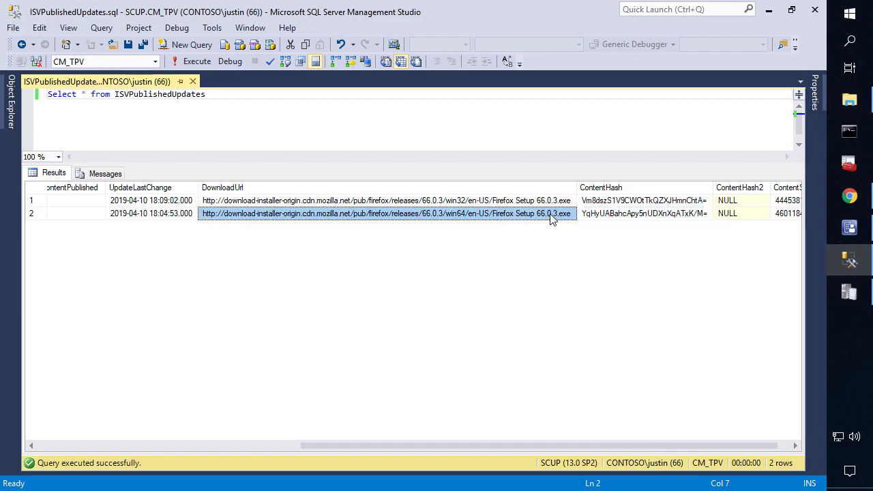
pyautogui.click(551, 202)
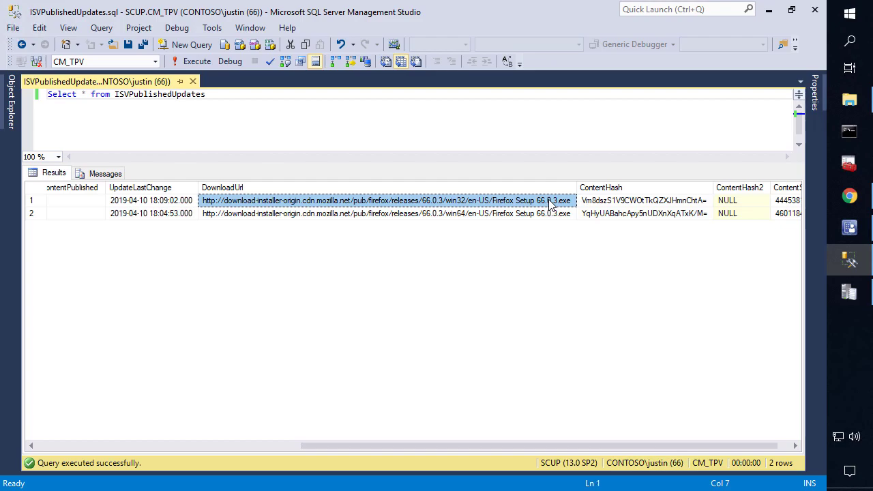
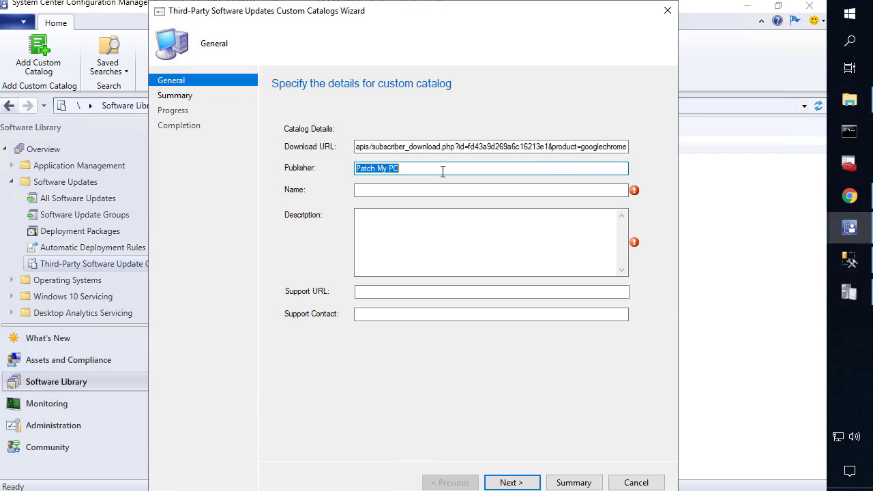
# Name the new custom catalog "Patch My PC - Google Chrome" and copy that name.
pyautogui.click(397, 190)
pyautogui.write('Patch My PC')
pyautogui.write('- Google CH')
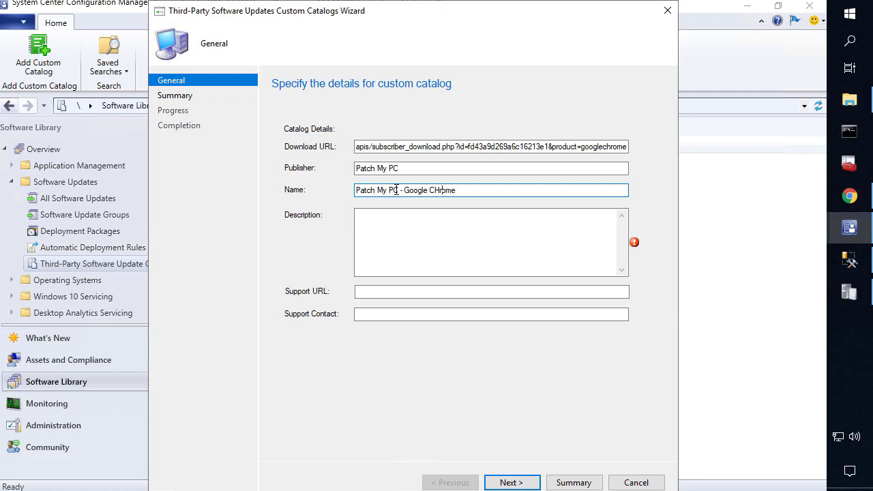
pyautogui.press('BackSpace')
pyautogui.write('h')
pyautogui.hotkey('ctrl', 'a')
pyautogui.hotkey('ctrl', 'c')
# Paste the copied name as the Google Chrome catalog's description and finish adding the custom catalog.
pyautogui.click(430, 249)
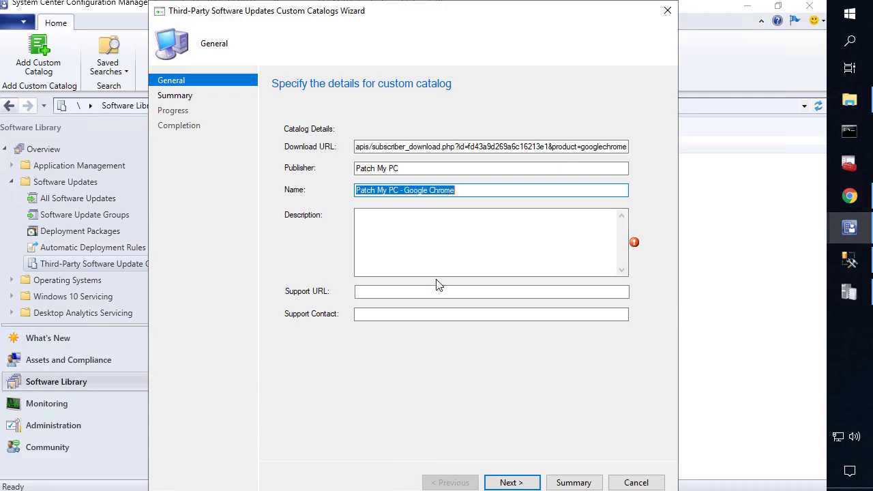
pyautogui.hotkey('ctrl', 'v')
pyautogui.click(512, 482)
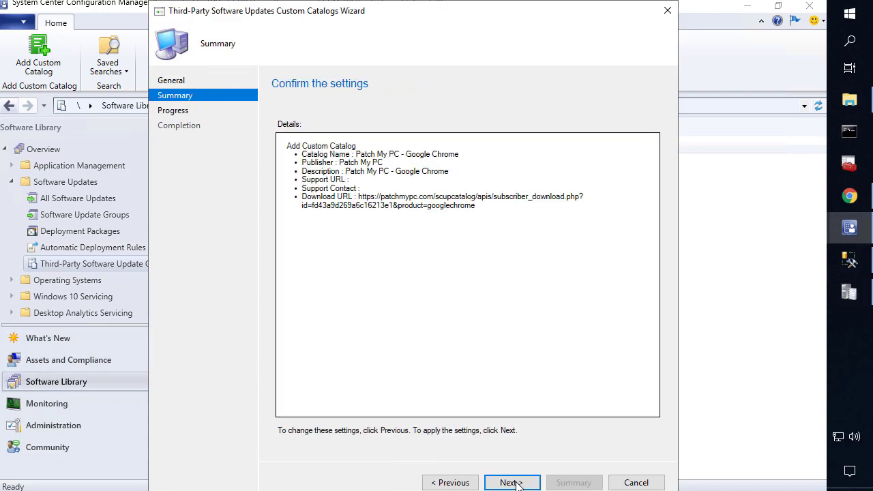
pyautogui.click(629, 482)
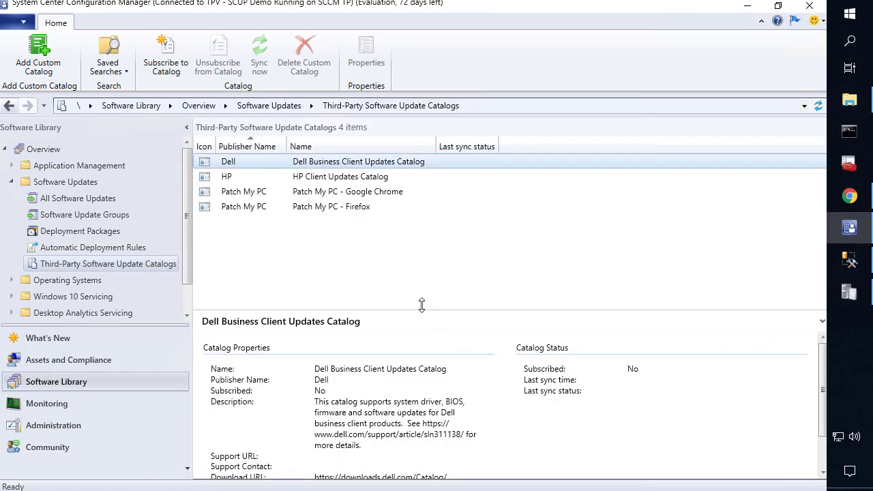
# Start a subscription to the Patch My PC - Google Chrome catalog and view its signing certificate.
pyautogui.rightClick(264, 195)
pyautogui.click(156, 204)
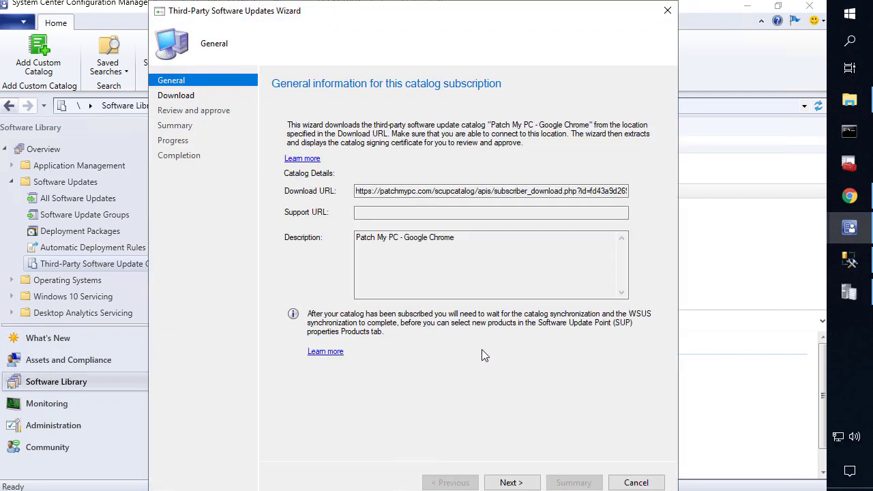
pyautogui.click(521, 483)
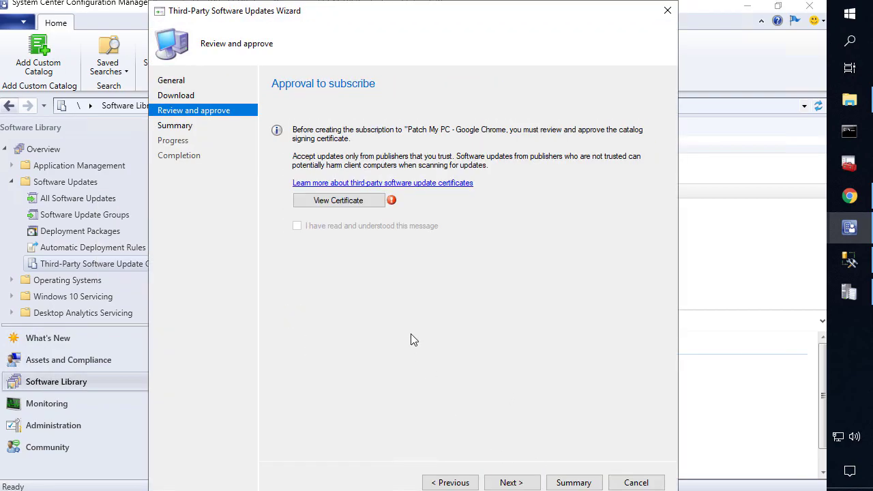
pyautogui.click(359, 201)
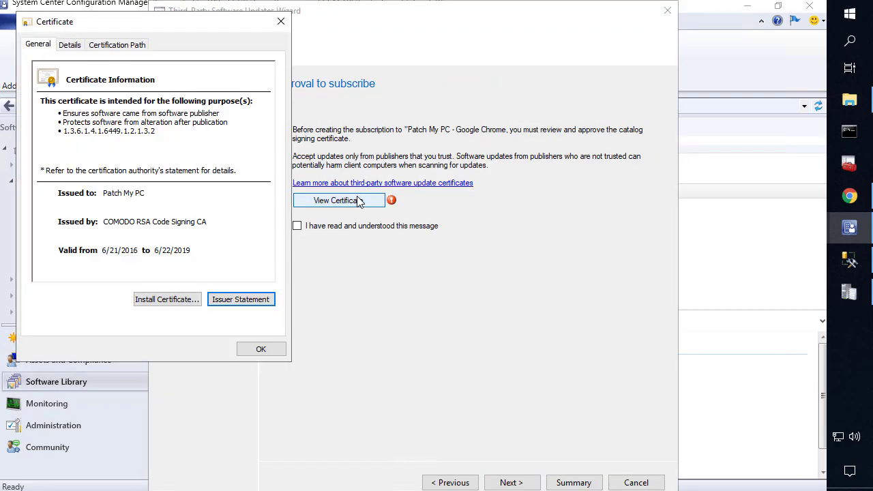
pyautogui.click(268, 353)
# Acknowledge the approval message for the Google Chrome catalog and complete its subscription.
pyautogui.click(405, 227)
pyautogui.click(511, 483)
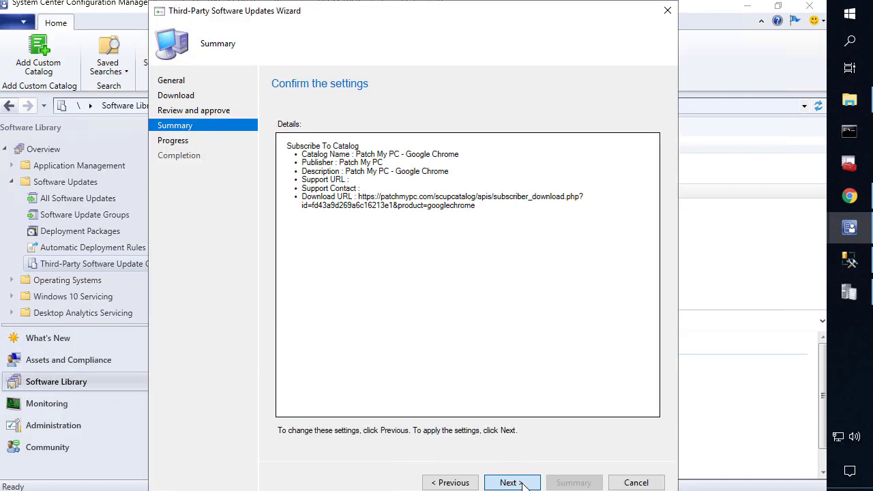
pyautogui.click(521, 483)
pyautogui.click(641, 481)
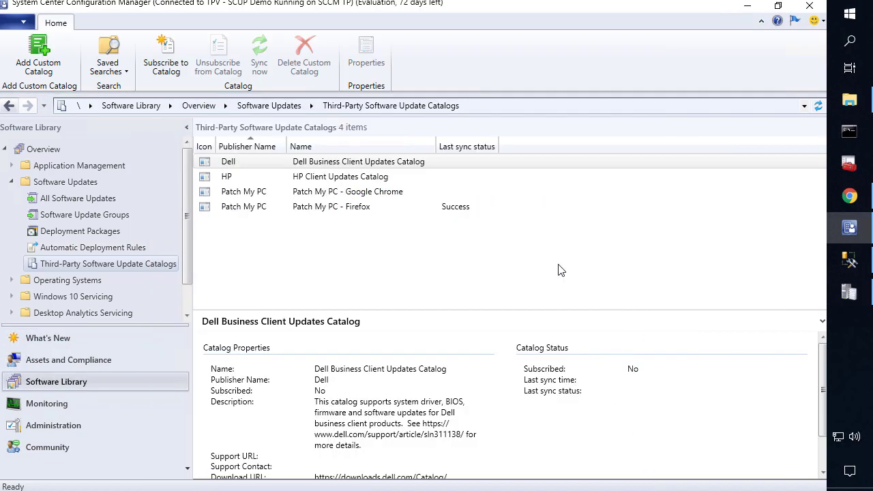
# Switch to SMS_ISVUPDATES_SYNCAGENT.log in the trace log tool and examine the newest Google Chrome catalog sync entries, including the x64 update's full message.
pyautogui.click(849, 292)
pyautogui.click(438, 204)
pyautogui.press('End')
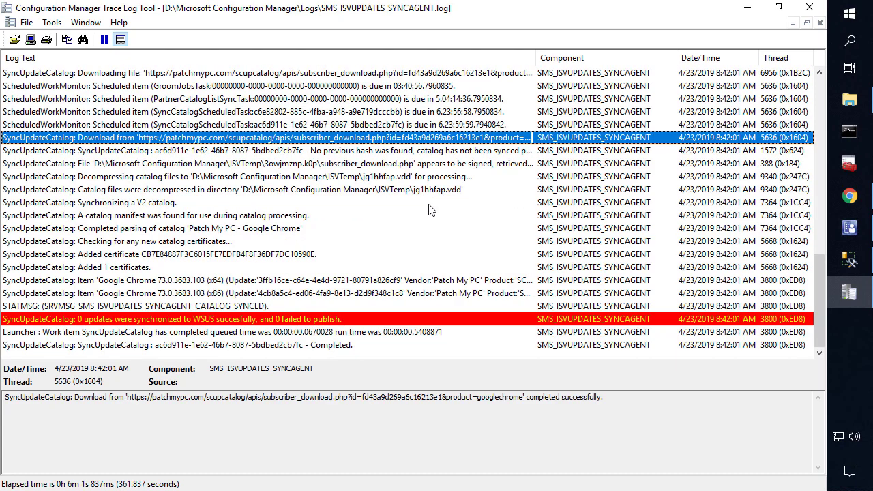
pyautogui.click(353, 152)
pyautogui.click(346, 166)
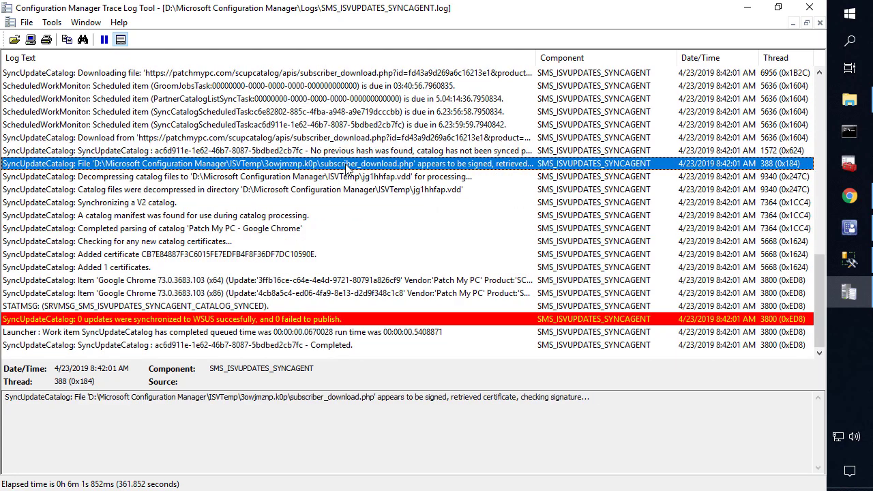
pyautogui.click(144, 282)
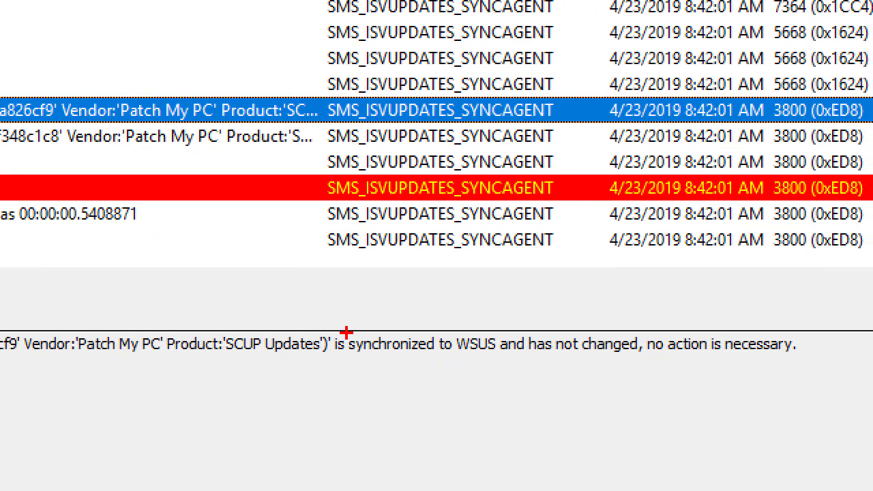
pyautogui.moveTo(332, 332)
pyautogui.mouseDown()
pyautogui.moveTo(594, 355)
pyautogui.moveTo(804, 355)
pyautogui.mouseUp()
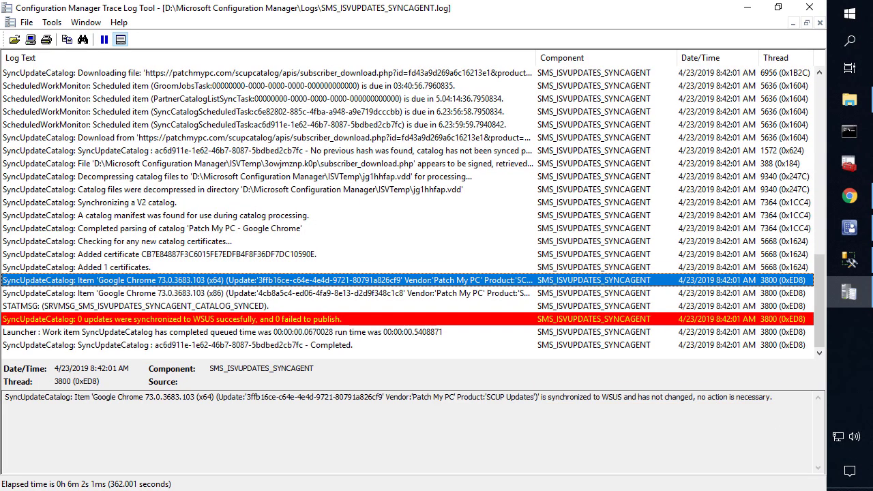
# Switch to SQL Server Management Studio, rerun the ISVPublishedUpdates query and inspect its records for the Chrome updates.
pyautogui.click(850, 259)
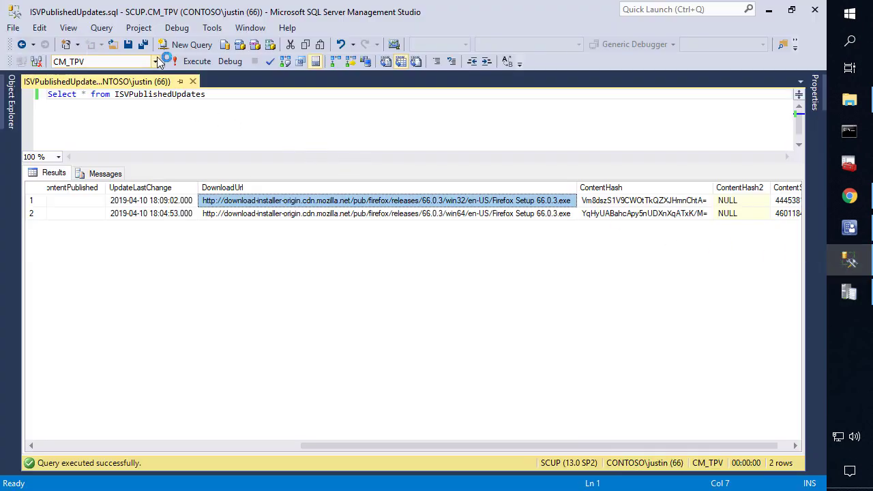
pyautogui.click(191, 61)
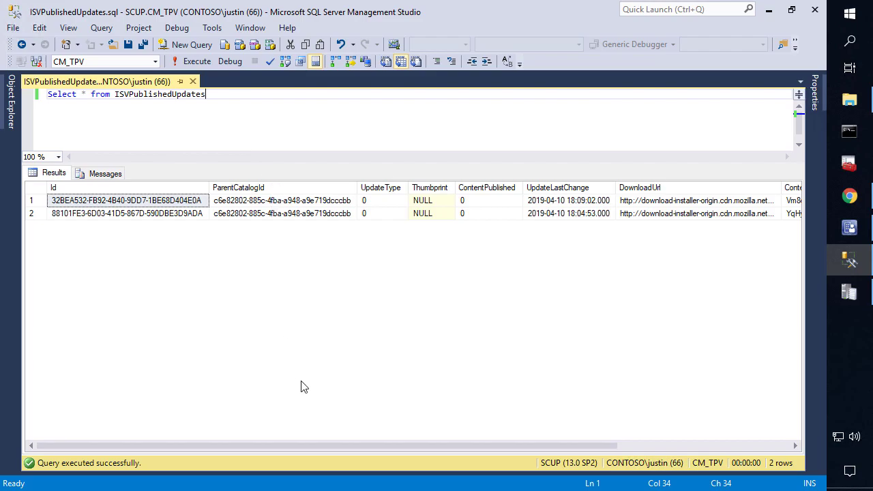
pyautogui.moveTo(255, 440); pyautogui.dragTo(734, 393)
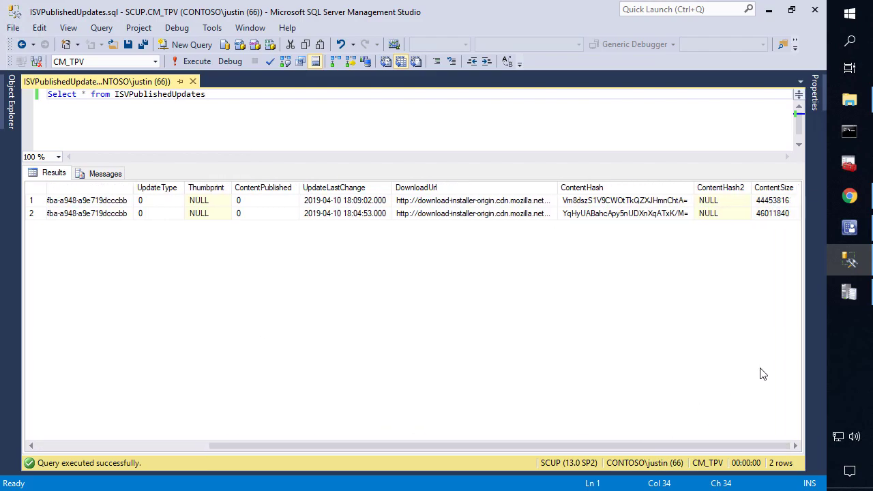
# Return to the Configuration Manager console and publish third-party software update content for Google Chrome 73.0.3683.103 (x64) from All Software Updates.
pyautogui.click(850, 227)
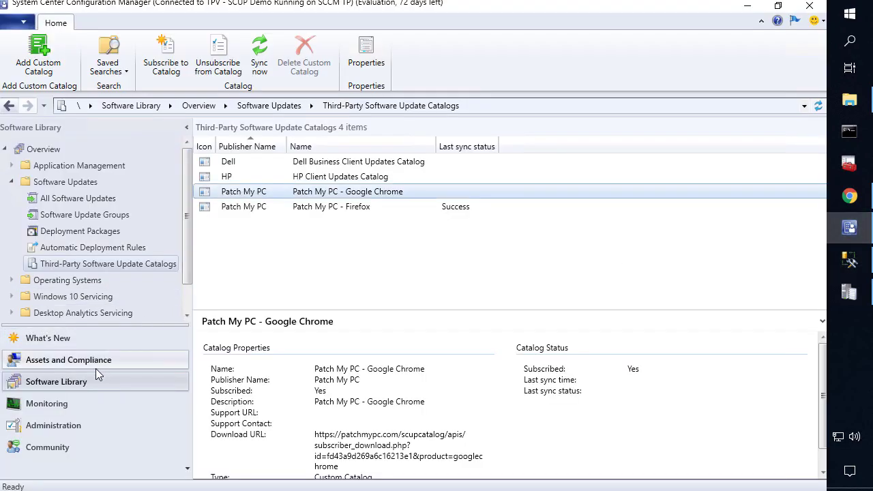
pyautogui.click(106, 198)
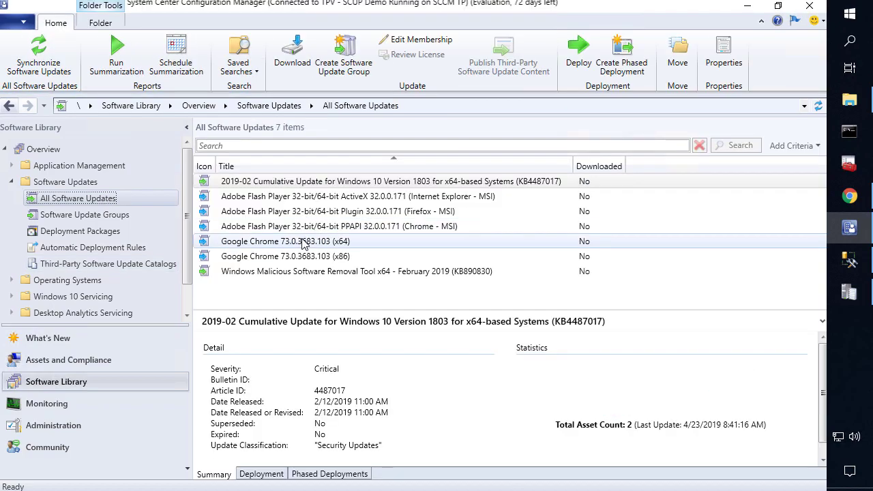
pyautogui.rightClick(304, 243)
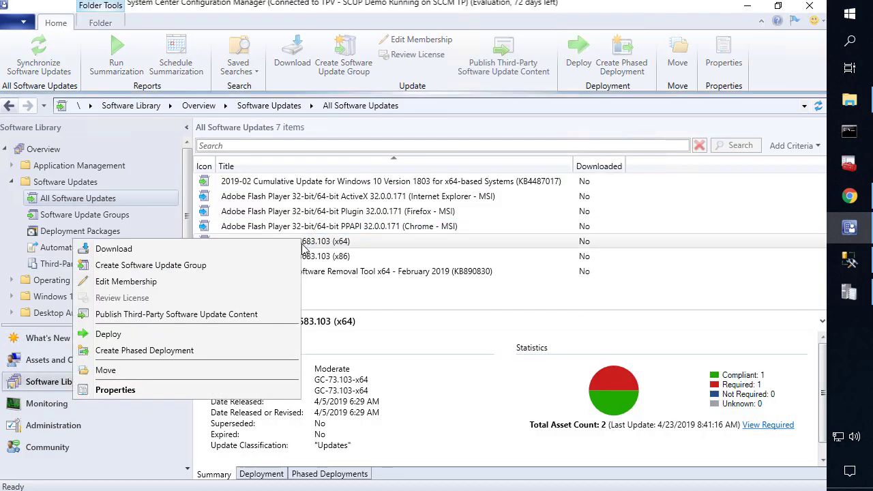
pyautogui.click(203, 315)
pyautogui.click(517, 308)
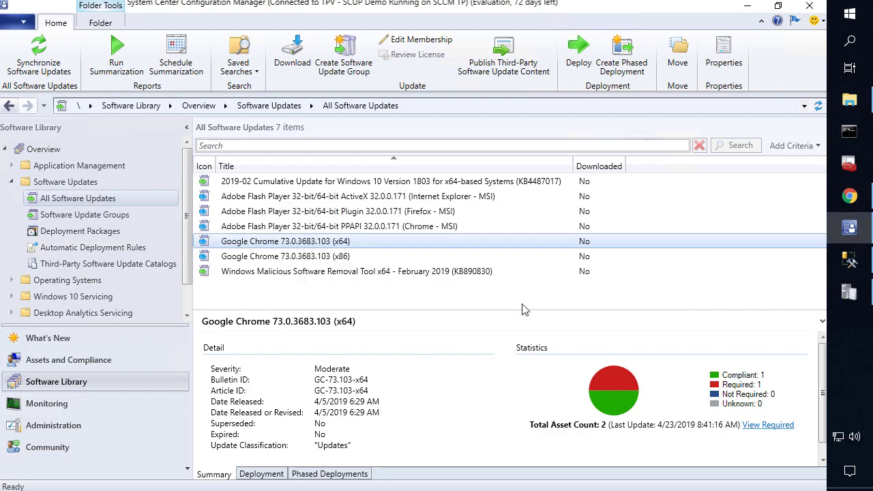
# Check the latest entries in SMS_ISVUPDATES_SYNCAGENT.log for the Chrome x64 content publishing job.
pyautogui.click(849, 292)
pyautogui.click(402, 255)
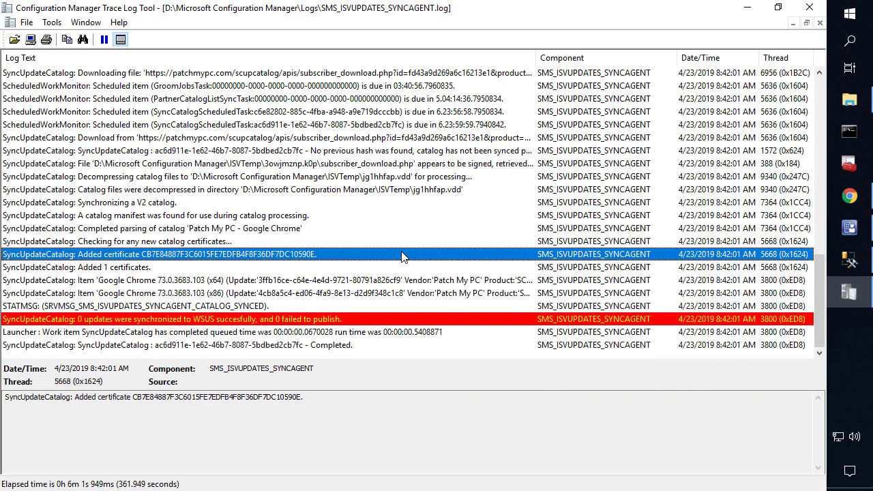
pyautogui.press('End')
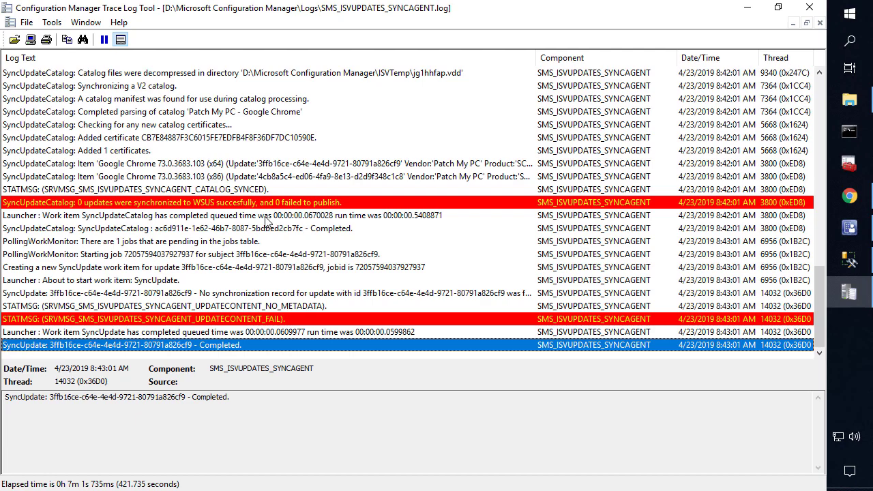
# Query ISVPublishedUpdates again in SQL Server Management Studio and inspect the first record's download URL and content hash.
pyautogui.click(849, 259)
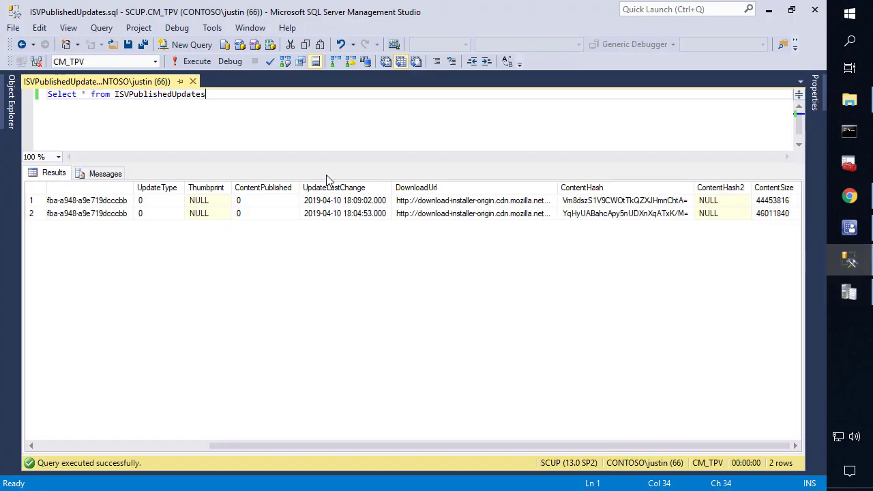
pyautogui.click(197, 63)
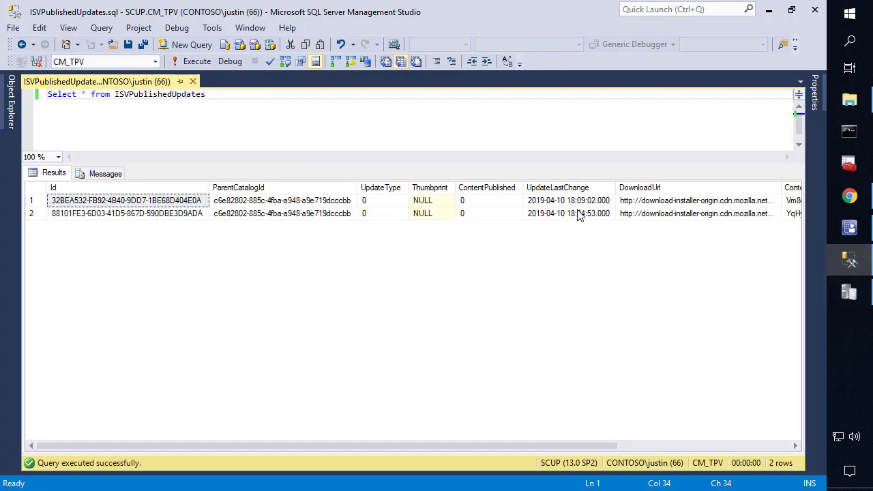
pyautogui.click(655, 202)
pyautogui.moveTo(589, 445); pyautogui.dragTo(714, 435)
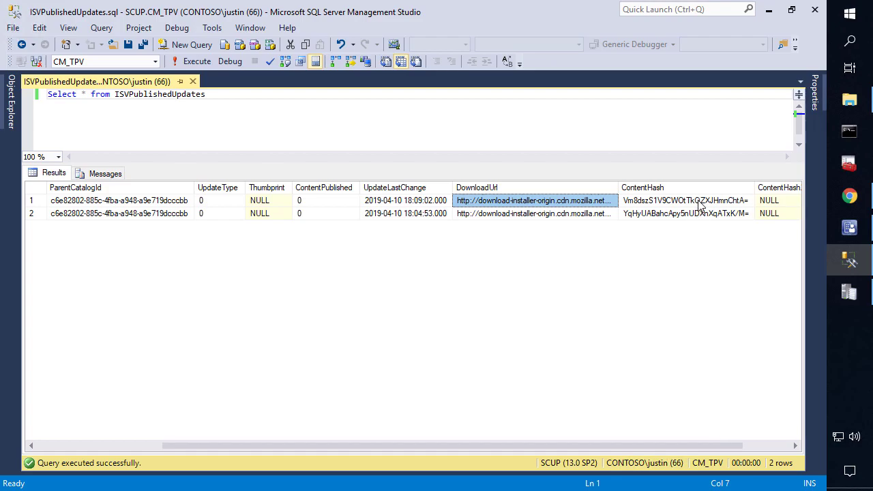
# Minimize the open windows and launch the Patch My PC Publishing Service settings from the desktop.
pyautogui.click(769, 8)
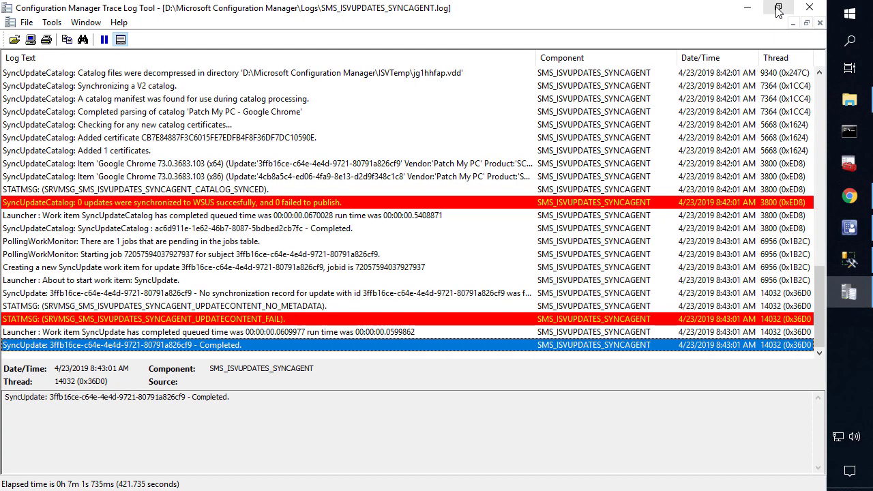
pyautogui.click(748, 7)
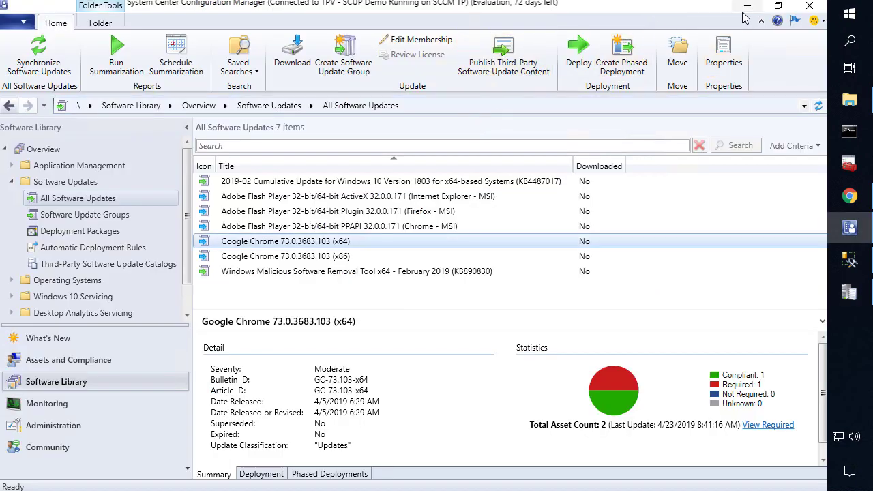
pyautogui.click(748, 7)
pyautogui.doubleClick(30, 415)
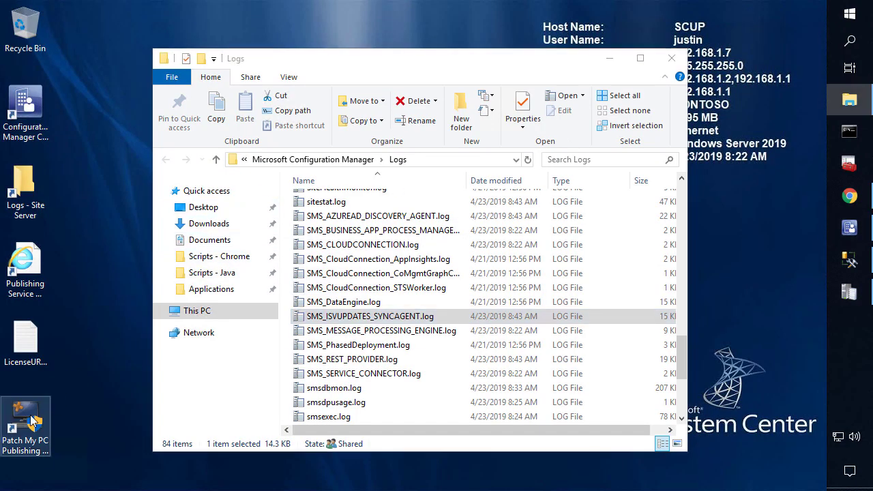
pyautogui.click(344, 333)
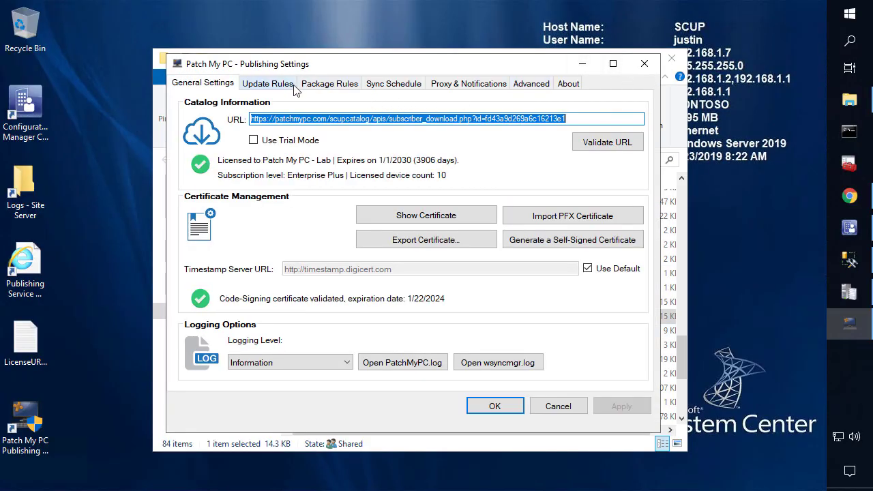
# Search the update rules for "chrome", set Google Chrome (x86) to publish using full content, and apply the change.
pyautogui.click(280, 87)
pyautogui.hotkey('ctrl', 'f')
pyautogui.write('chrome')
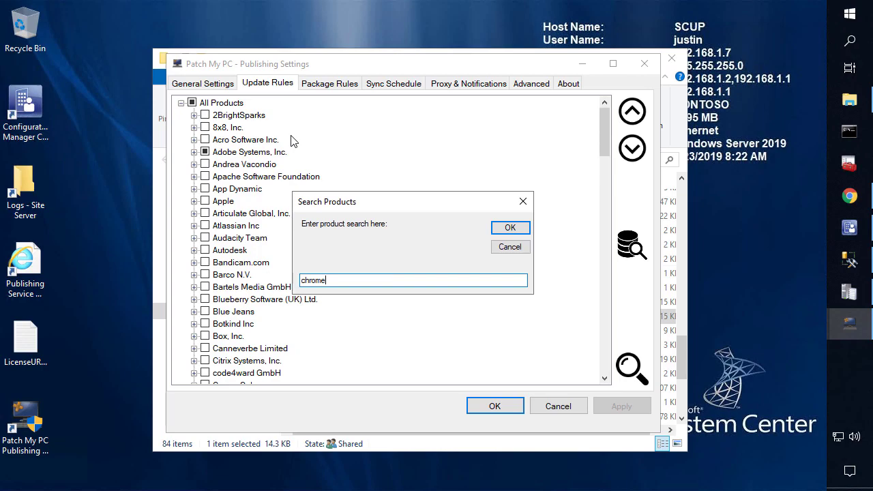
pyautogui.press('Return')
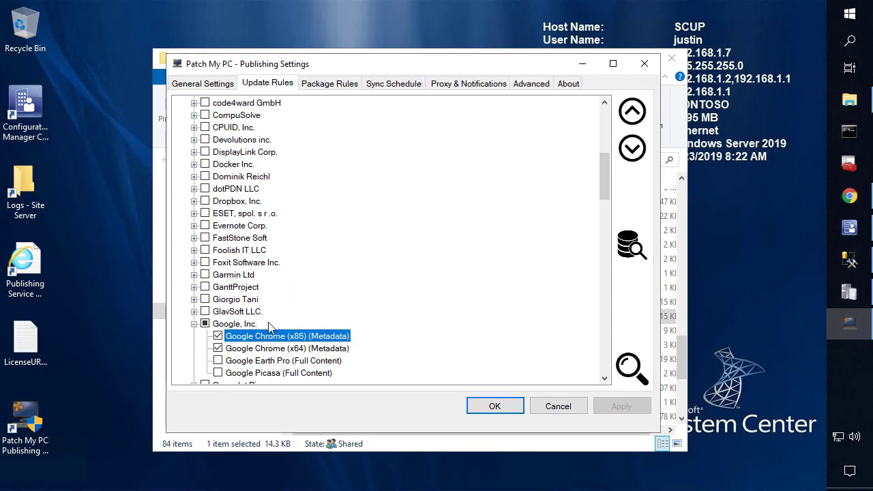
pyautogui.scroll(-3, 275, 341)
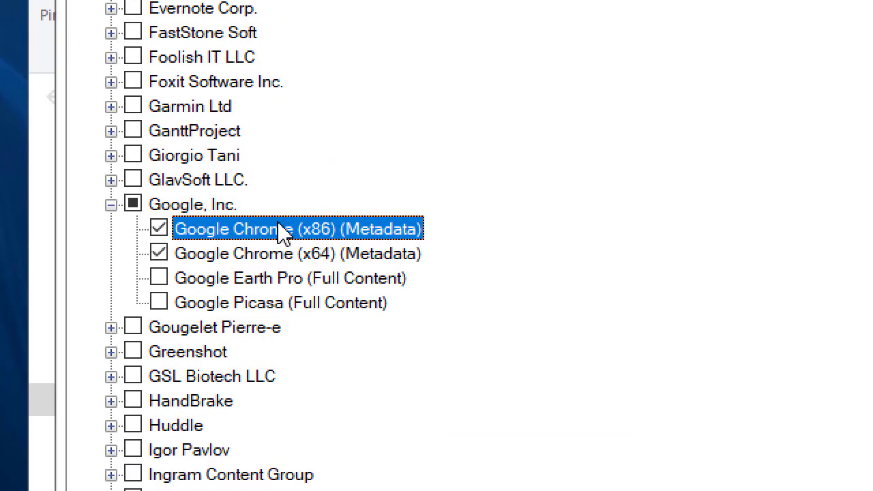
pyautogui.rightClick(273, 229)
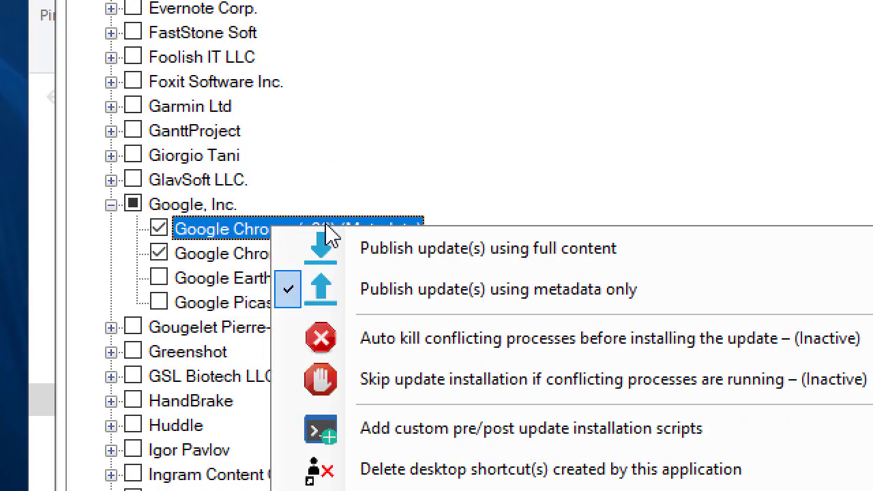
pyautogui.click(422, 250)
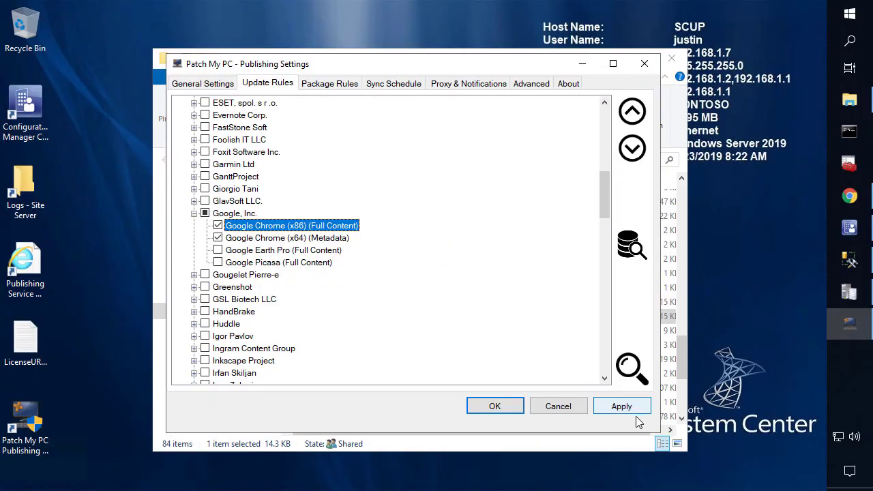
pyautogui.click(711, 455)
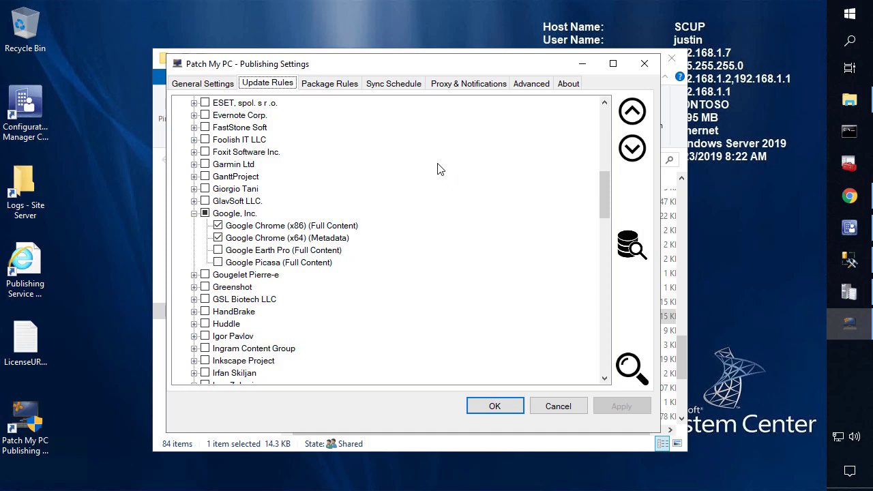
# Run a publishing service sync from the sync schedule settings and acknowledge the run-now message.
pyautogui.click(344, 87)
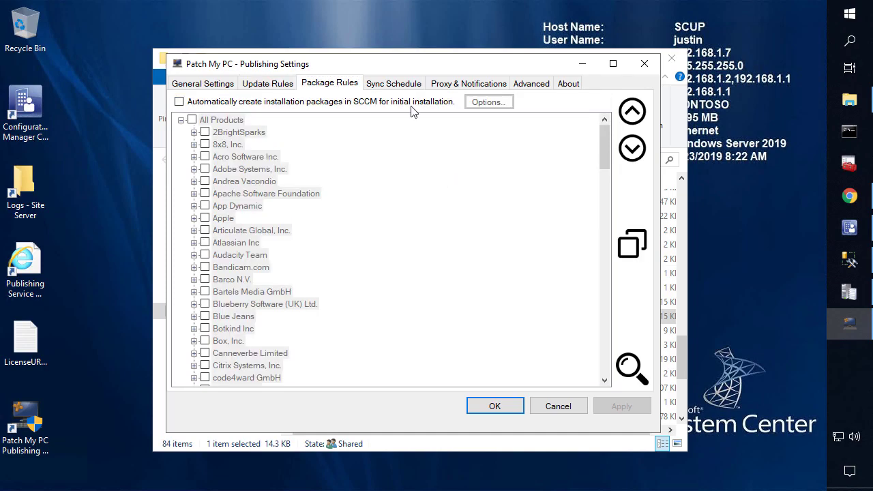
pyautogui.click(403, 85)
pyautogui.click(555, 374)
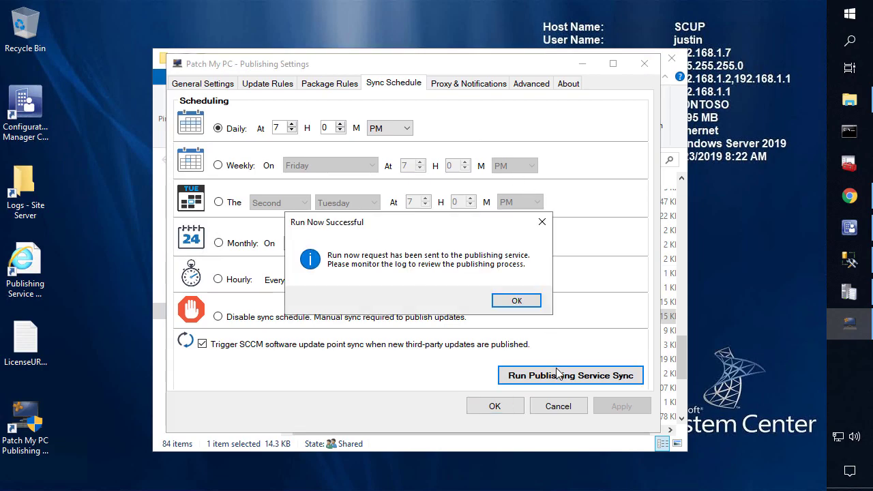
pyautogui.click(516, 301)
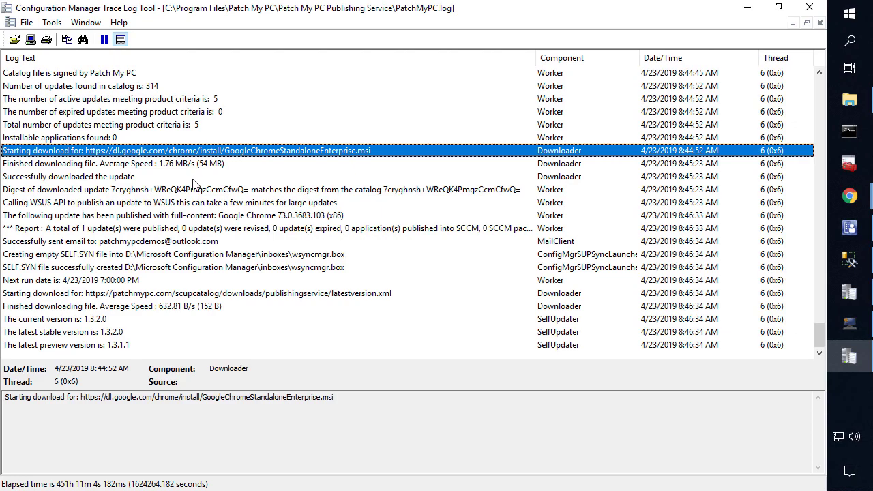
# Review the digest check, WSUS publishing and Google Chrome (x86) entries in PatchMyPC.log, and view the publishing service's sync schedule.
pyautogui.click(211, 191)
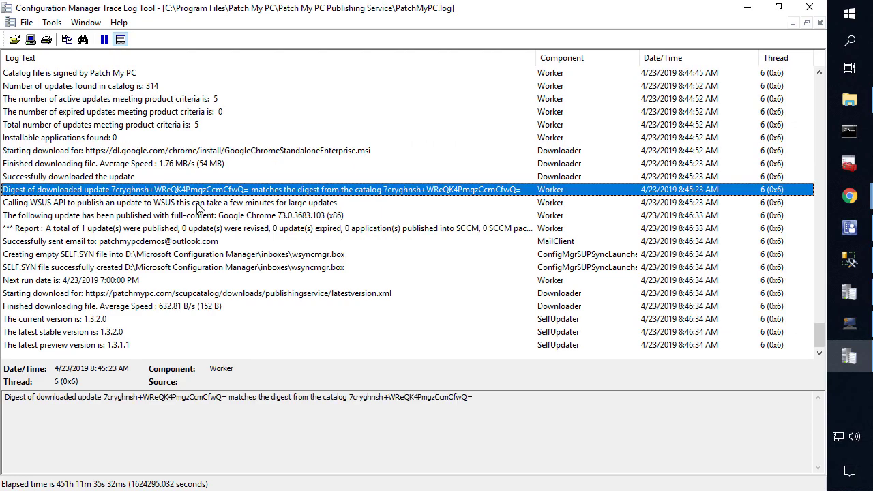
pyautogui.click(202, 205)
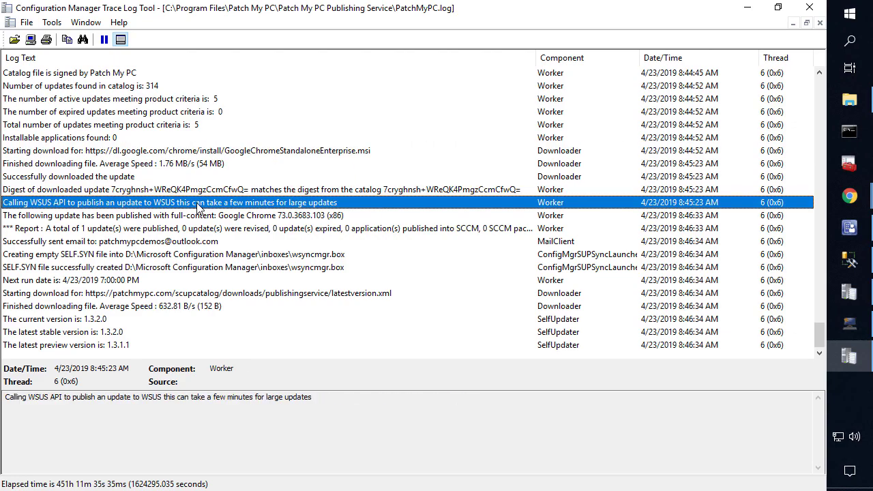
pyautogui.click(307, 214)
pyautogui.click(850, 323)
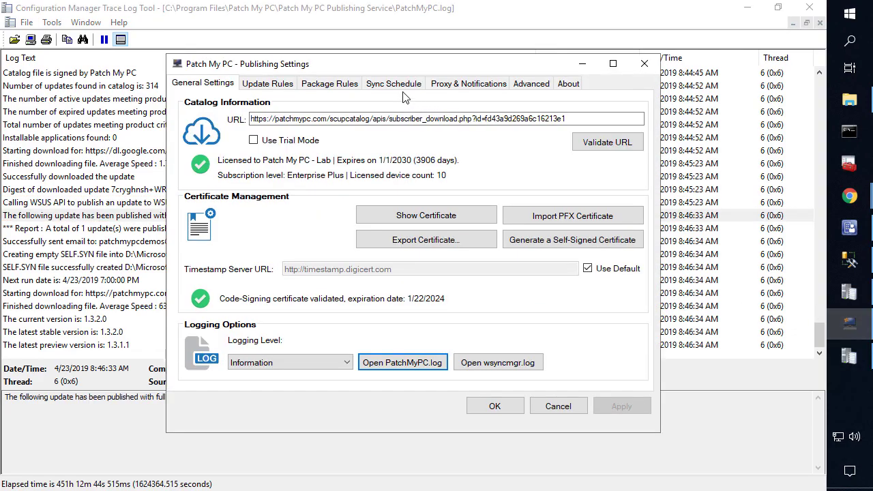
pyautogui.click(394, 83)
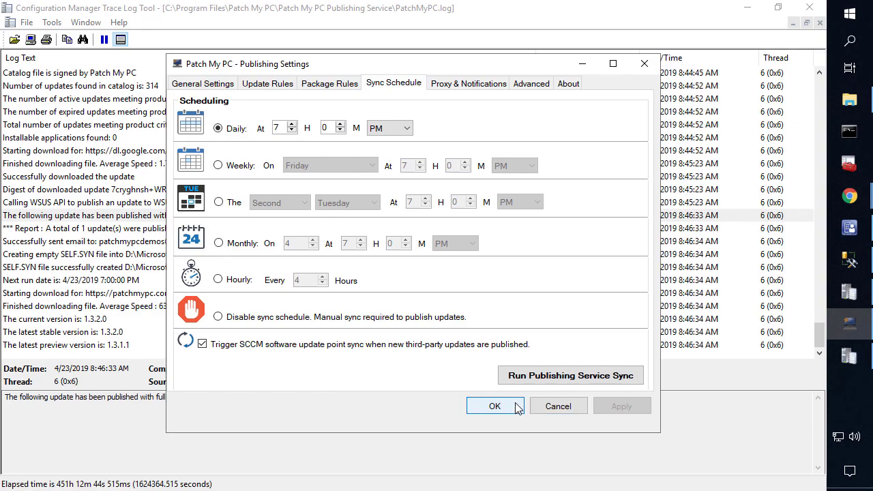
# Switch to the Configuration Manager console and refresh the All Software Updates list.
pyautogui.click(848, 229)
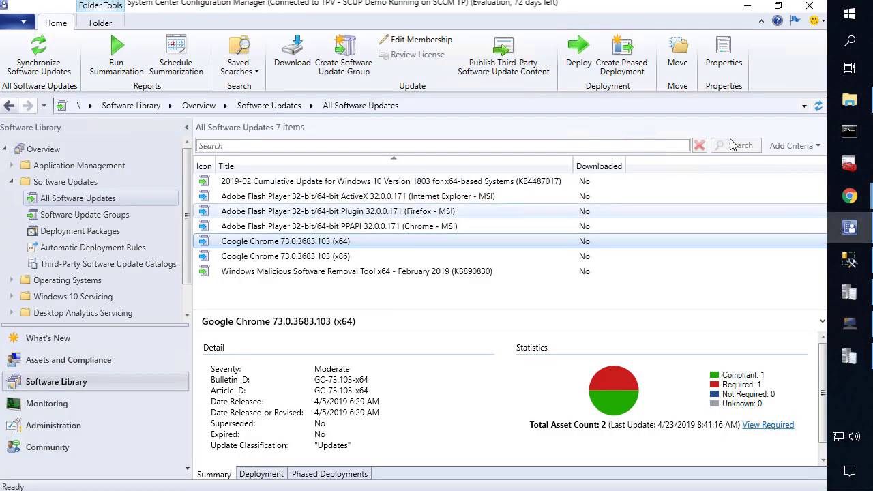
pyautogui.click(818, 106)
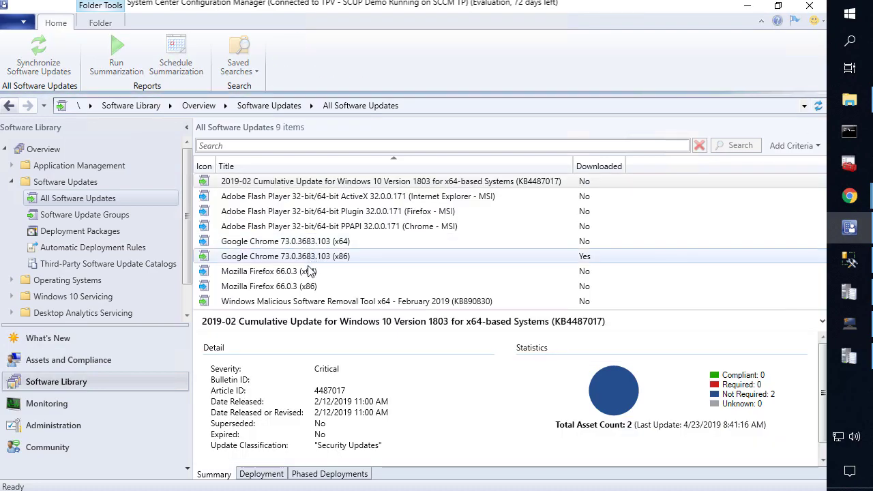
# Compare the available actions for the Google Chrome 73.0.3683.103 (x86) and (x64) updates, including publishing third-party software update content.
pyautogui.click(308, 273)
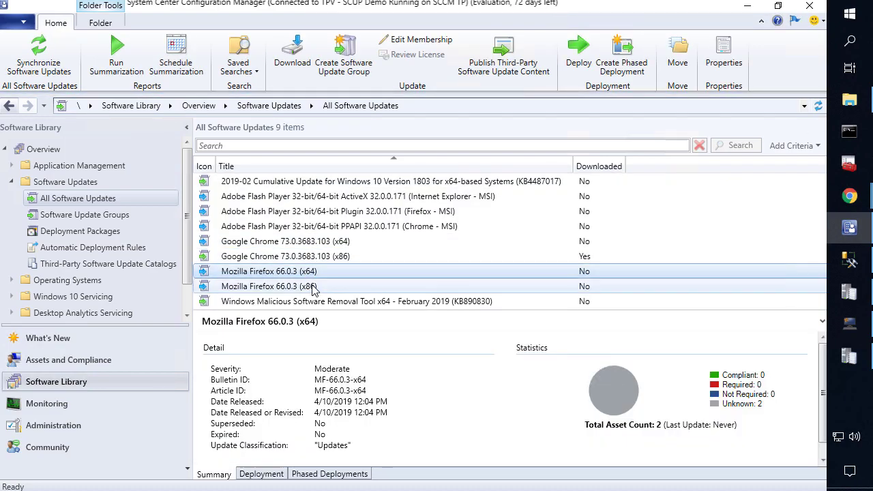
pyautogui.click(300, 258)
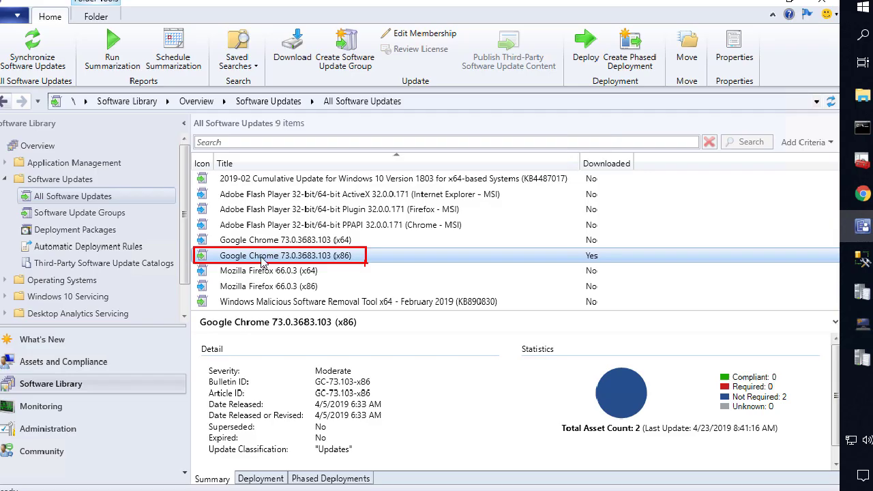
pyautogui.rightClick(289, 257)
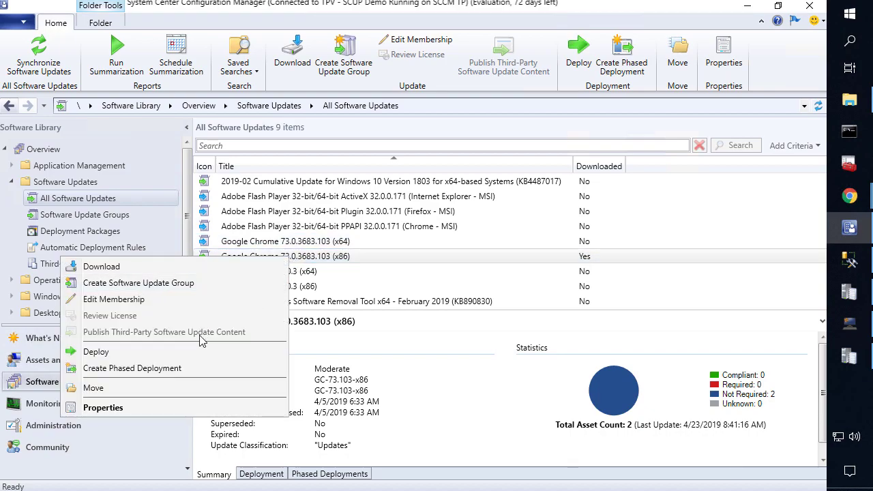
pyautogui.press('Escape')
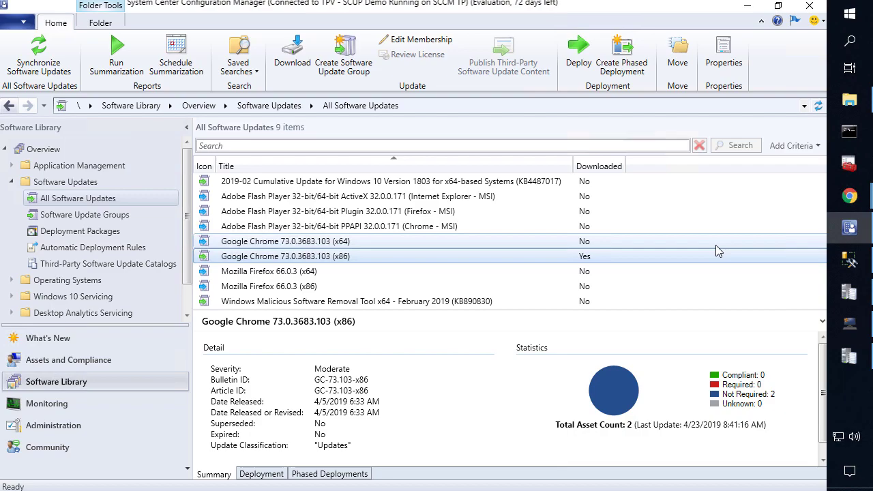
pyautogui.click(336, 244)
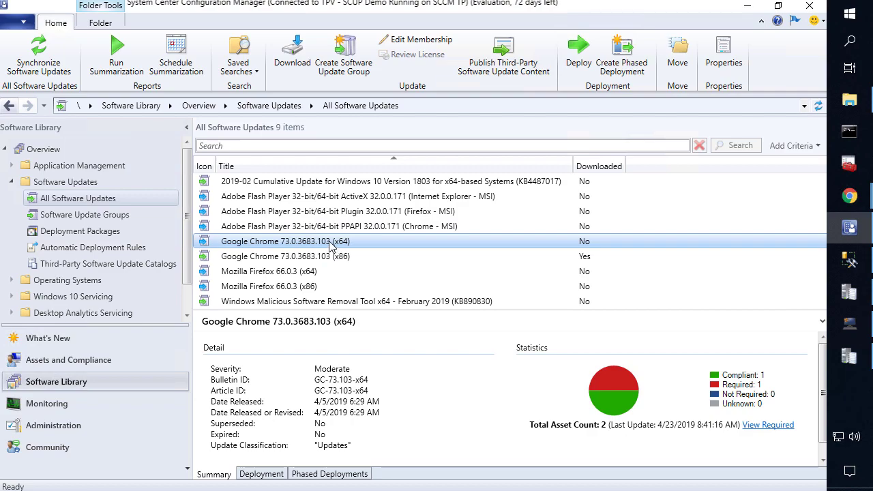
pyautogui.rightClick(344, 245)
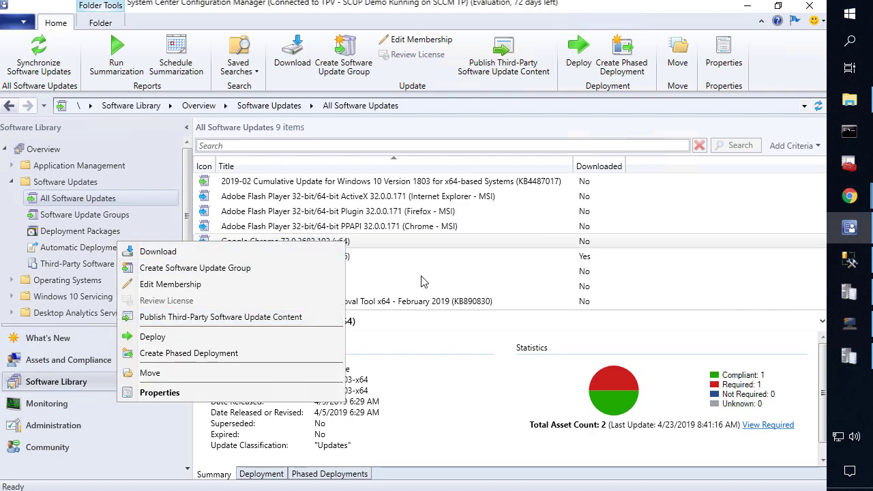
pyautogui.click(414, 248)
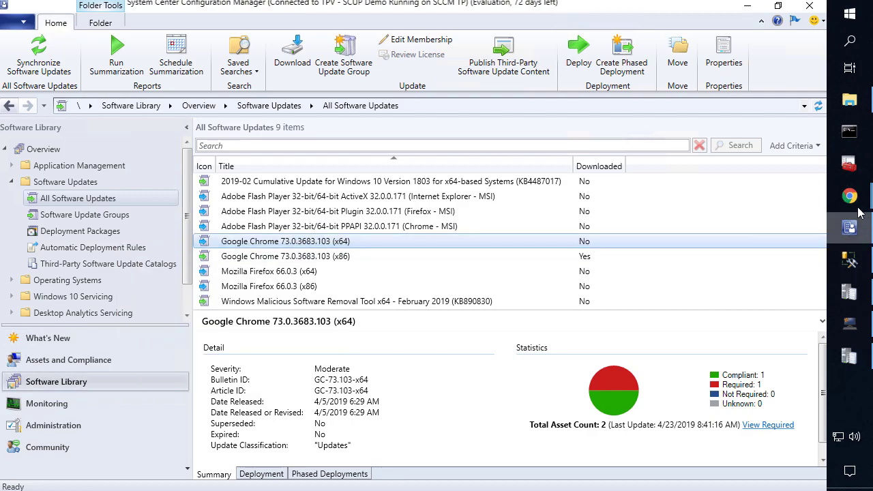
# Switch to Chrome and review the Patch My PC FAQ on publishing service versus SCCM 1806+ publishing, including the feature comparison chart.
pyautogui.moveTo(849, 196)
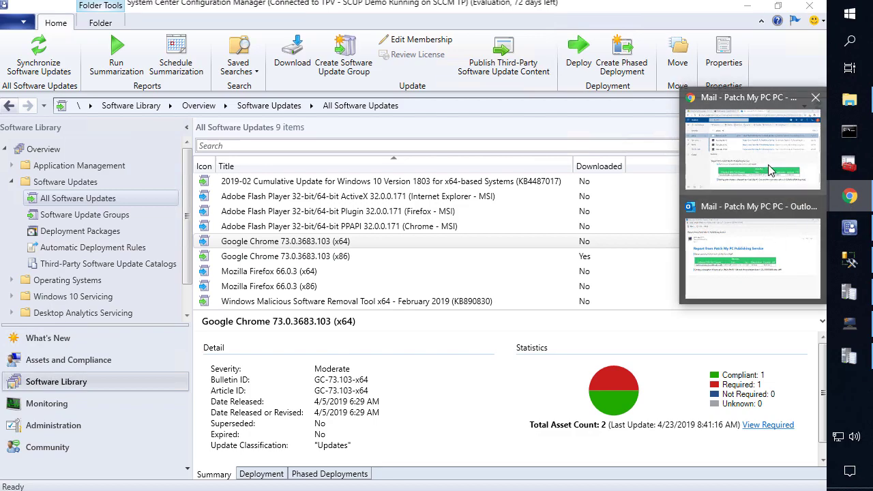
pyautogui.click(757, 253)
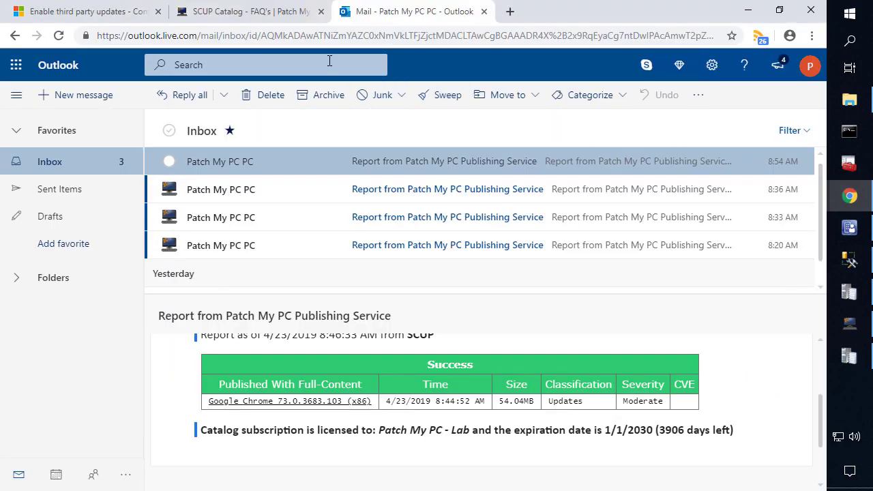
pyautogui.click(280, 21)
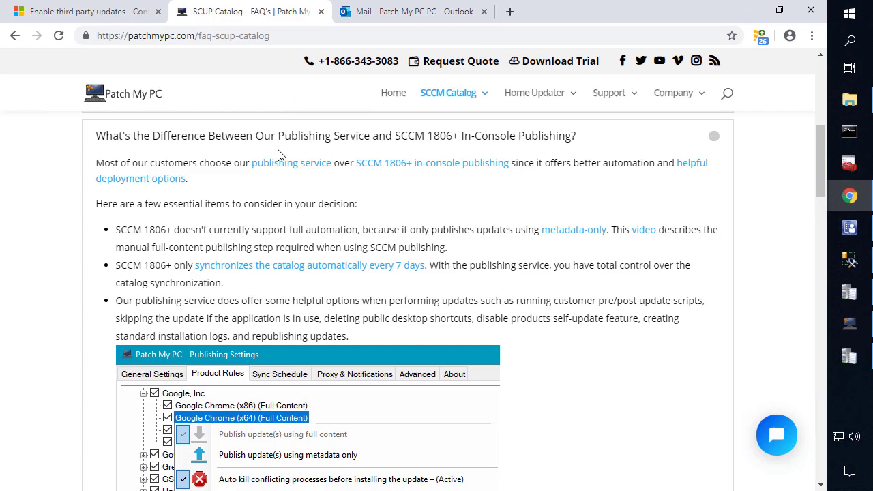
pyautogui.scroll(-8, 292, 179)
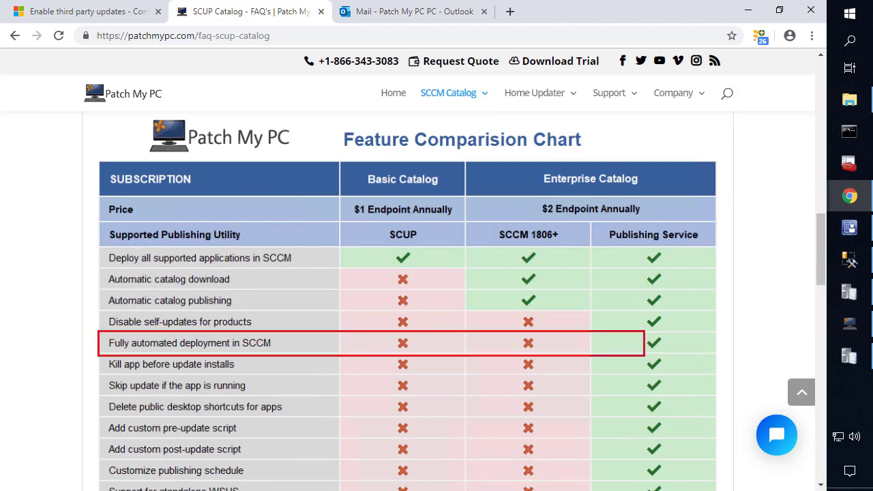
pyautogui.scroll(-3, 263, 222)
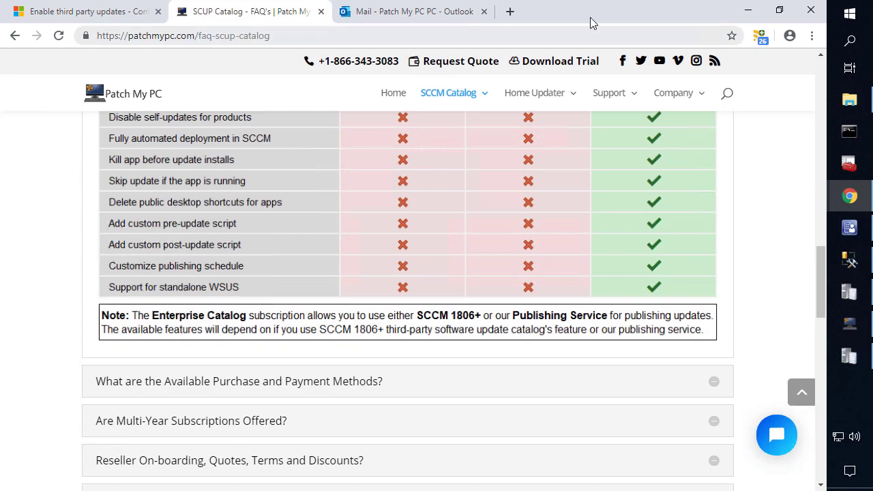
pyautogui.click(749, 10)
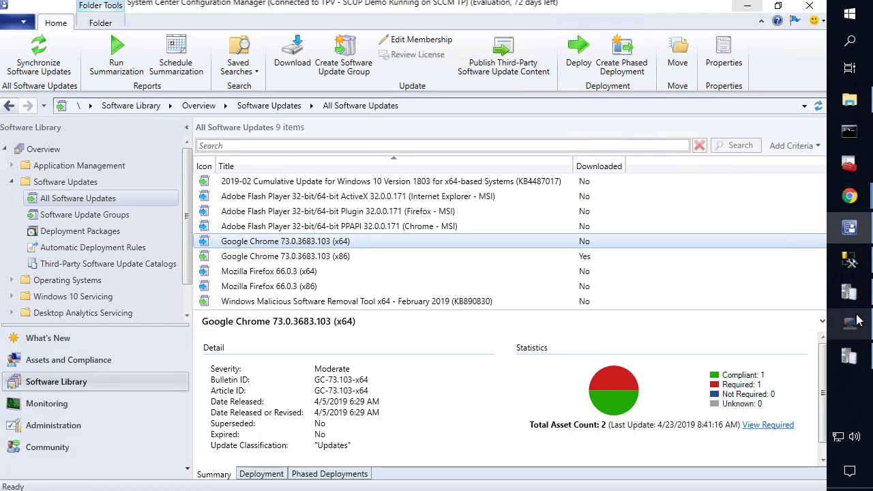
# Check the Google Chrome (x64) publishing options in the Patch My PC update rules and view the ISVPublishedUpdates query results in SQL Server Management Studio.
pyautogui.moveTo(856, 330)
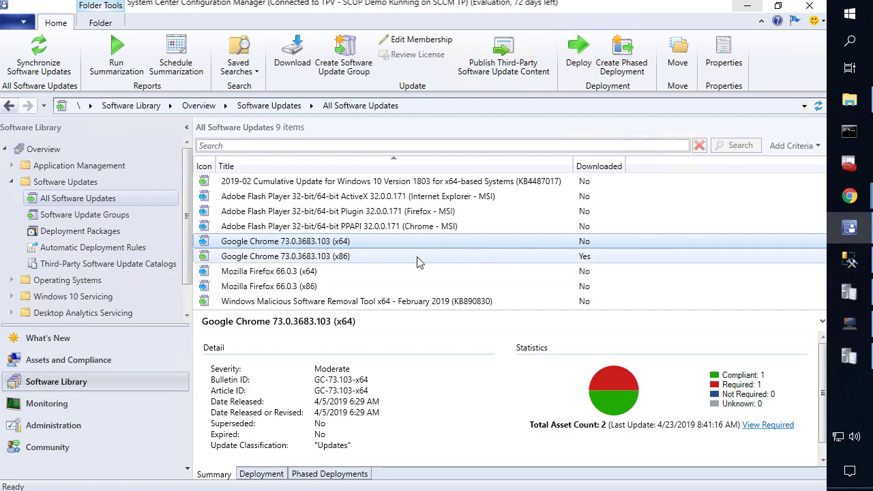
pyautogui.click(322, 261)
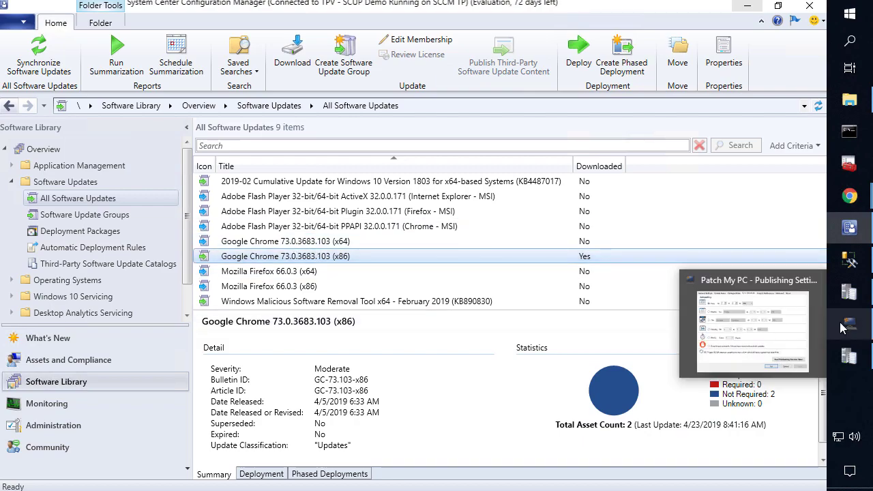
pyautogui.click(843, 328)
pyautogui.click(268, 83)
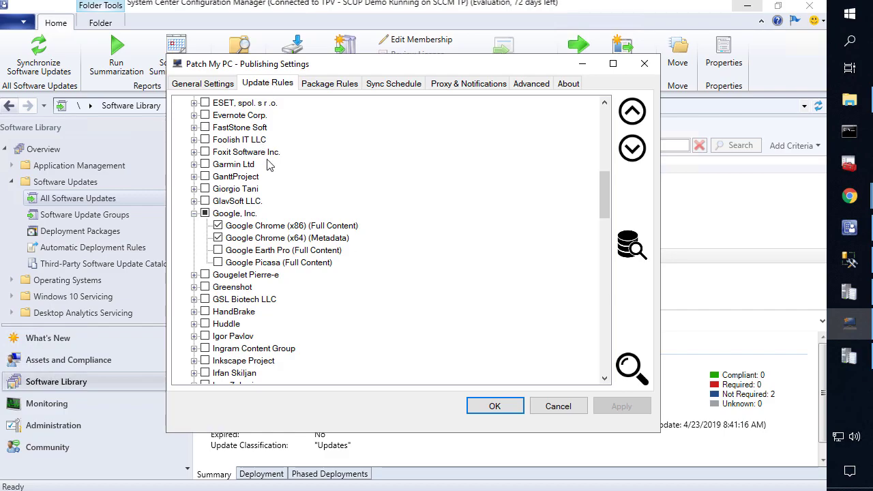
pyautogui.rightClick(303, 227)
pyautogui.click(280, 240)
pyautogui.rightClick(279, 236)
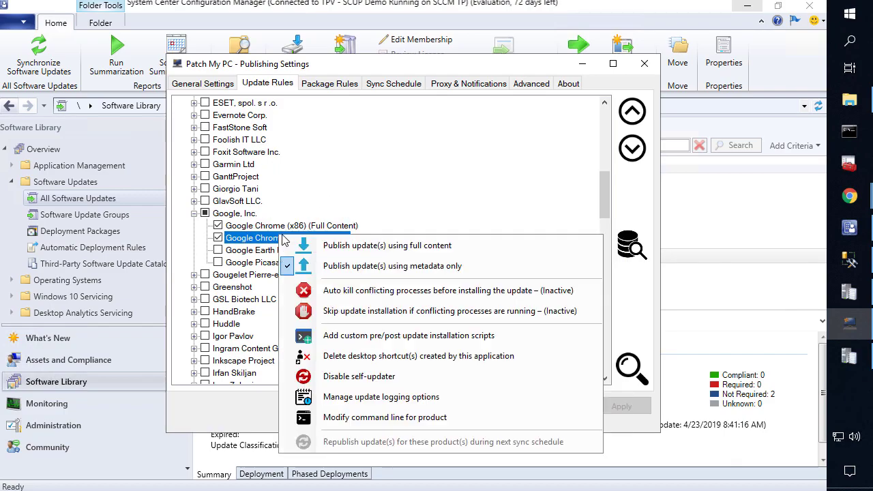
pyautogui.click(247, 240)
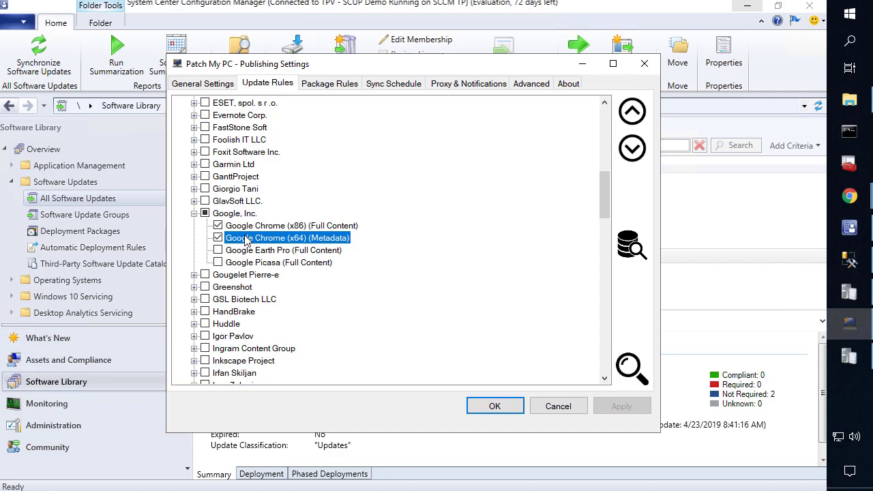
pyautogui.click(848, 259)
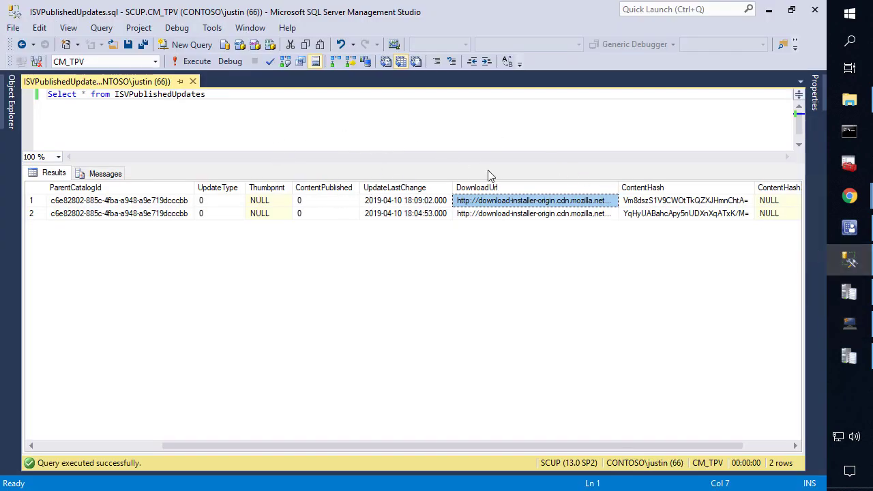
pyautogui.click(771, 13)
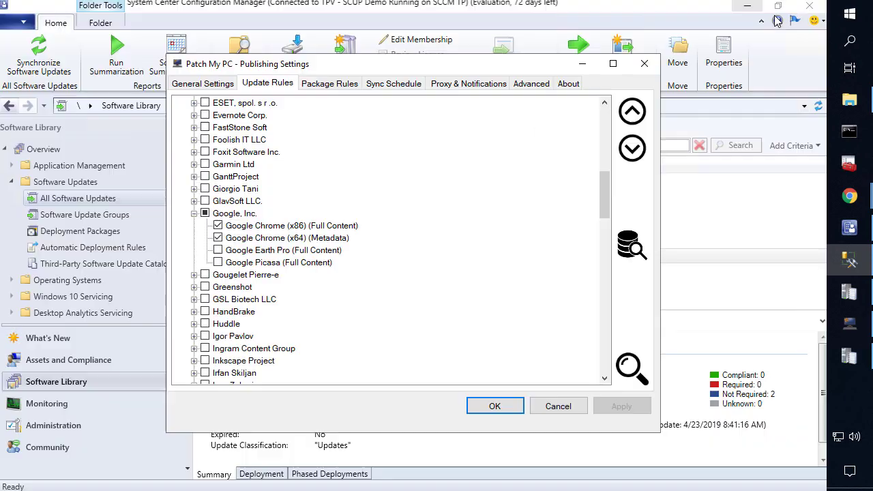
# Open the Modify Updates Wizard from the advanced publishing settings and highlight the Google Chrome 73.0.3683.103 (x64) update.
pyautogui.click(531, 83)
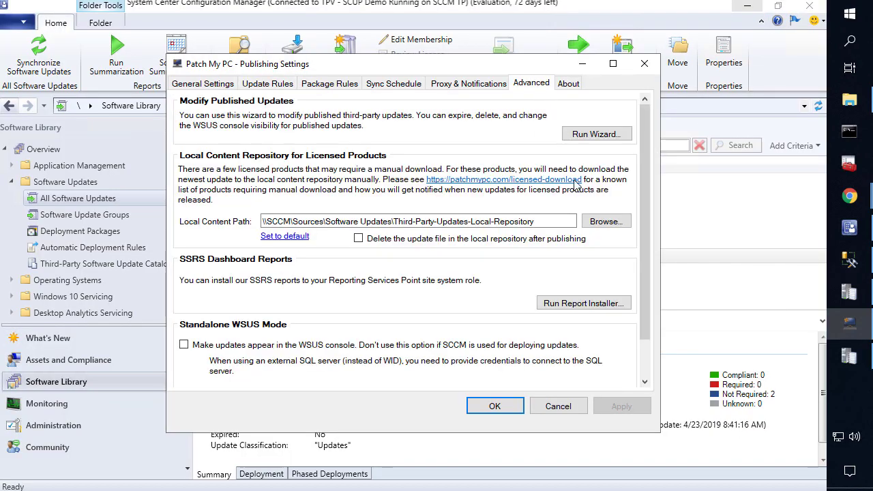
pyautogui.click(593, 137)
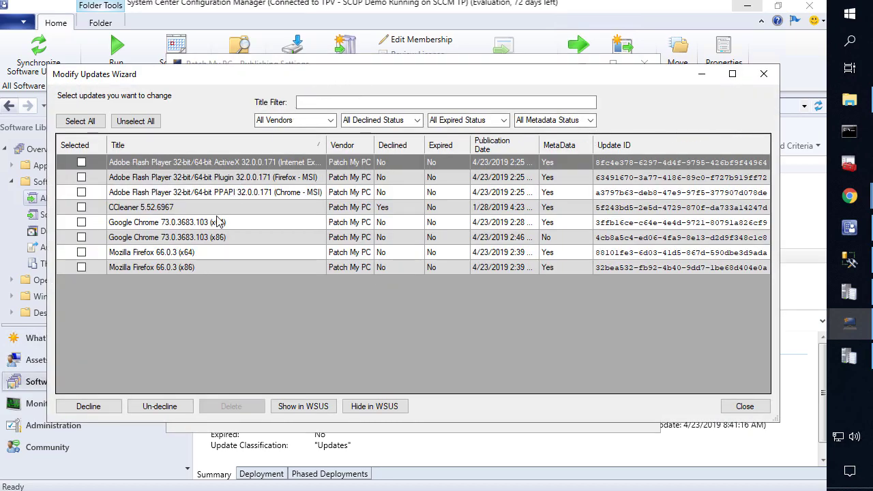
pyautogui.click(196, 238)
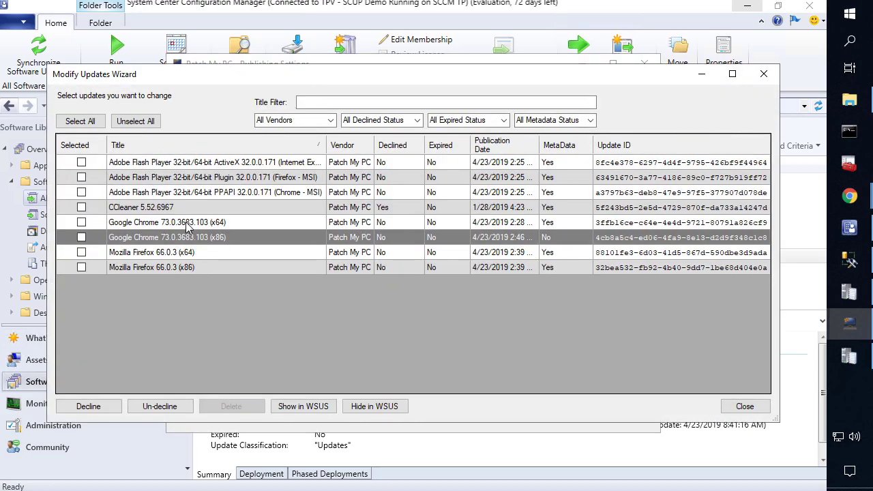
pyautogui.click(187, 225)
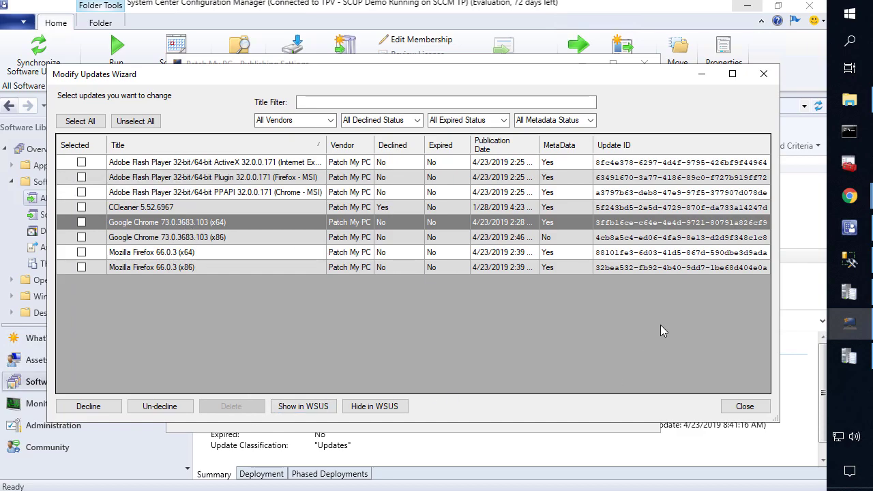
# Launch Registry Editor, open HKEY_LOCAL_MACHINE\SOFTWARE\Patch My PC Publishing Service, and widen the key tree to show full names.
pyautogui.click(857, 22)
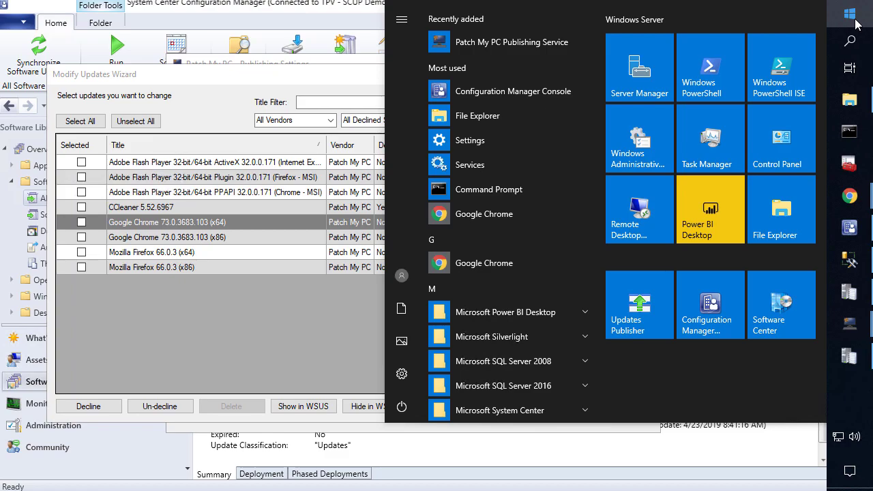
pyautogui.write('regedit')
pyautogui.press('Return')
pyautogui.press('Left')
pyautogui.press('Return')
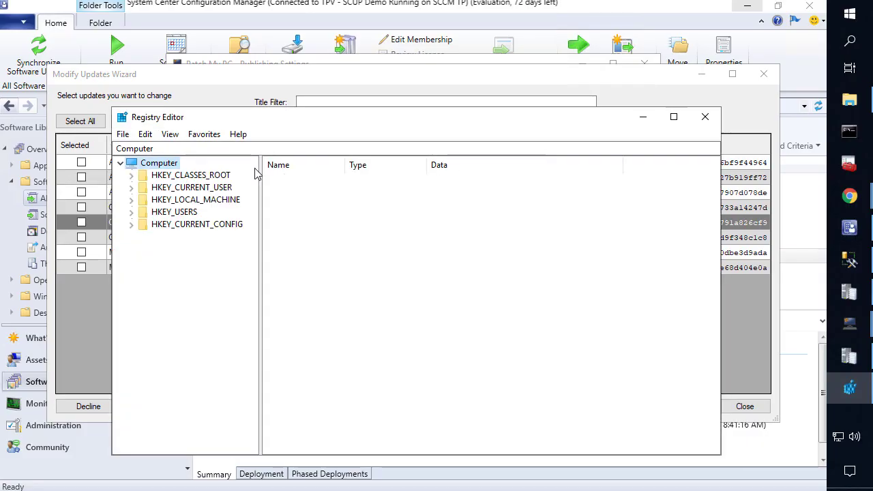
pyautogui.doubleClick(230, 203)
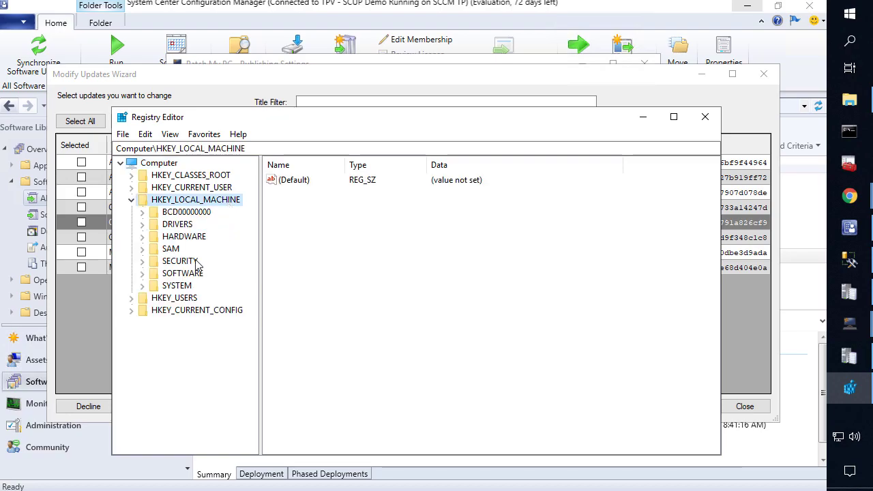
pyautogui.doubleClick(188, 276)
pyautogui.scroll(-1, 193, 286)
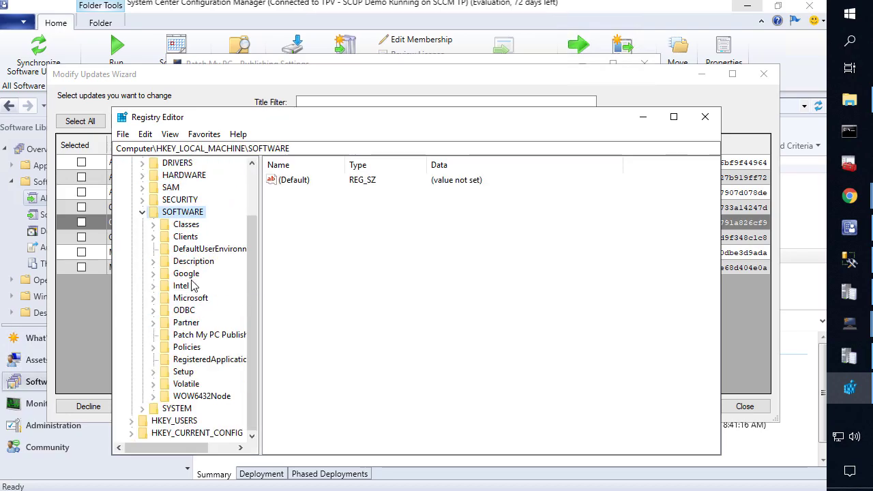
pyautogui.click(227, 334)
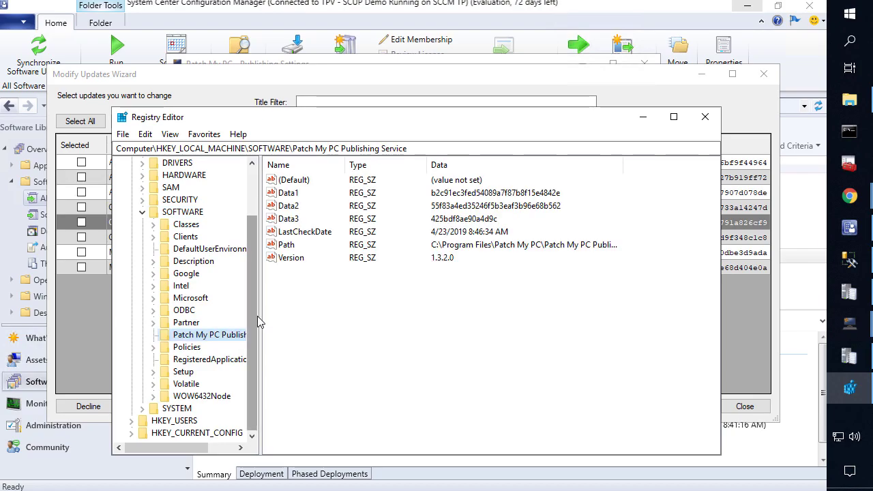
pyautogui.moveTo(261, 304); pyautogui.dragTo(359, 305)
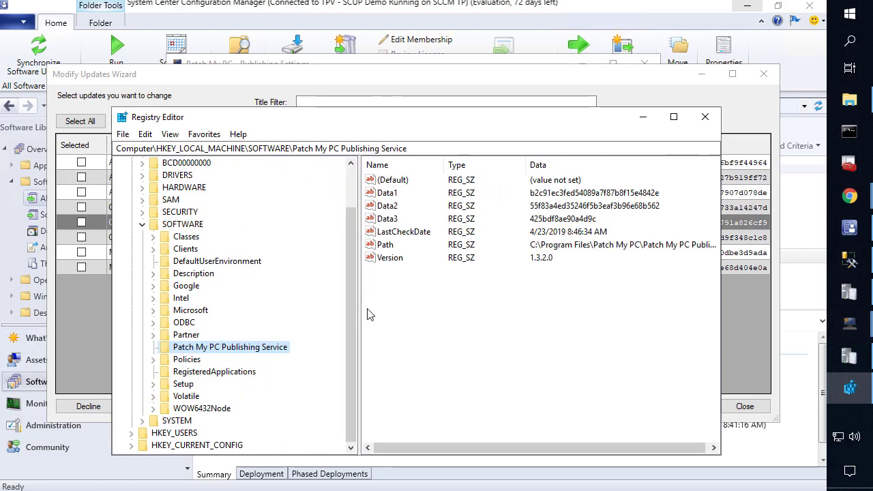
# Create a DWORD (32-bit) value named EnableDeleteUpdates in the Patch My PC Publishing Service key.
pyautogui.rightClick(420, 302)
pyautogui.moveTo(452, 308)
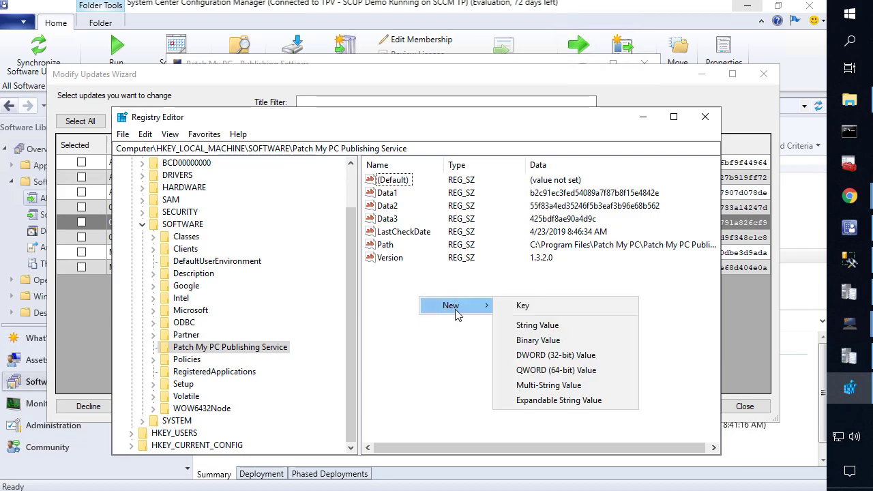
pyautogui.click(554, 355)
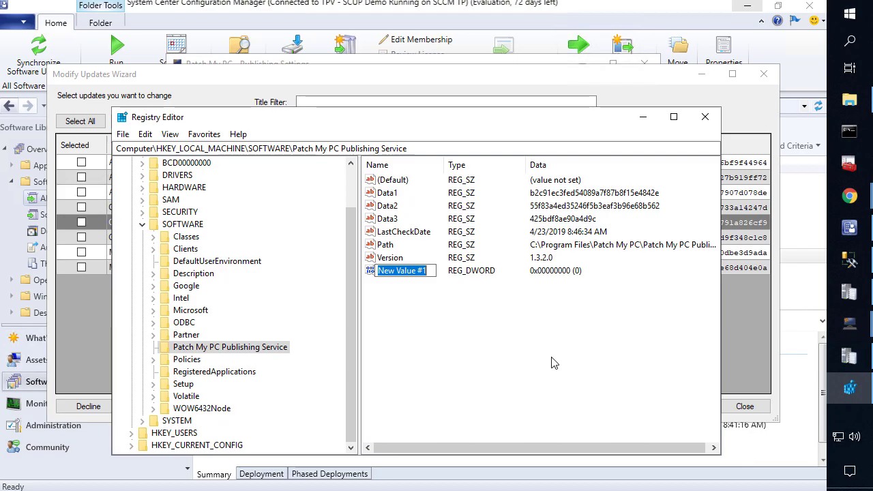
pyautogui.write('Enable')
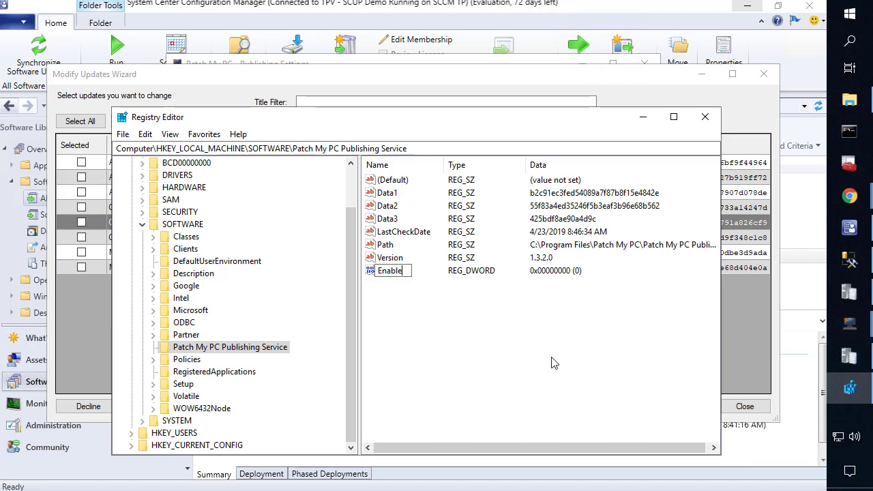
pyautogui.write('DeleteUP')
pyautogui.press('BackSpace')
pyautogui.press('BackSpace')
pyautogui.press('BackSpace')
pyautogui.write('pdates')
pyautogui.press('Return')
# Set the EnableDeleteUpdates value data to 1 and minimize Registry Editor to return to the Modify Updates Wizard.
pyautogui.press('Return')
pyautogui.write('1')
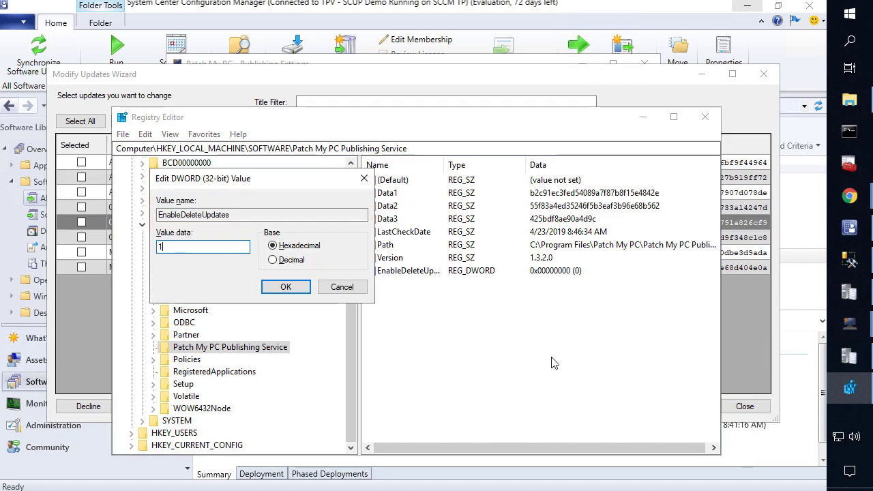
pyautogui.press('Return')
pyautogui.click(642, 117)
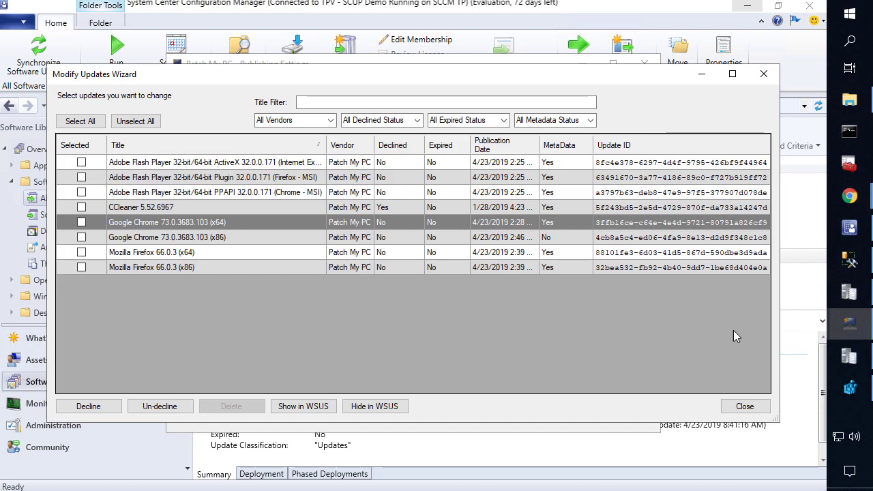
# Reload the Modify Updates Wizard, delete the published Google Chrome 73.0.3683.103 (x64) update, and close the publishing settings.
pyautogui.click(748, 406)
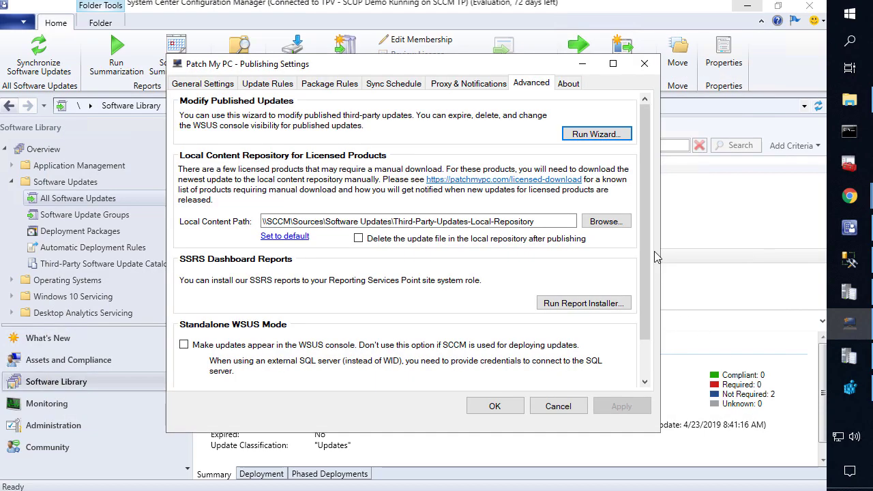
pyautogui.click(594, 133)
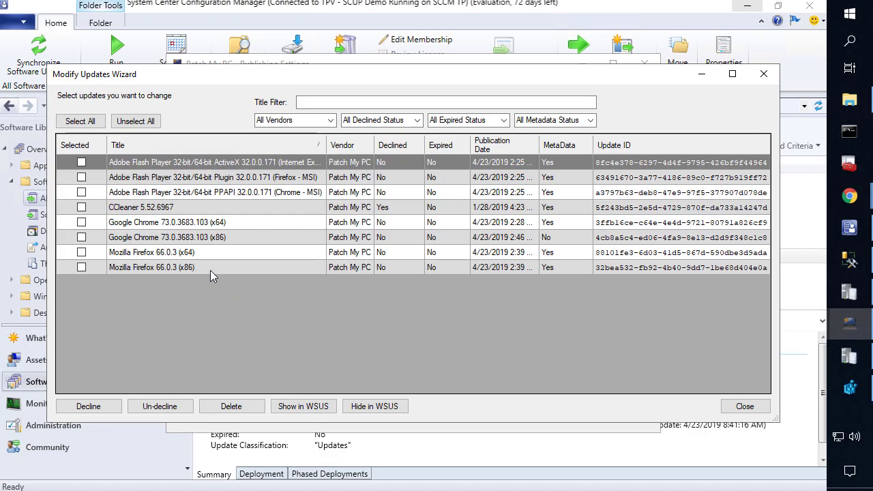
pyautogui.click(82, 223)
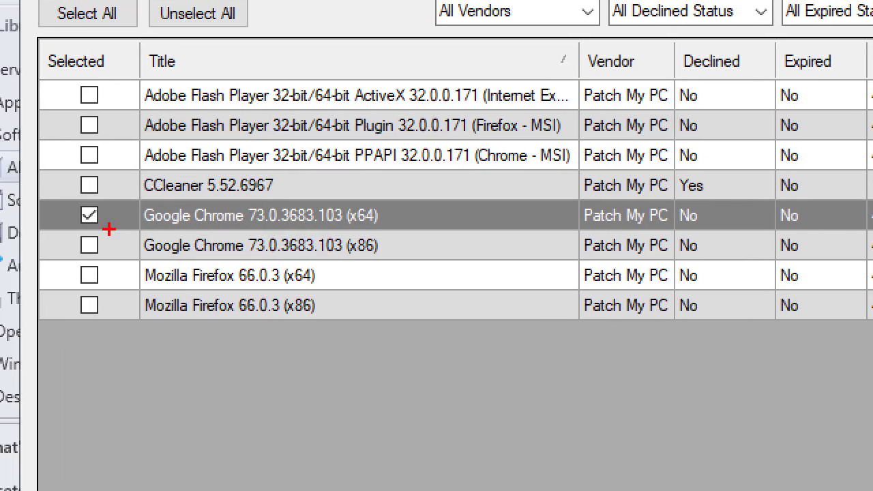
pyautogui.moveTo(71, 200)
pyautogui.mouseDown()
pyautogui.moveTo(309, 201)
pyautogui.moveTo(470, 231)
pyautogui.mouseUp()
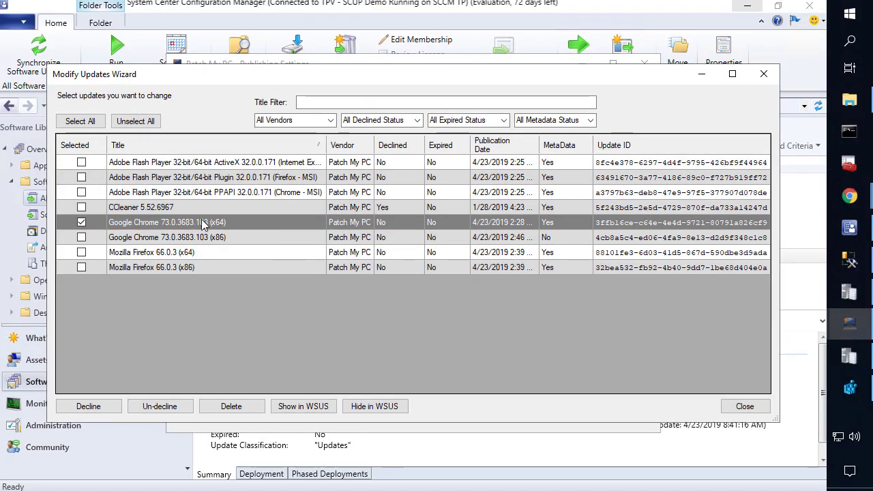
pyautogui.click(232, 407)
pyautogui.click(467, 334)
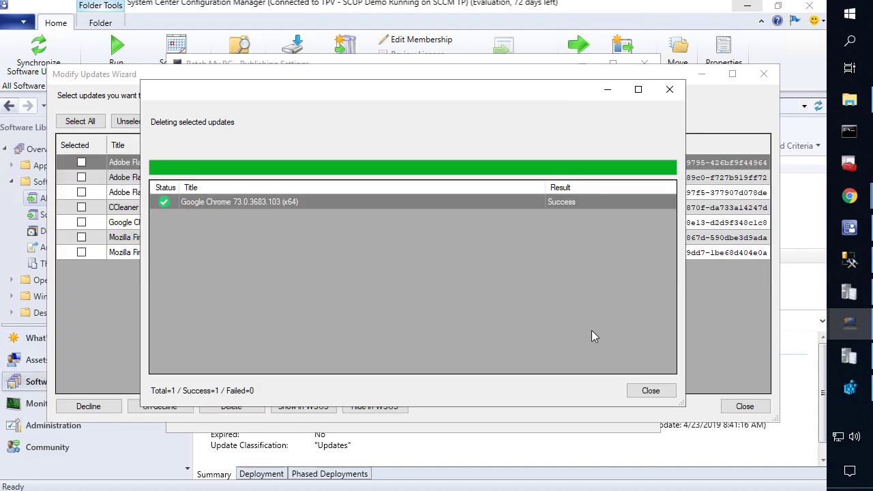
pyautogui.click(631, 393)
pyautogui.click(745, 406)
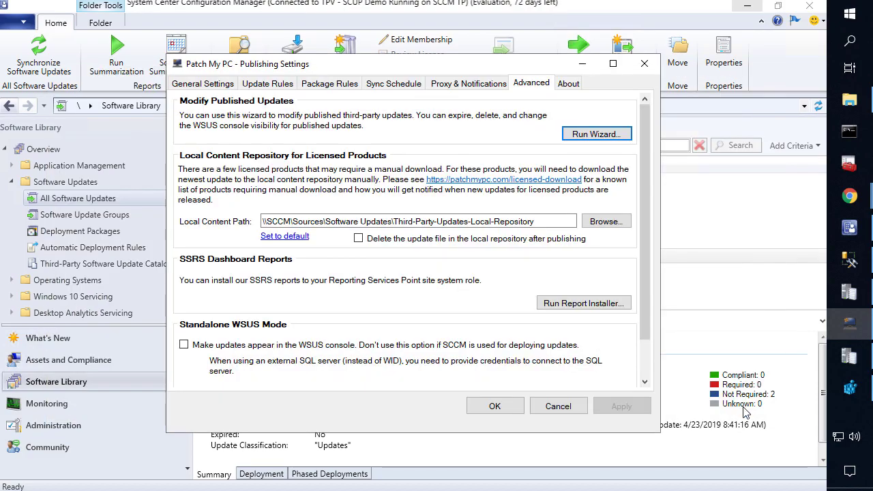
pyautogui.click(496, 406)
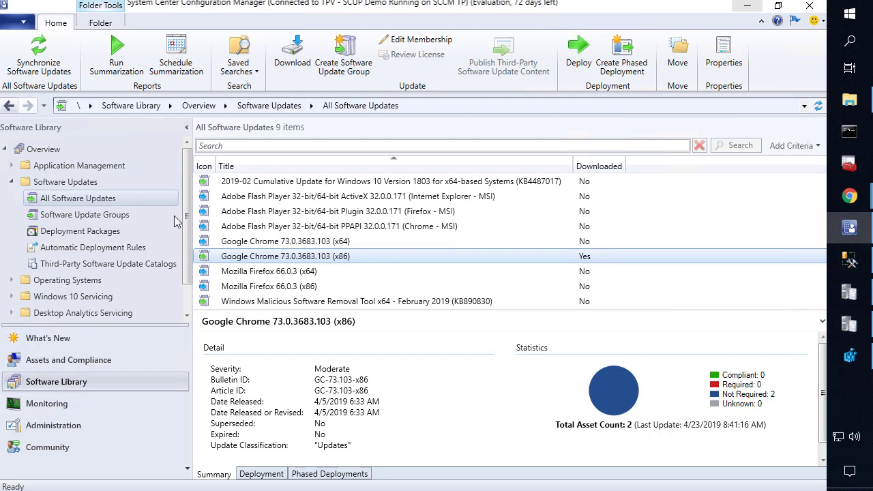
# Run a sync of the Patch My PC - Google Chrome catalog in the third-party software update catalogs.
pyautogui.click(120, 264)
pyautogui.click(265, 197)
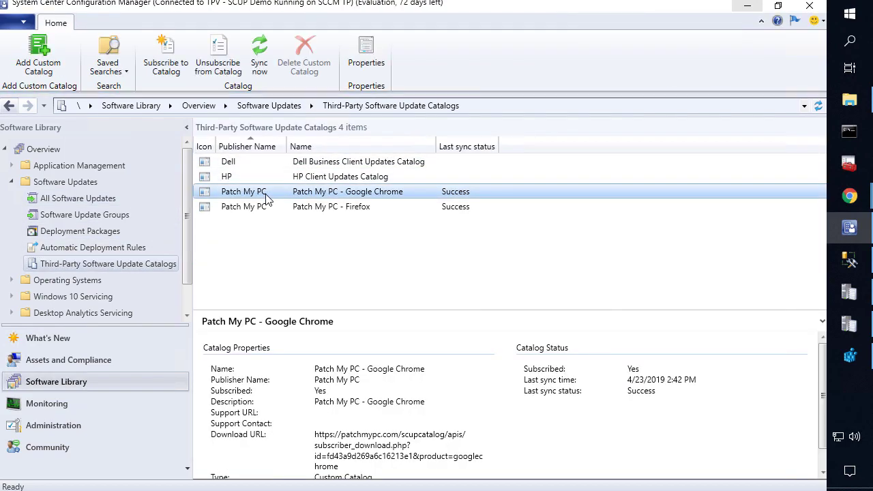
pyautogui.rightClick(263, 198)
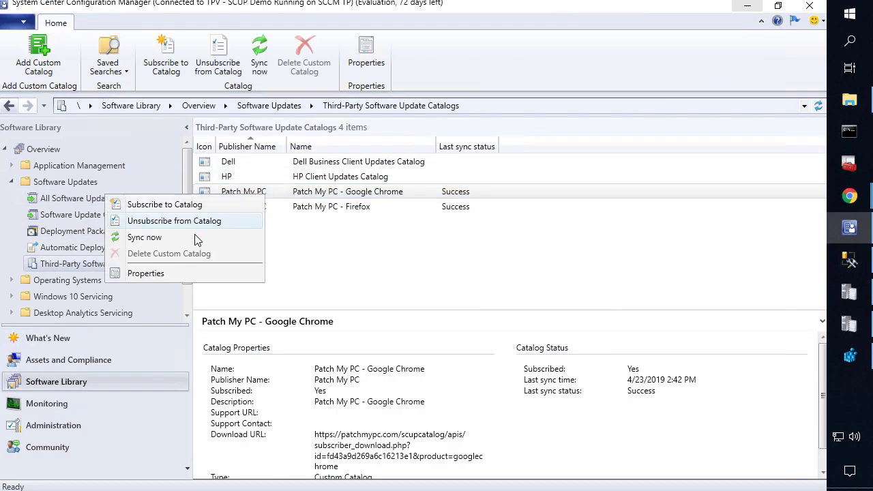
pyautogui.click(222, 236)
pyautogui.click(464, 322)
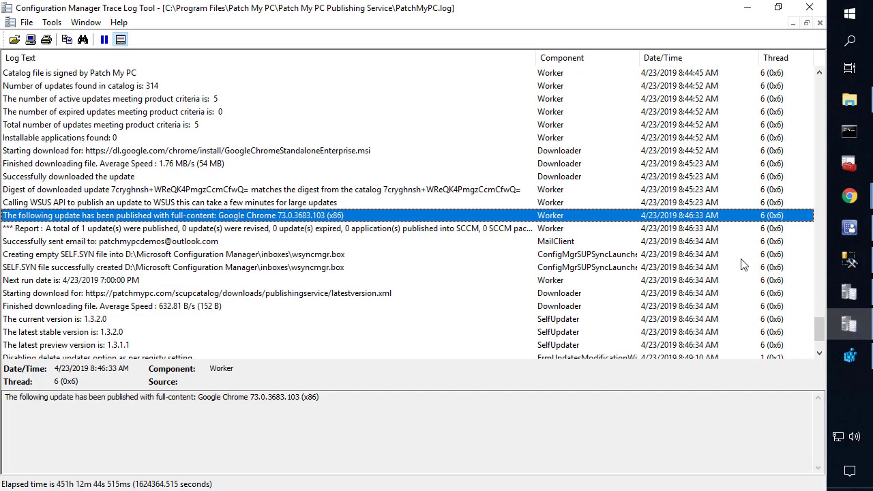
# Examine the SMS_ISVUPDATES_SYNCAGENT.log entries for the catalog sync, including the one about the downloaded catalog's hash.
pyautogui.click(849, 292)
pyautogui.click(444, 205)
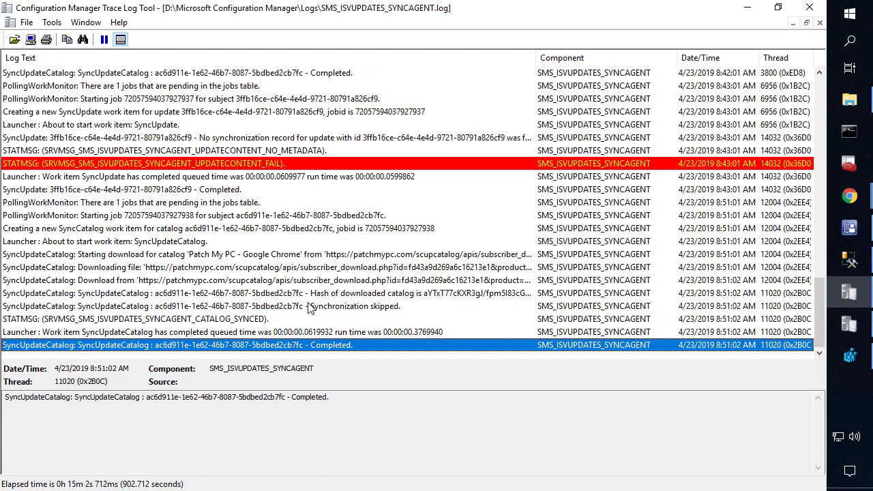
pyautogui.click(336, 307)
pyautogui.click(337, 299)
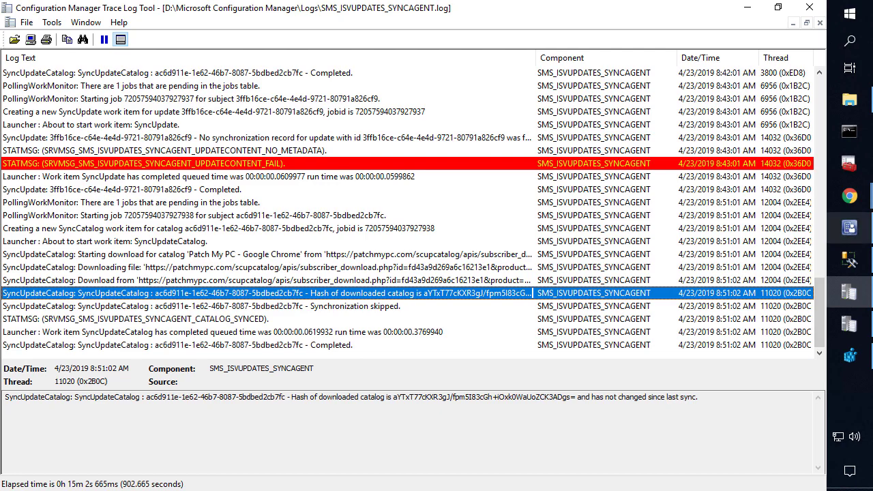
# Return to the Configuration Manager console, copy the Patch My PC - Google Chrome catalog's download URL, and unsubscribe from the catalog.
pyautogui.moveTo(851, 229)
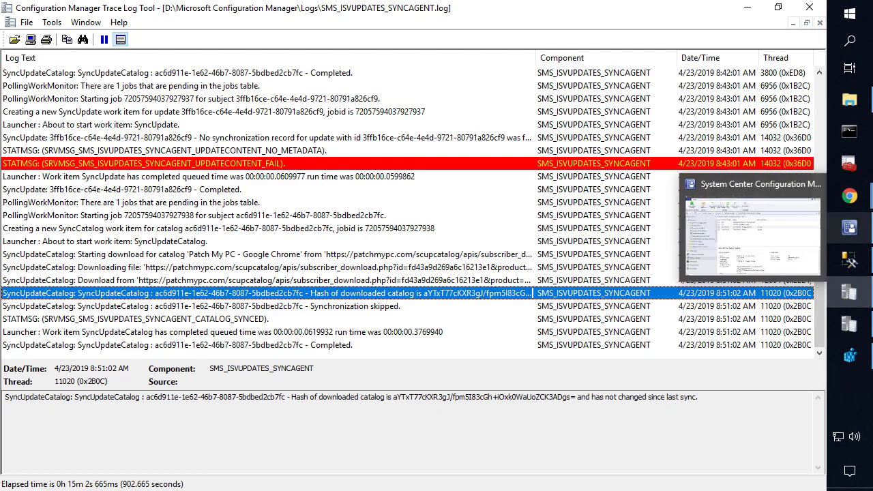
pyautogui.click(850, 230)
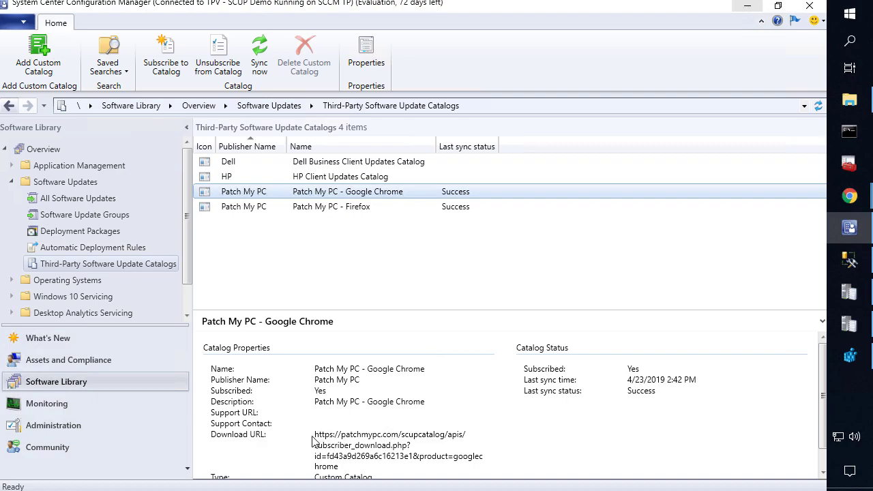
pyautogui.moveTo(314, 435); pyautogui.dragTo(401, 490)
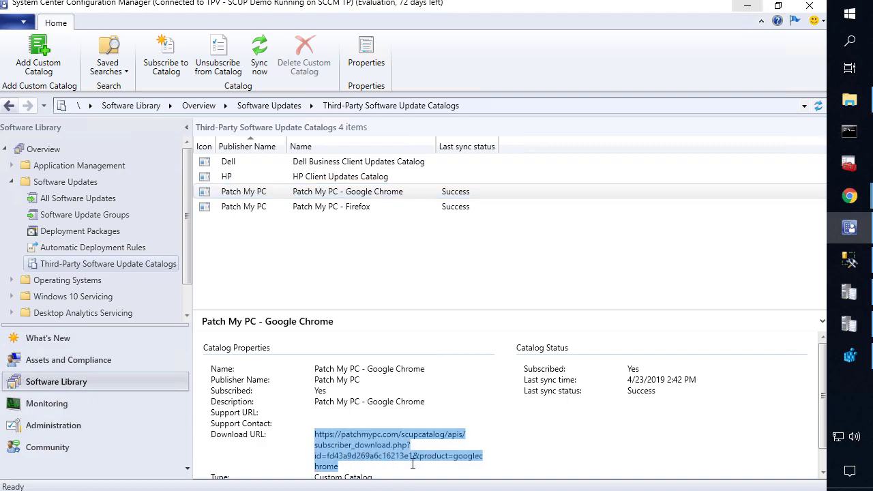
pyautogui.click(254, 196)
pyautogui.rightClick(253, 196)
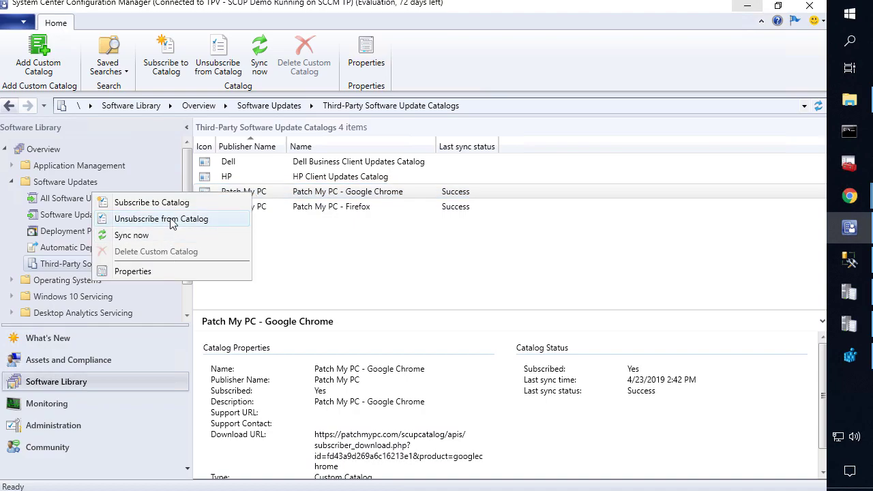
pyautogui.click(195, 219)
pyautogui.click(463, 317)
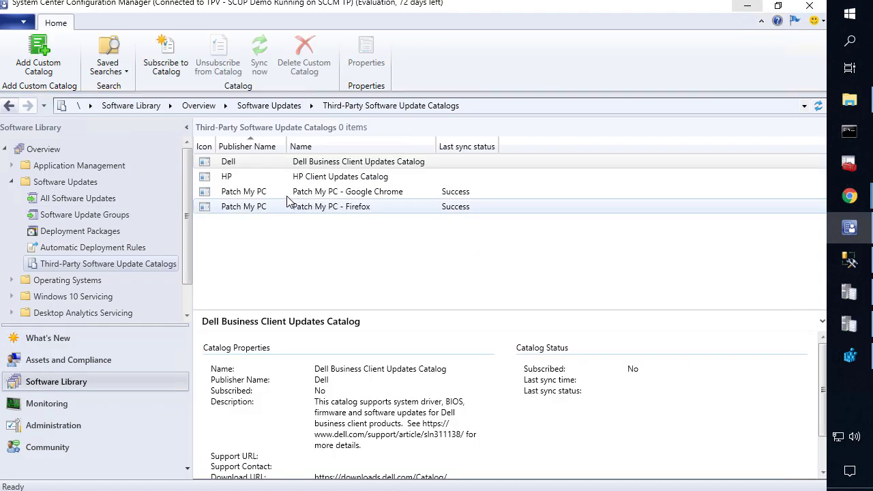
# Delete the unsubscribed Patch My PC - Google Chrome custom catalog.
pyautogui.rightClick(235, 193)
pyautogui.click(215, 254)
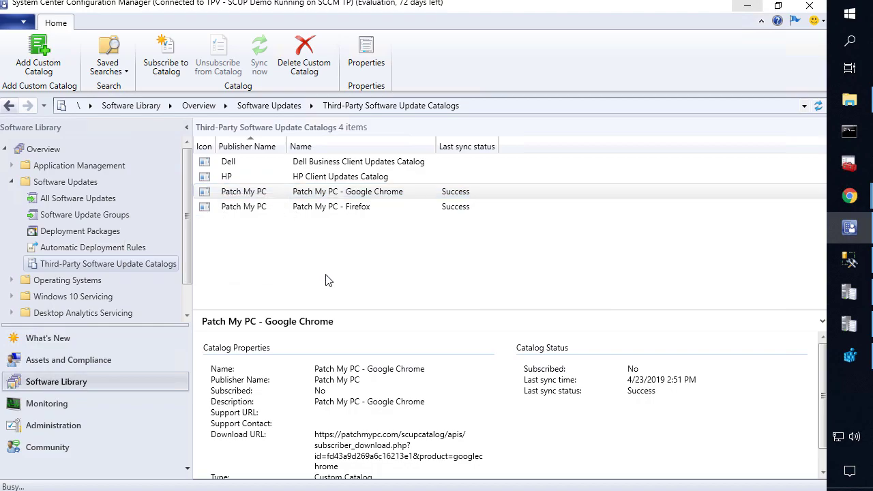
pyautogui.click(437, 300)
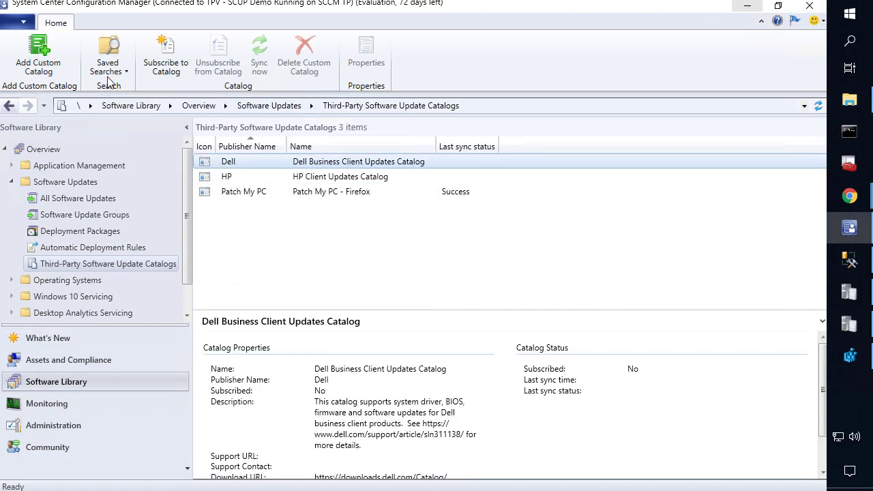
pyautogui.click(158, 47)
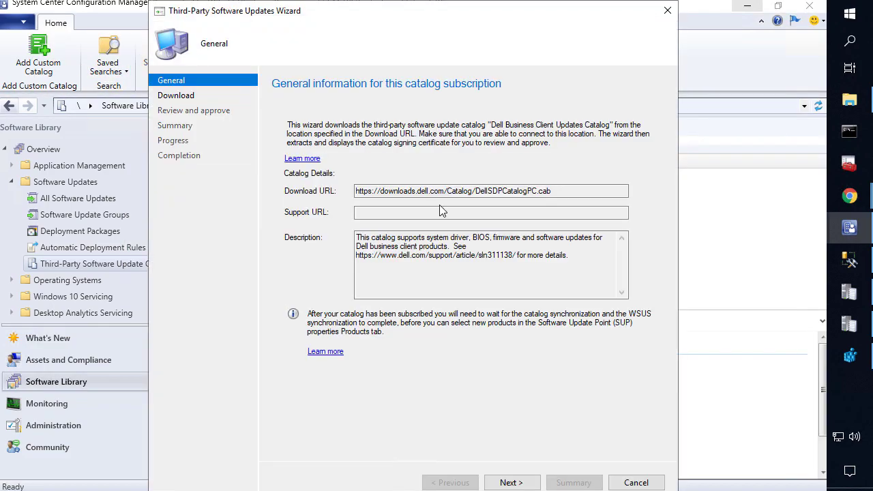
pyautogui.click(633, 483)
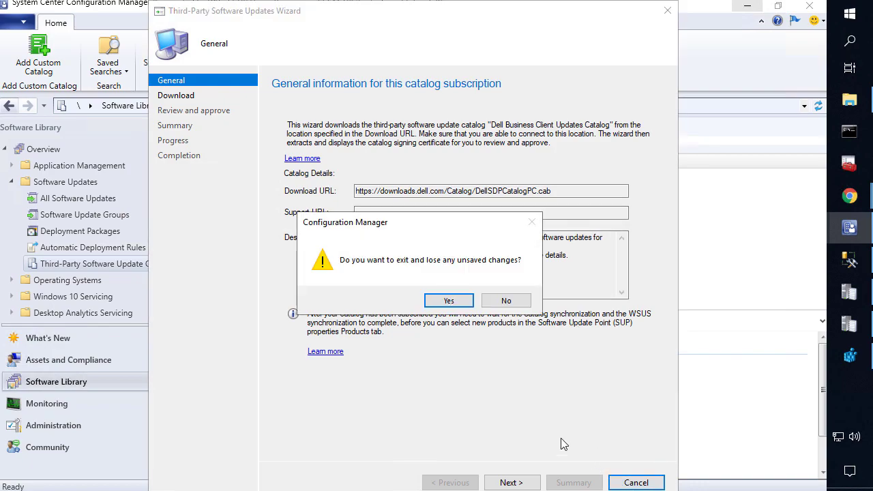
pyautogui.click(449, 298)
# Start a custom catalog with the copied download URL, the publisher Patch My PC, and the name Patch My PC - Google Chrome.
pyautogui.click(45, 56)
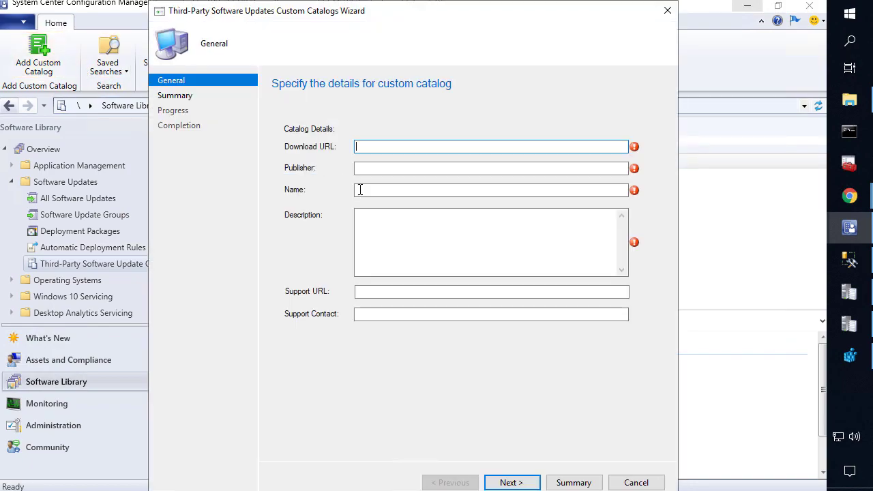
pyautogui.hotkey('ctrl', 'v')
pyautogui.click(411, 168)
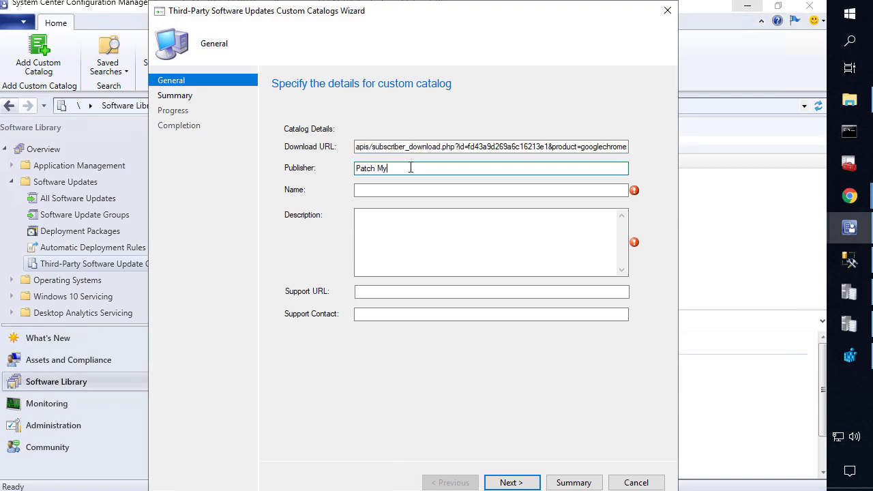
pyautogui.hotkey('ctrl', 'a')
pyautogui.hotkey('ctrl', 'c')
pyautogui.click(443, 190)
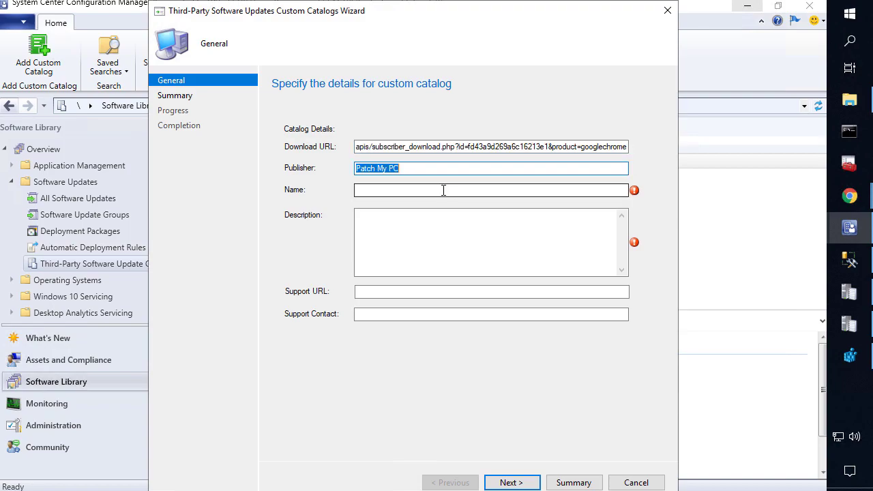
pyautogui.hotkey('ctrl', 'v')
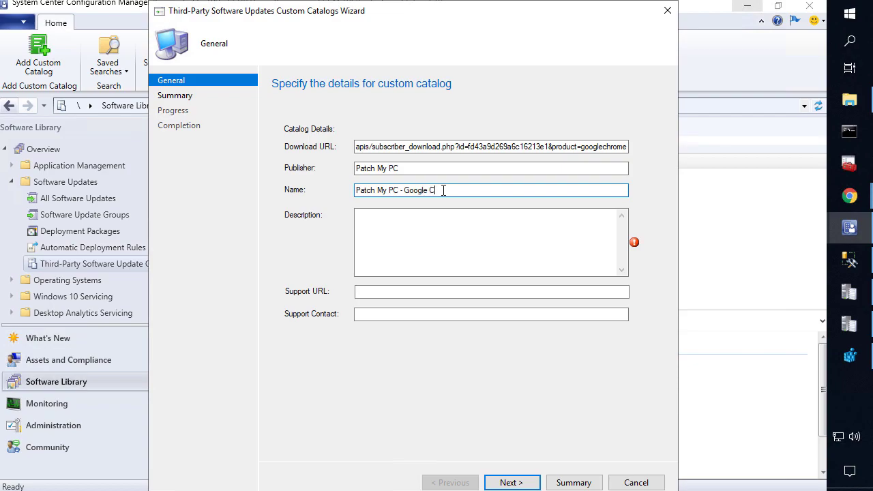
# Set the custom catalog's description to Patch My PC - Google Chrome and complete the wizard.
pyautogui.hotkey('ctrl', 'a')
pyautogui.hotkey('ctrl', 'c')
pyautogui.click(472, 215)
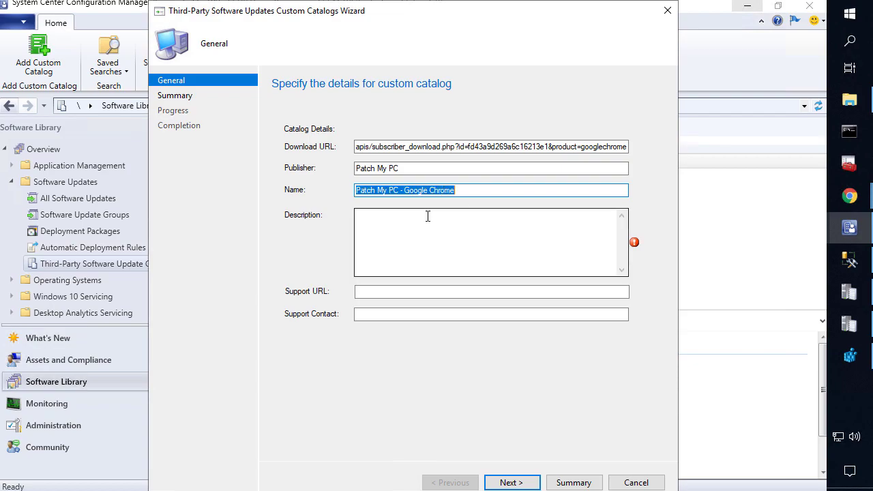
pyautogui.hotkey('ctrl', 'v')
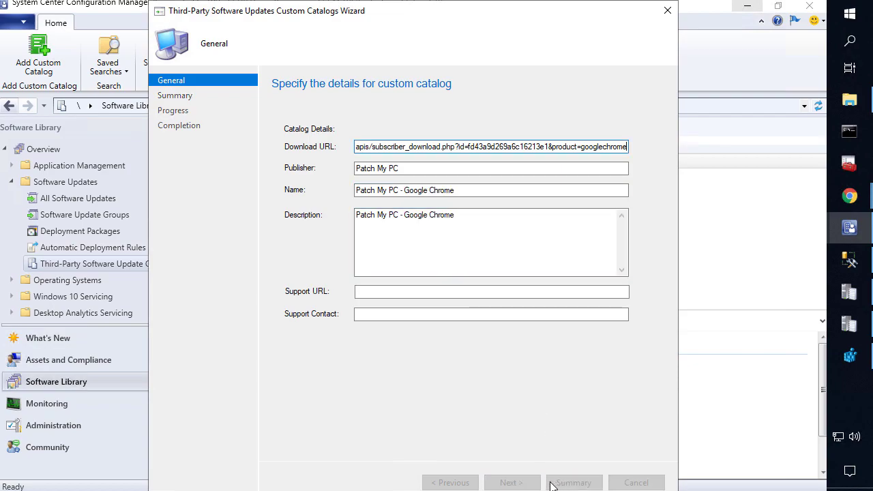
pyautogui.click(569, 482)
pyautogui.click(518, 484)
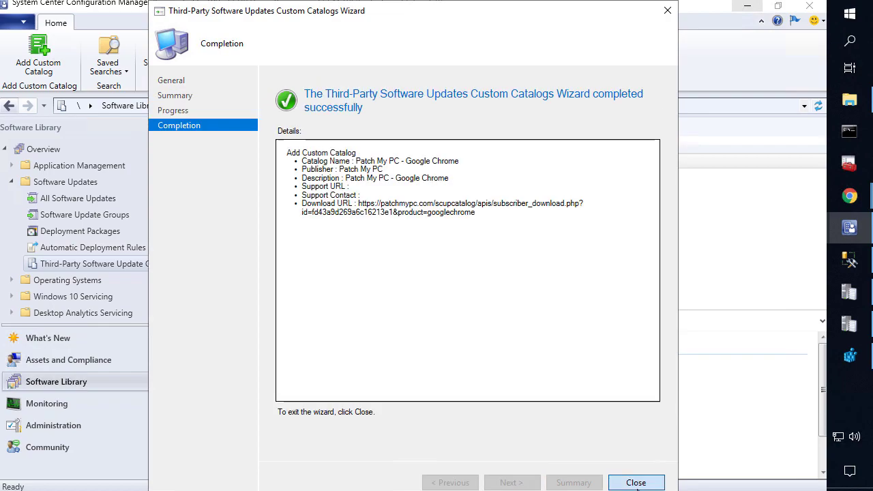
pyautogui.click(636, 482)
# Subscribe to the Patch My PC - Google Chrome catalog, viewing its signing certificate and accepting the approval message.
pyautogui.click(284, 193)
pyautogui.rightClick(284, 193)
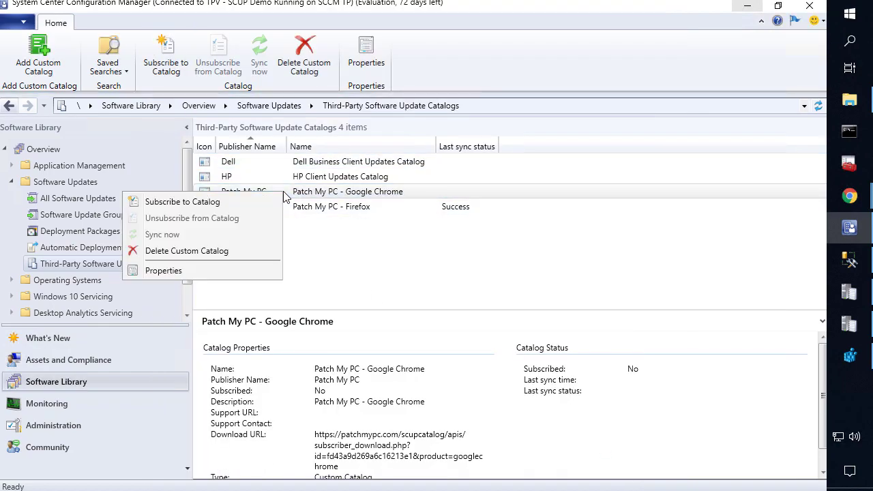
pyautogui.click(254, 203)
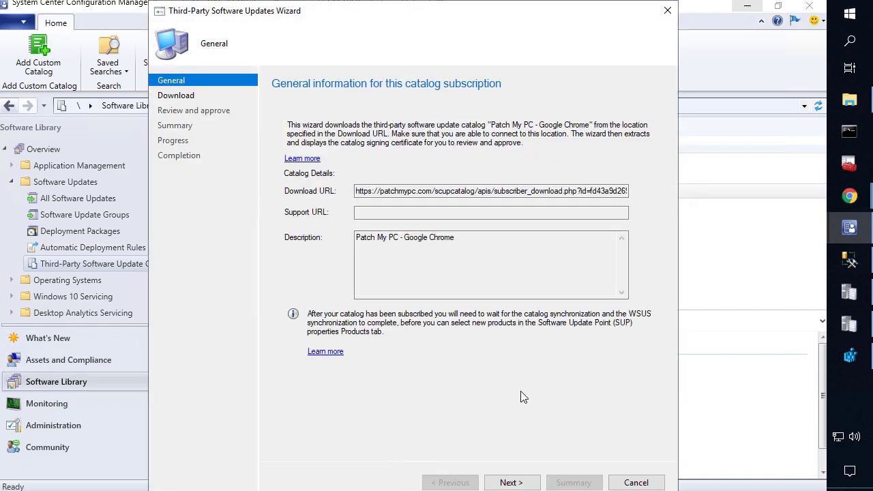
pyautogui.click(513, 482)
pyautogui.click(521, 482)
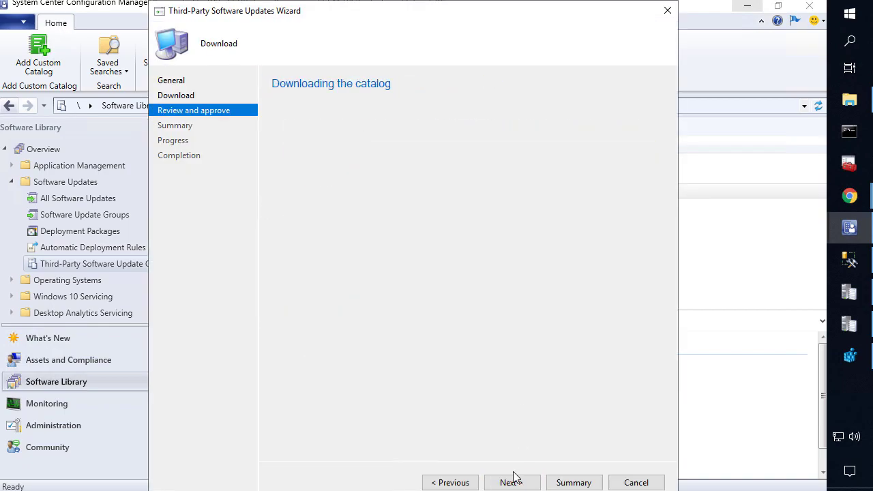
pyautogui.click(340, 201)
pyautogui.click(271, 347)
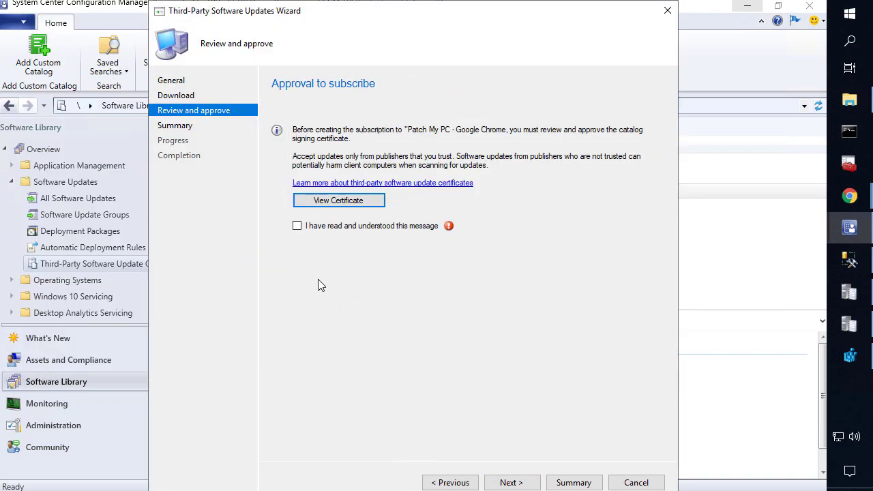
pyautogui.click(348, 229)
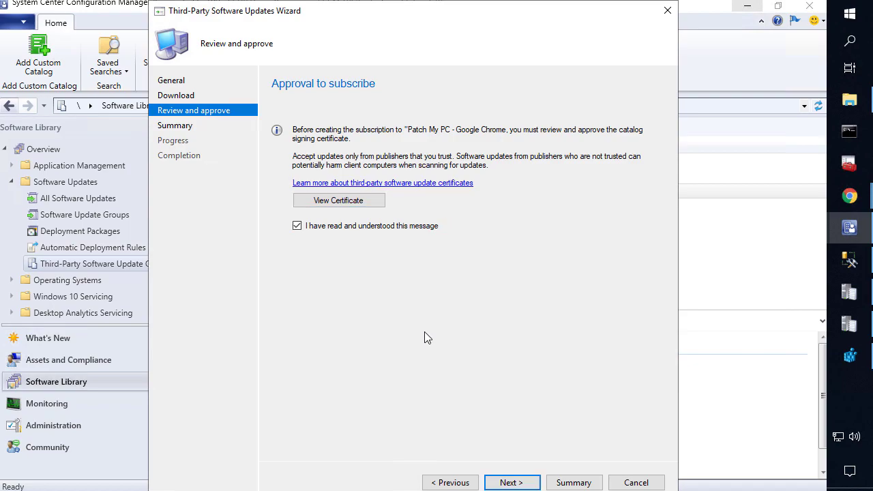
pyautogui.click(513, 481)
pyautogui.click(636, 482)
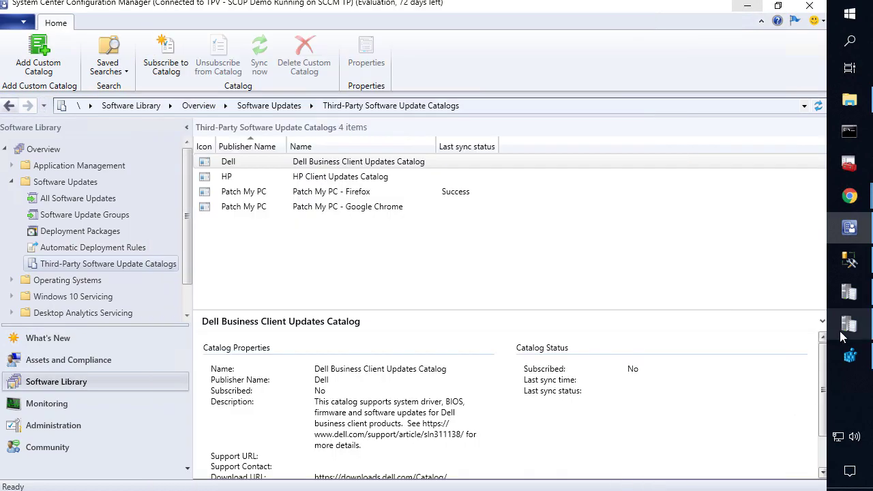
# Switch to the trace log tool and examine the SMS_ISVUPDATES_SYNCAGENT.log entries for the Google Chrome 73.0.3683.103 (x64) catalog sync.
pyautogui.click(850, 325)
pyautogui.click(508, 258)
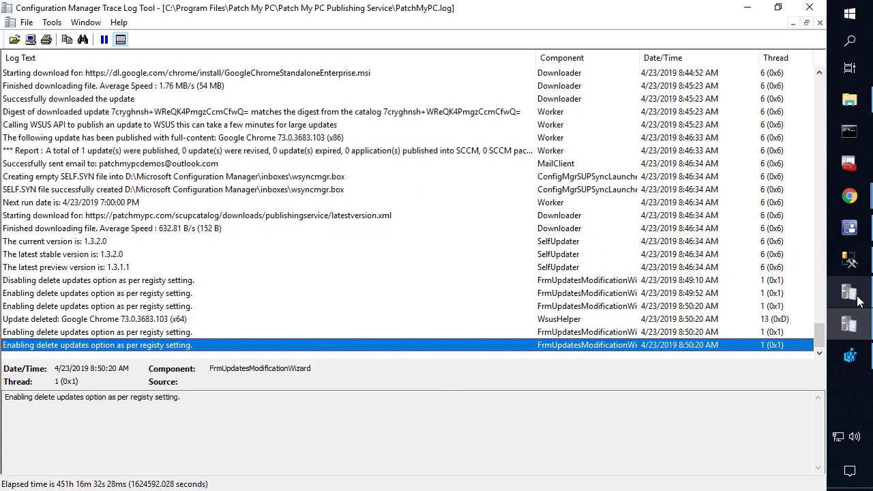
pyautogui.click(847, 326)
pyautogui.moveTo(842, 330)
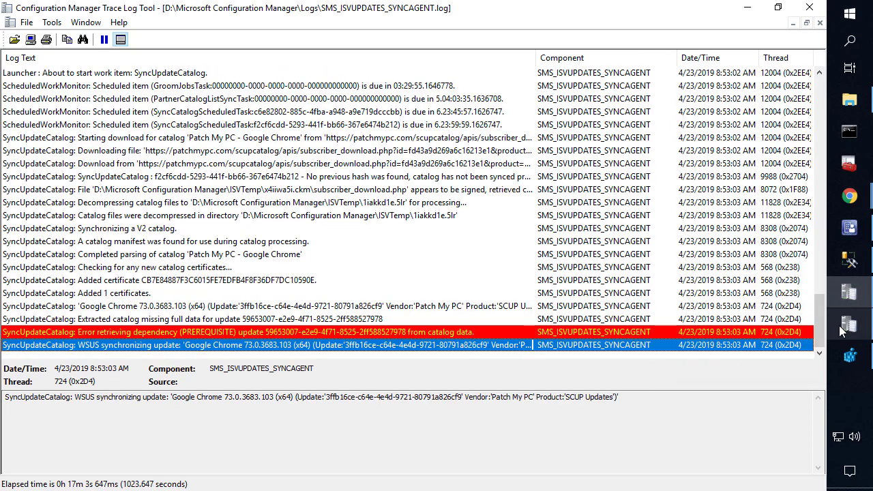
pyautogui.click(446, 242)
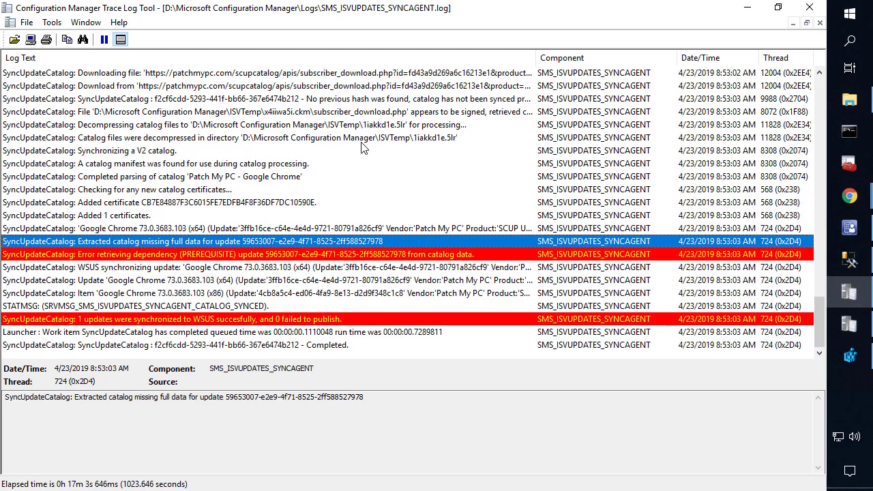
pyautogui.click(226, 231)
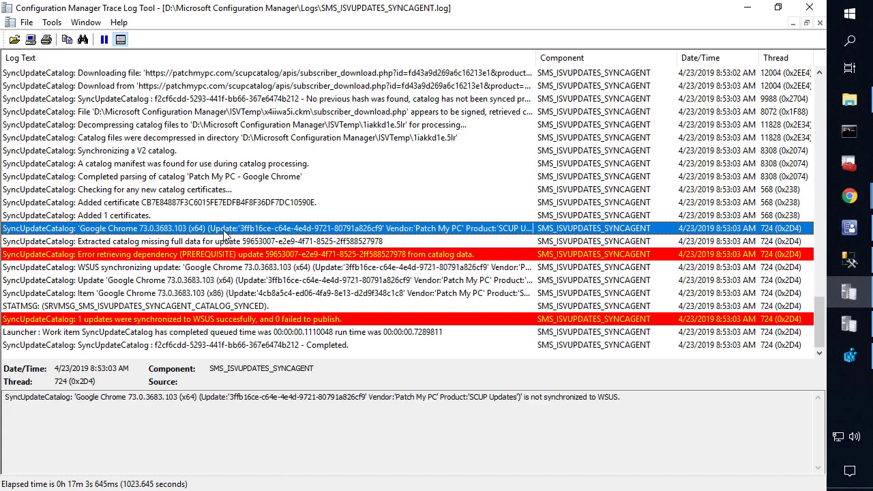
pyautogui.click(171, 283)
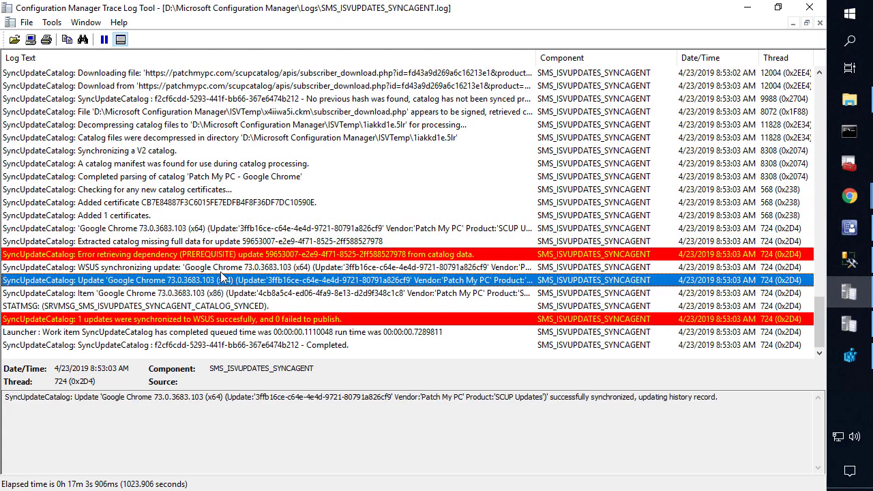
pyautogui.click(230, 269)
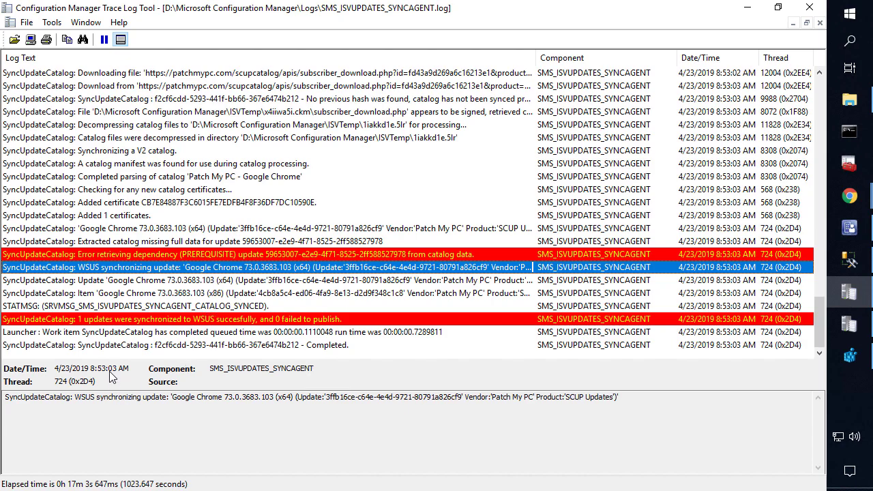
pyautogui.moveTo(69, 381)
pyautogui.mouseDown()
pyautogui.moveTo(89, 397)
pyautogui.moveTo(525, 421)
pyautogui.moveTo(632, 414)
pyautogui.mouseUp()
pyautogui.press('Escape')
pyautogui.click(121, 286)
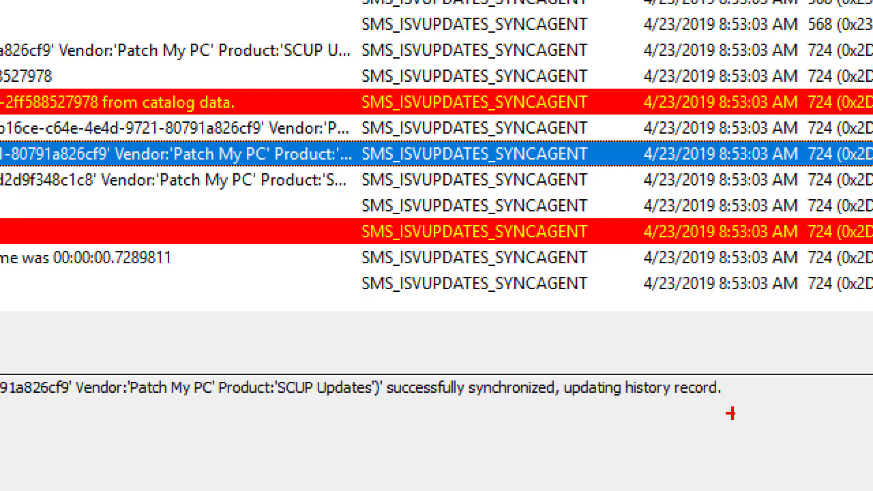
pyautogui.moveTo(736, 407)
pyautogui.mouseDown()
pyautogui.moveTo(522, 372)
pyautogui.moveTo(384, 363)
pyautogui.moveTo(380, 375)
pyautogui.mouseUp()
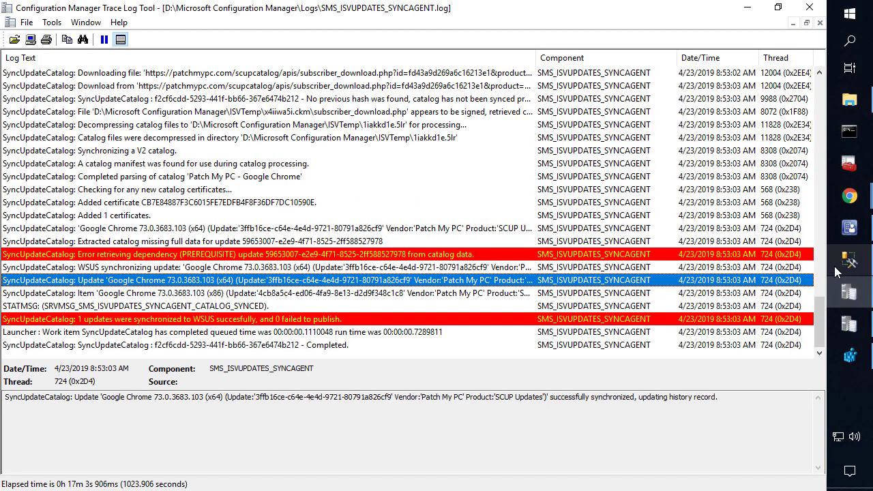
# Switch to SQL Server Management Studio, rerun Select * from ISVPublishedUpdates, and inspect the Google Chrome row's download URL and content details.
pyautogui.click(849, 259)
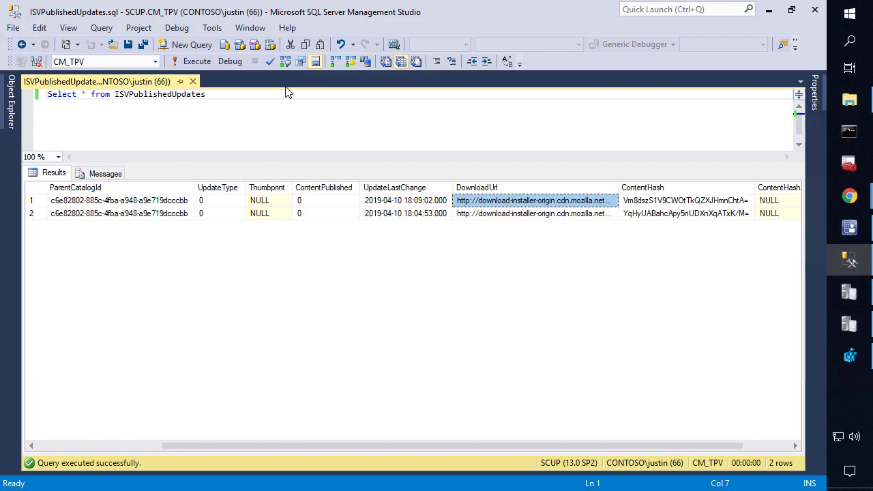
pyautogui.doubleClick(189, 101)
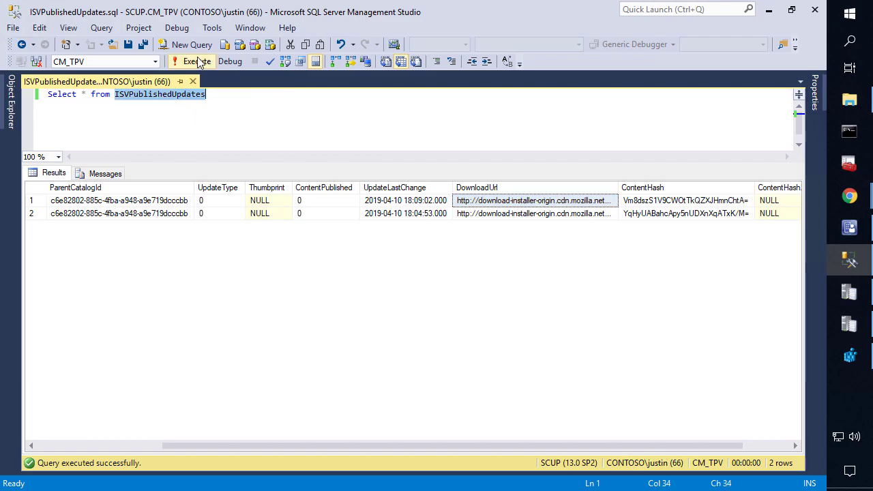
pyautogui.click(193, 63)
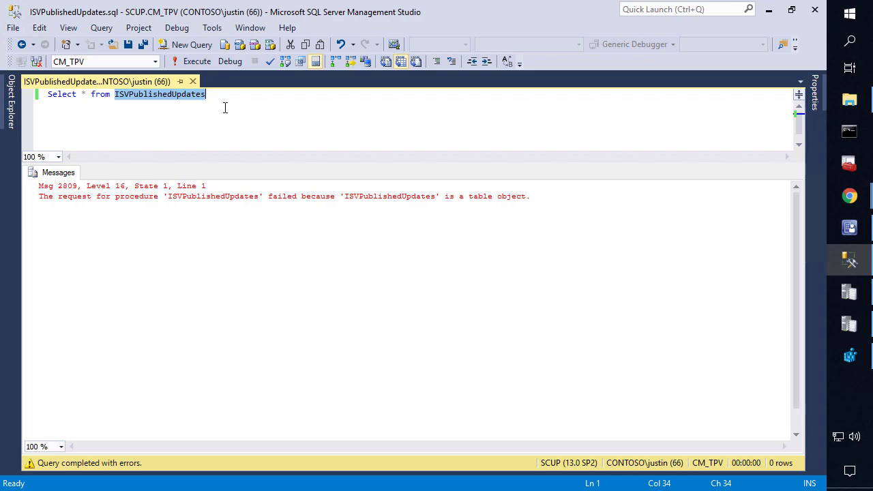
pyautogui.moveTo(214, 105); pyautogui.dragTo(42, 95)
pyautogui.moveTo(39, 139)
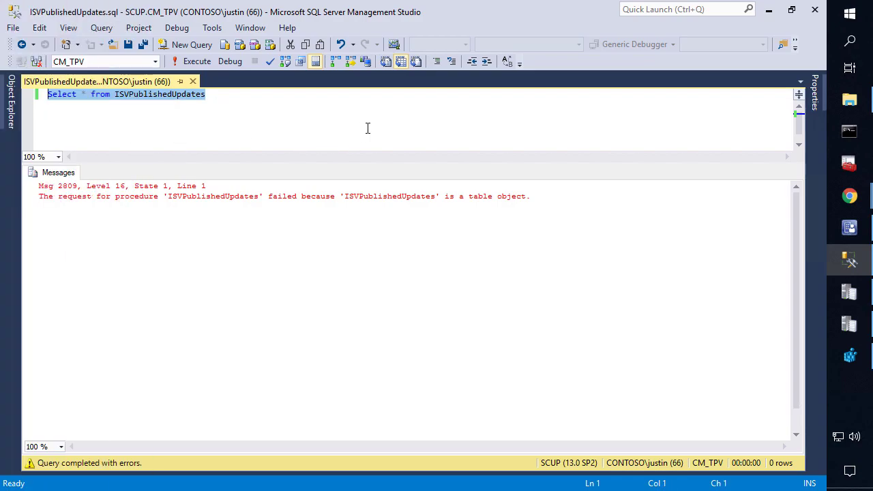
pyautogui.press('F5')
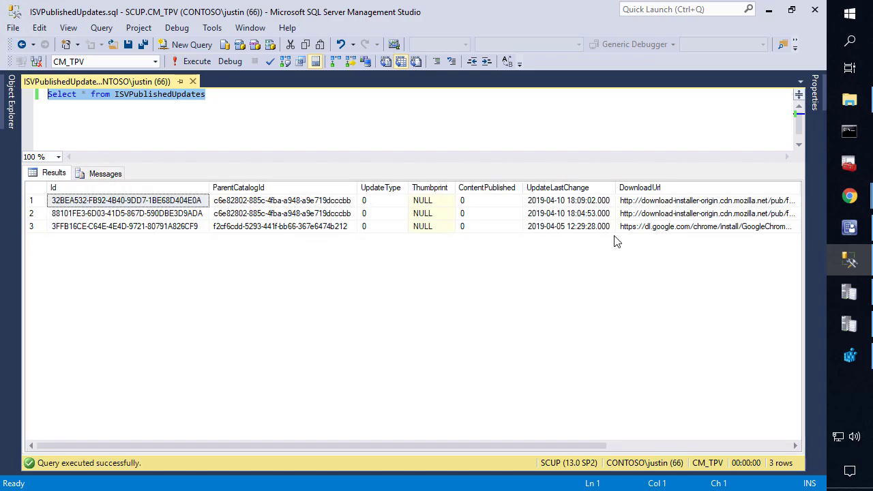
pyautogui.click(650, 228)
pyautogui.moveTo(233, 447); pyautogui.dragTo(431, 442)
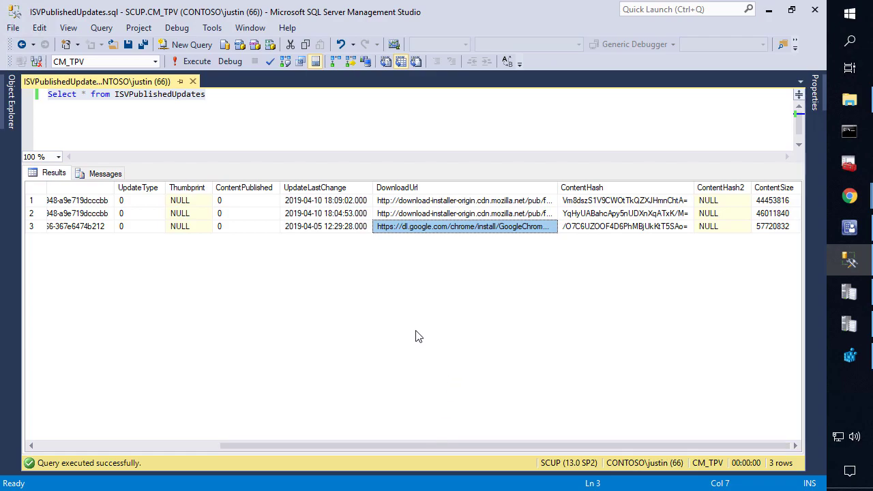
# Switch to the Configuration Manager console and publish the third-party content of Google Chrome 73.0.3683.103 (x64), accepting the notice.
pyautogui.click(850, 228)
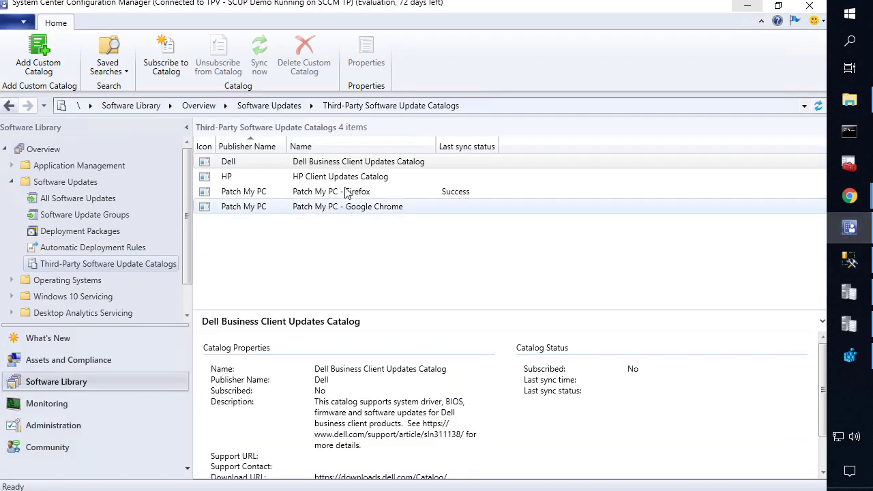
pyautogui.click(78, 199)
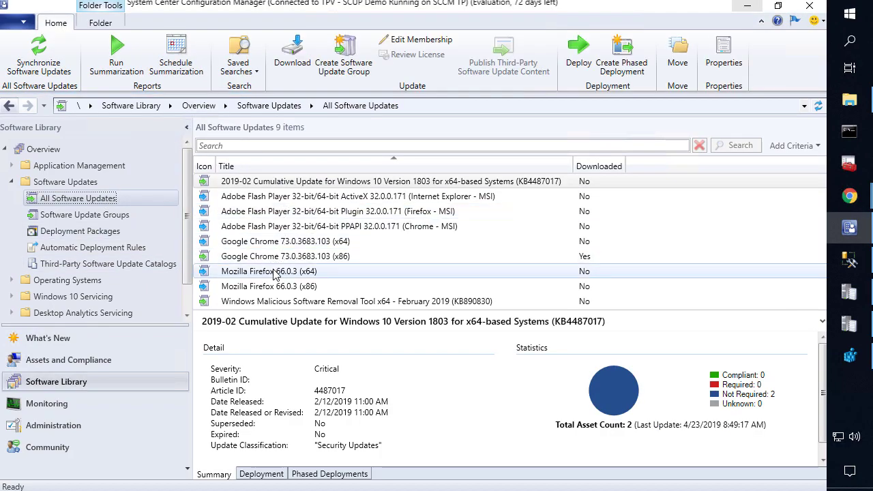
pyautogui.click(272, 272)
pyautogui.rightClick(268, 241)
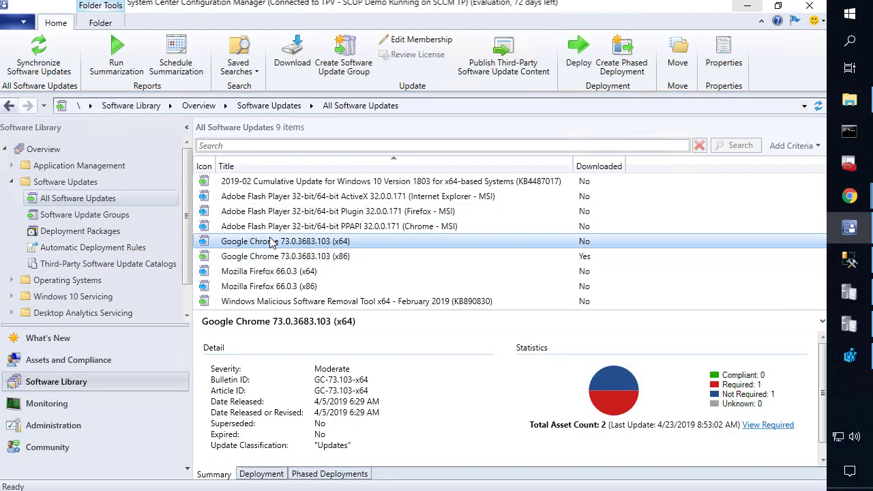
pyautogui.click(176, 313)
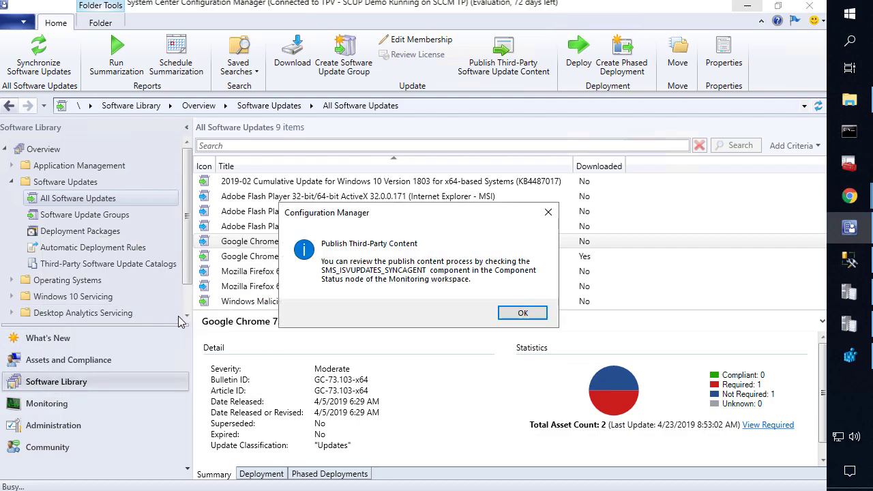
pyautogui.click(523, 314)
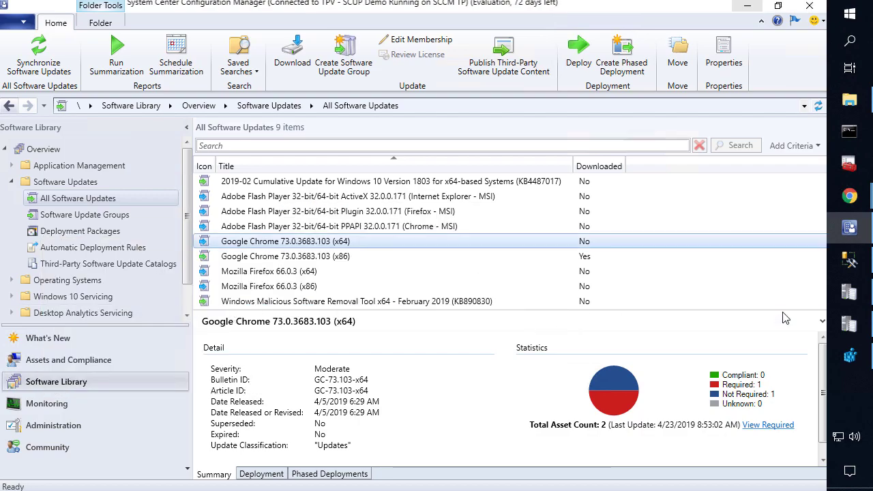
# Follow the Google Chrome (x64) content download and publishing entries in SMS_ISVUPDATES_SYNCAGENT.log through to the end of the log.
pyautogui.click(849, 292)
pyautogui.click(373, 228)
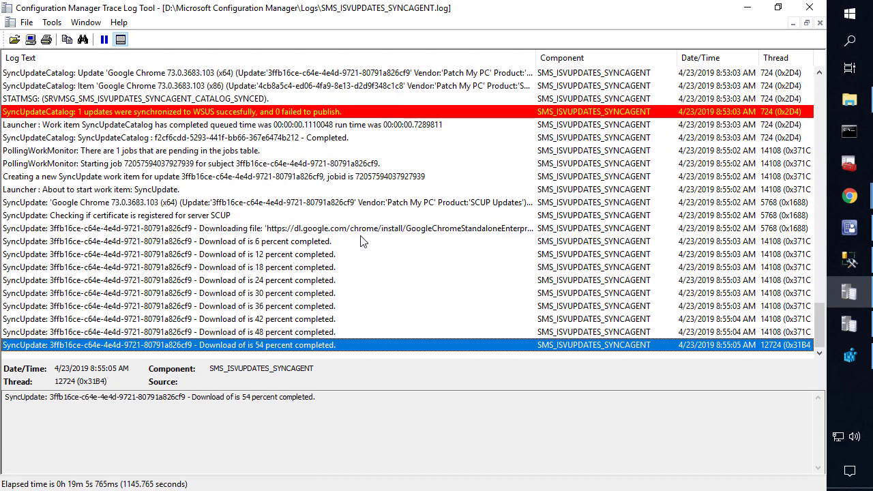
pyautogui.click(346, 203)
pyautogui.click(341, 228)
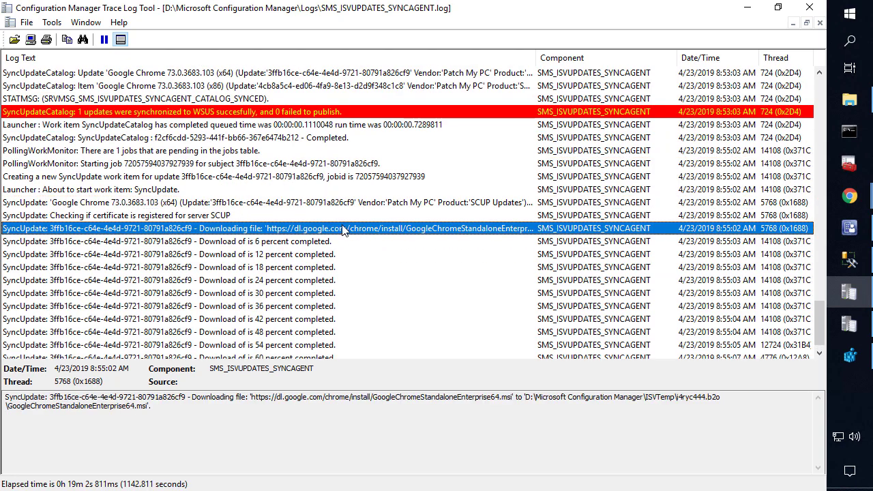
pyautogui.click(351, 420)
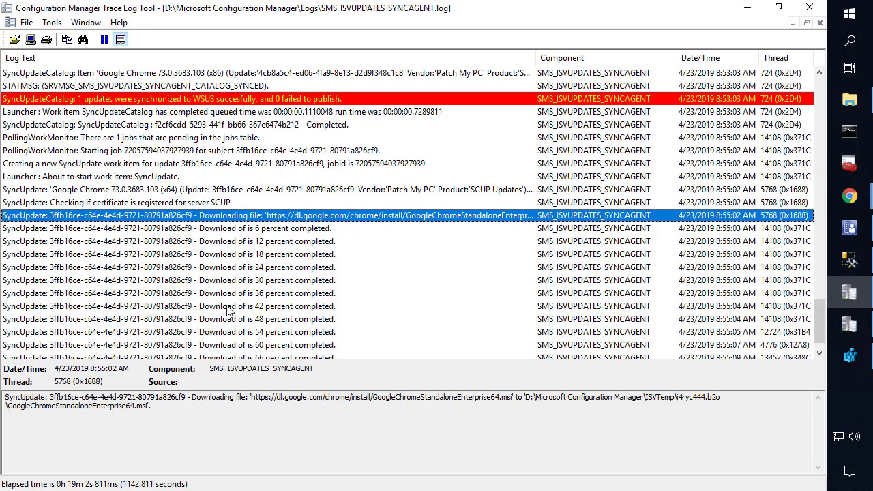
pyautogui.click(232, 296)
pyautogui.press('End')
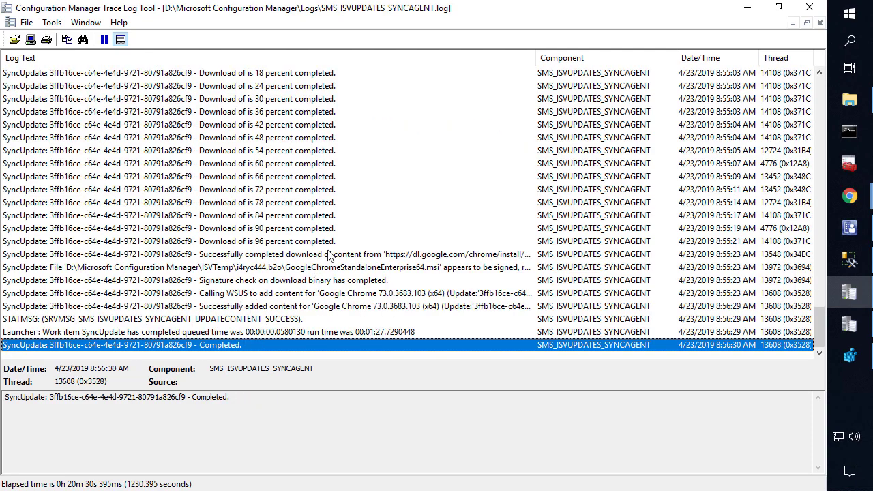
# Return to the Configuration Manager console and run a site-wide synchronization of software updates.
pyautogui.click(849, 228)
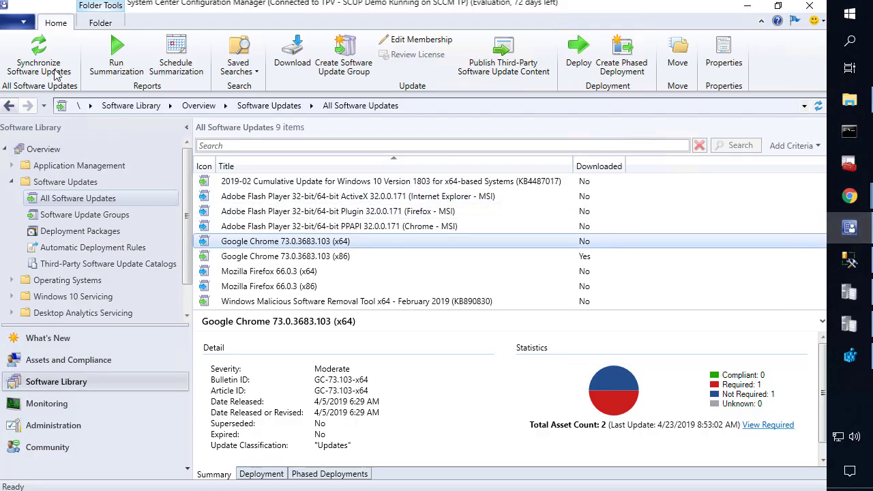
pyautogui.click(39, 55)
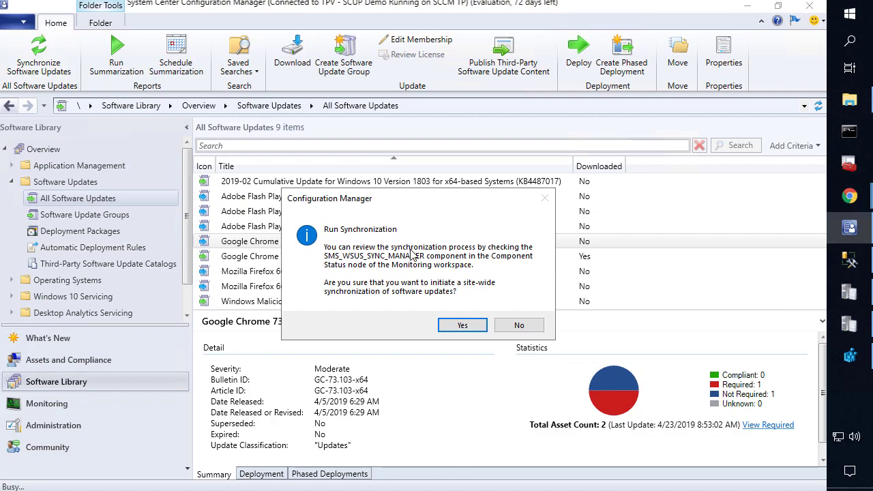
pyautogui.click(463, 324)
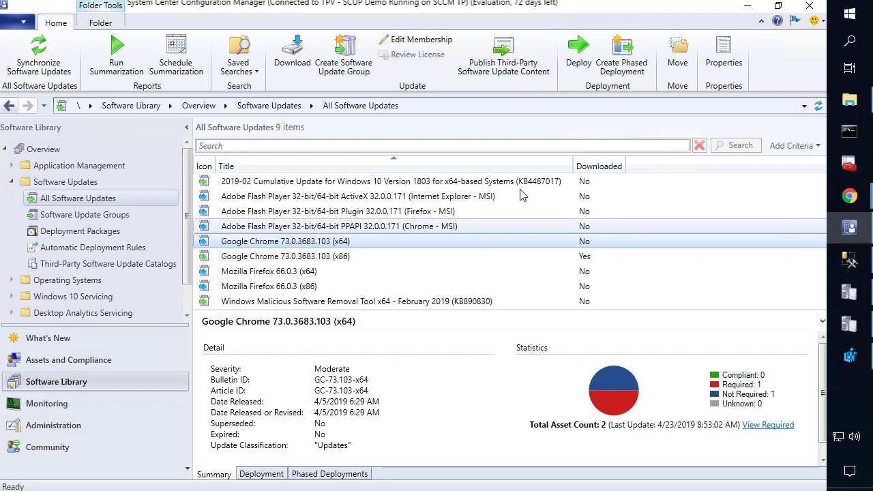
# Open wsyncmgr.log from the Logs folder to review the synchronization, and refresh the All Software Updates list.
pyautogui.click(850, 100)
pyautogui.click(357, 247)
pyautogui.write('wsy')
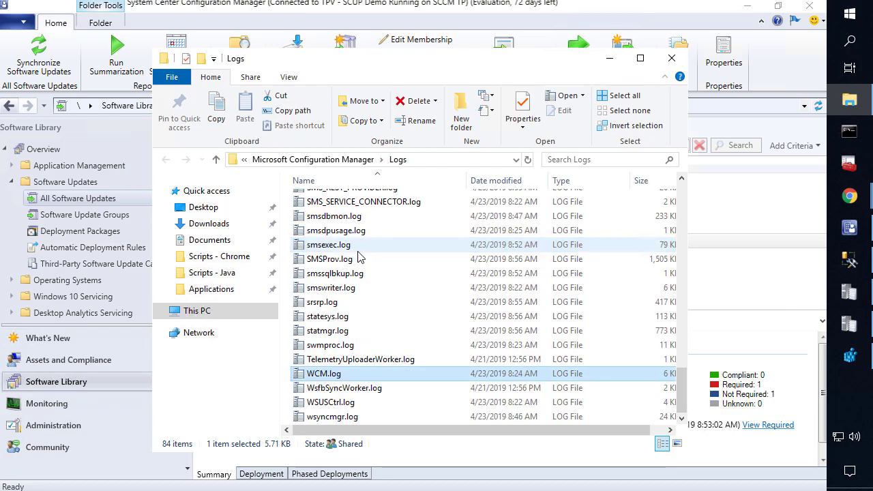
pyautogui.press('Return')
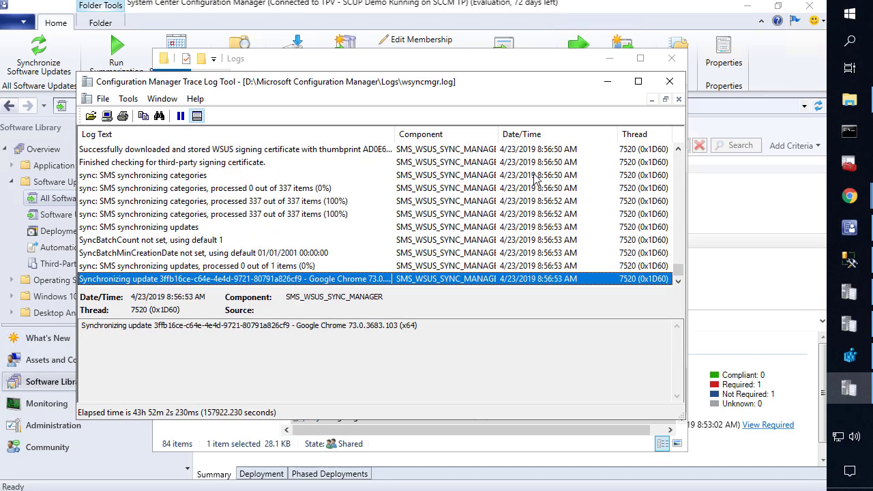
pyautogui.click(706, 189)
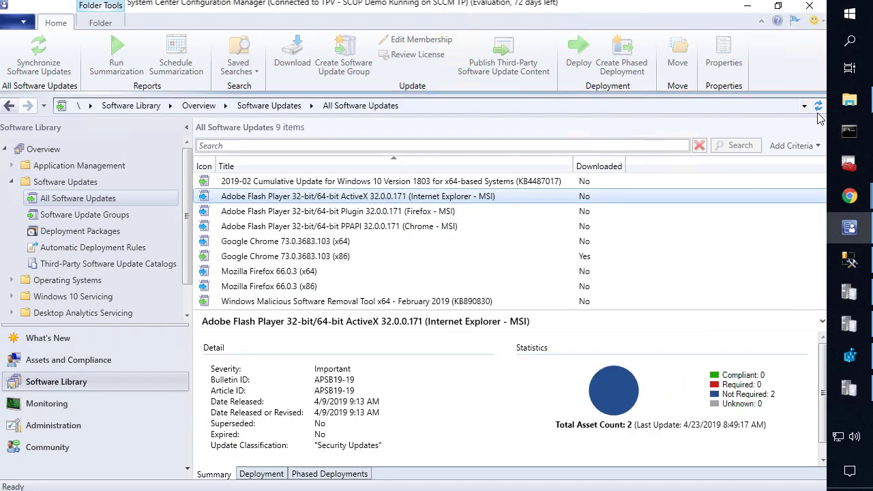
pyautogui.click(819, 106)
# Start downloading both Google Chrome 73.0.3683.103 updates (x64 and x86), choosing PatchMyPC Updates as the deployment package.
pyautogui.click(285, 242)
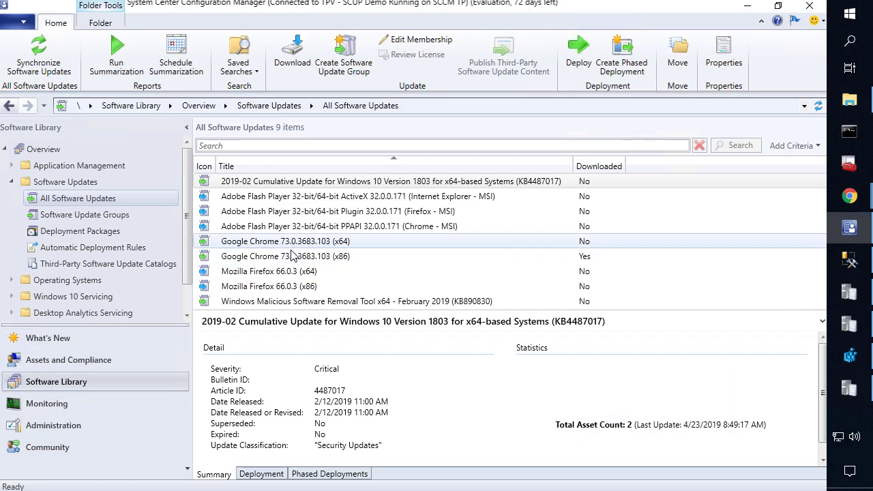
pyautogui.keyDown('shift'); pyautogui.click(310, 257); pyautogui.keyUp('shift')
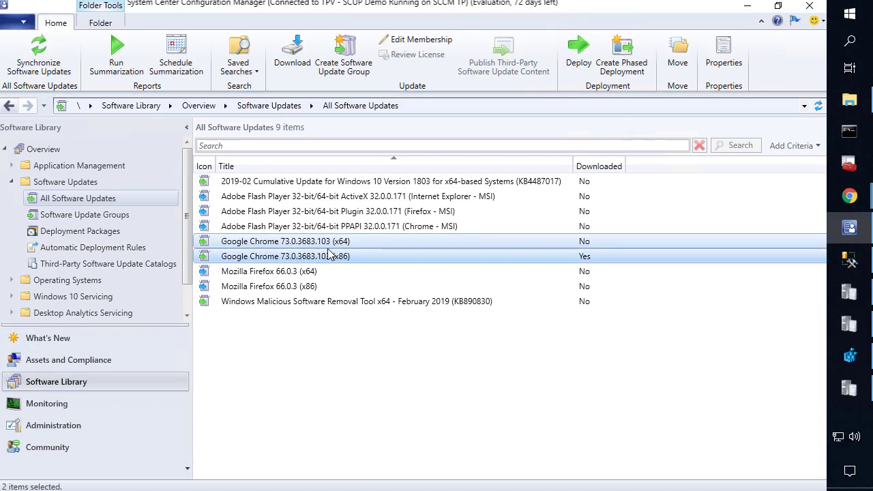
pyautogui.rightClick(329, 254)
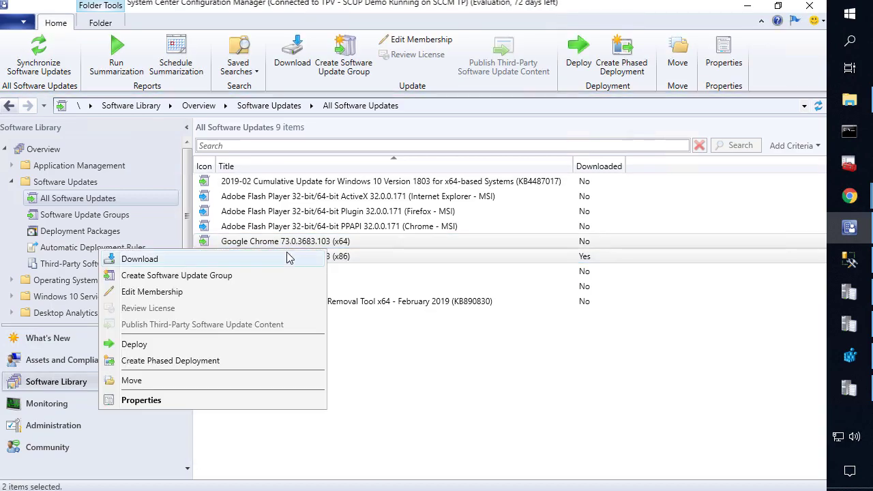
pyautogui.click(285, 257)
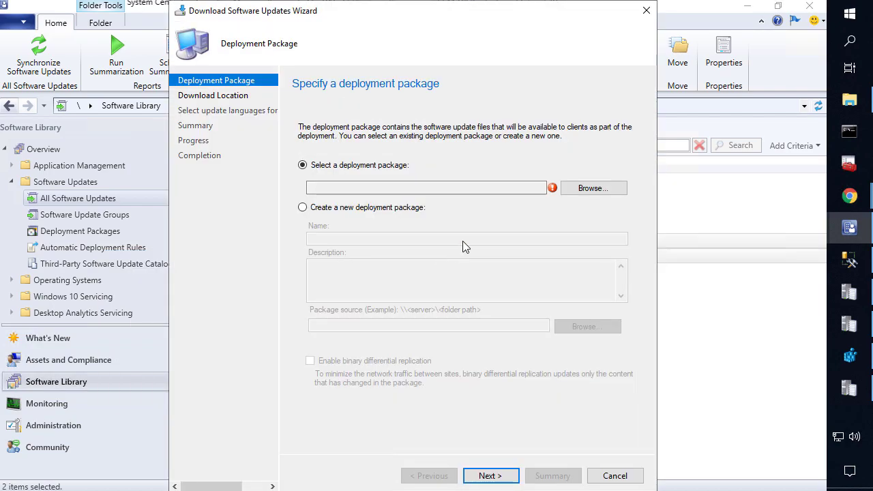
pyautogui.click(591, 188)
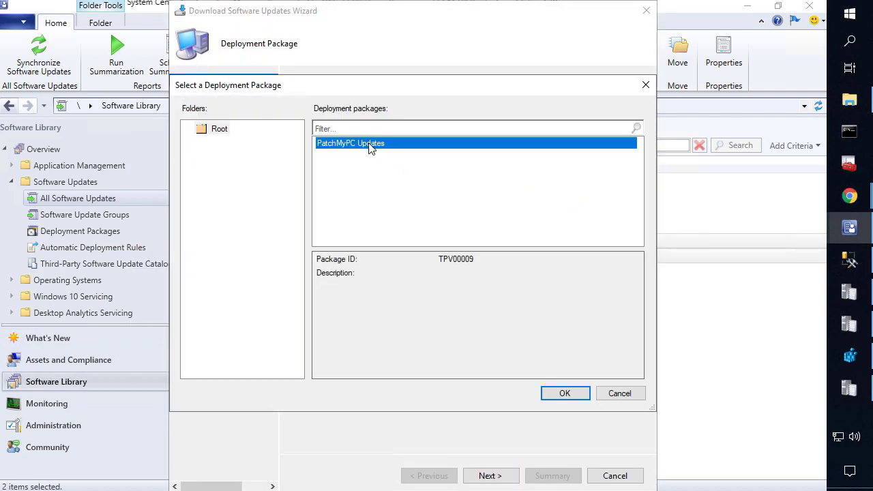
pyautogui.doubleClick(369, 146)
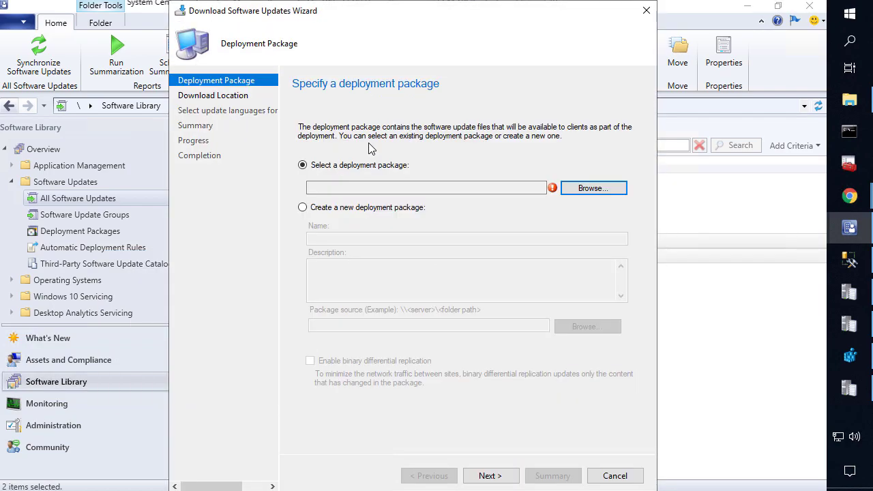
# Keep the preset download location and update languages, run the Google Chrome updates' download to completion, and close the wizard.
pyautogui.click(502, 480)
pyautogui.click(502, 477)
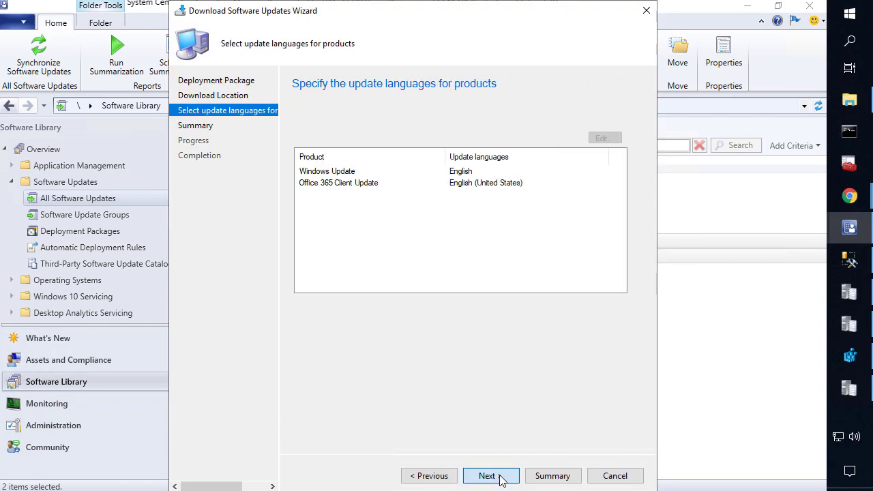
pyautogui.click(502, 477)
pyautogui.click(500, 478)
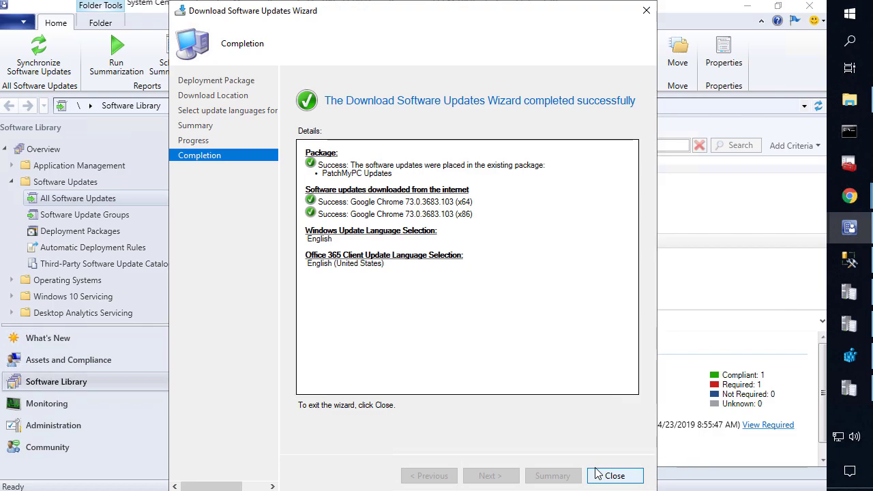
pyautogui.click(634, 477)
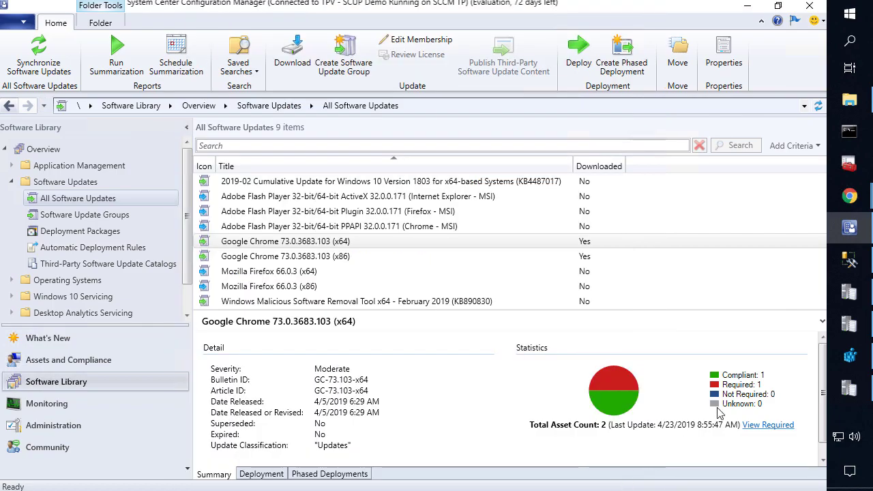
# Go back to SMS_ISVUPDATES_SYNCAGENT.log and review the earlier Google Chrome catalog synchronization and update content entries from 8:42 to 8:43 AM.
pyautogui.moveTo(851, 326)
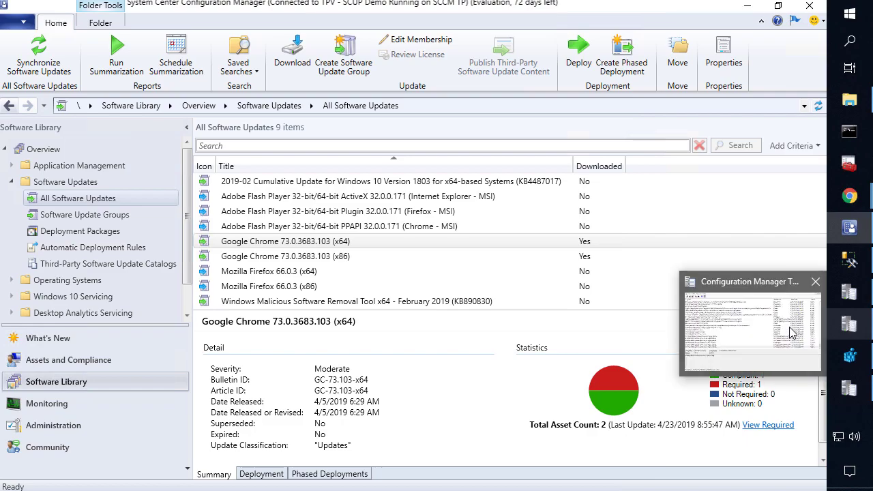
pyautogui.click(829, 327)
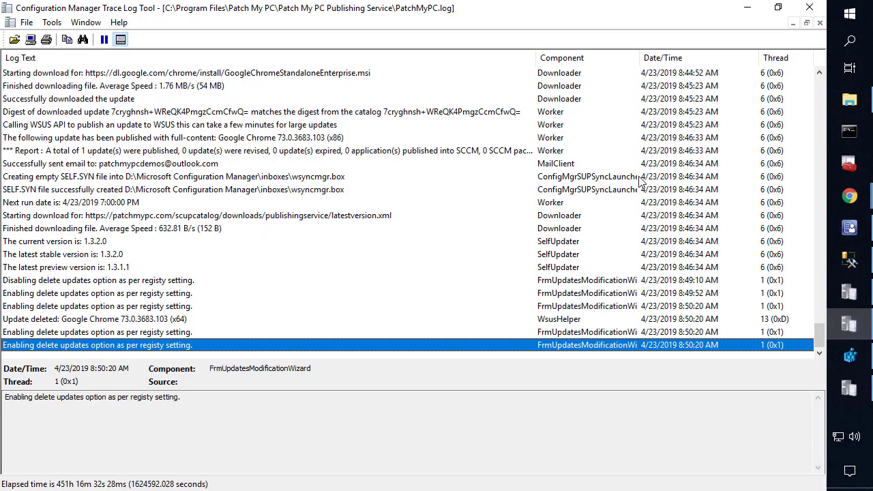
pyautogui.click(849, 292)
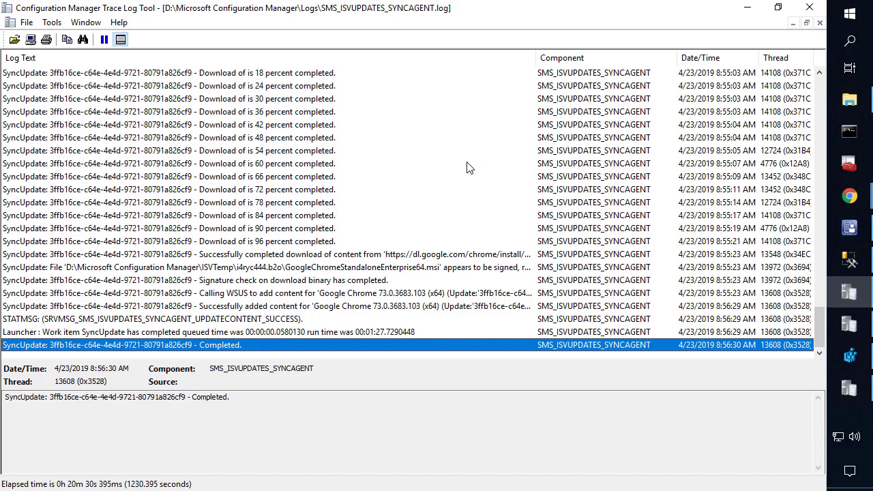
pyautogui.scroll(5, 469, 166)
pyautogui.scroll(12, 469, 165)
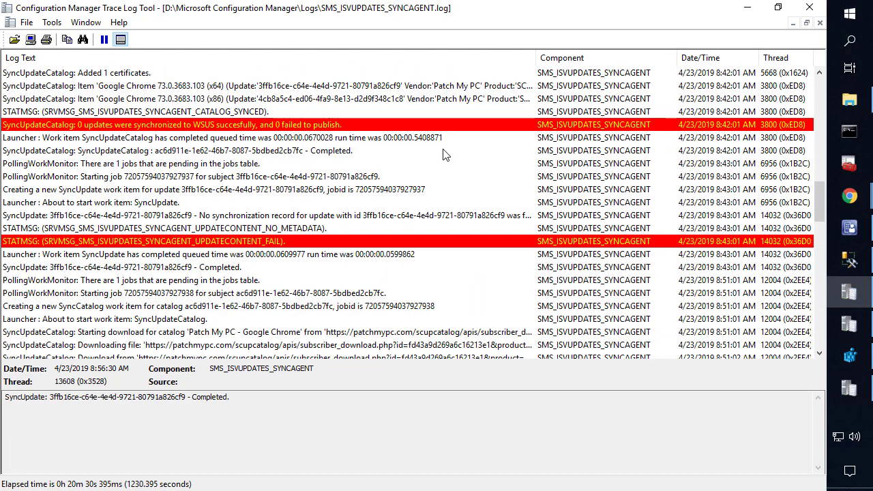
pyautogui.scroll(2, 444, 156)
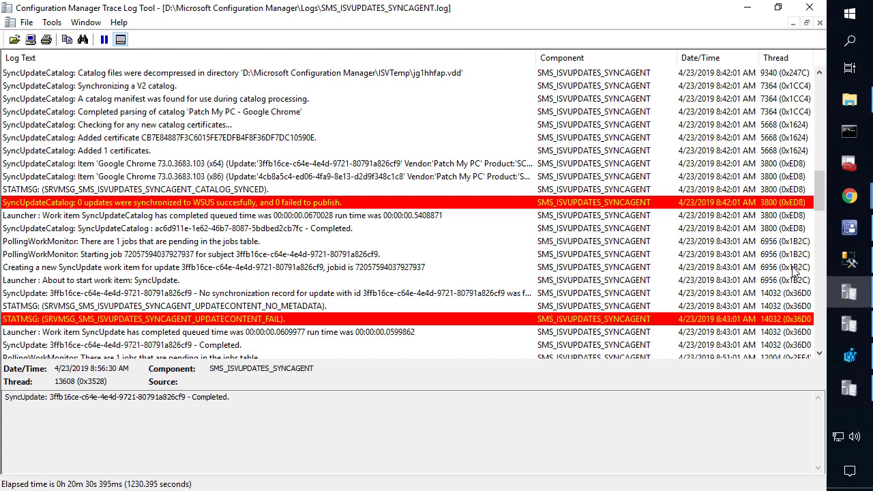
# Switch to SQL Server Management Studio and rerun the query on ISVPublishedUpdates to check the published updates' records.
pyautogui.click(849, 259)
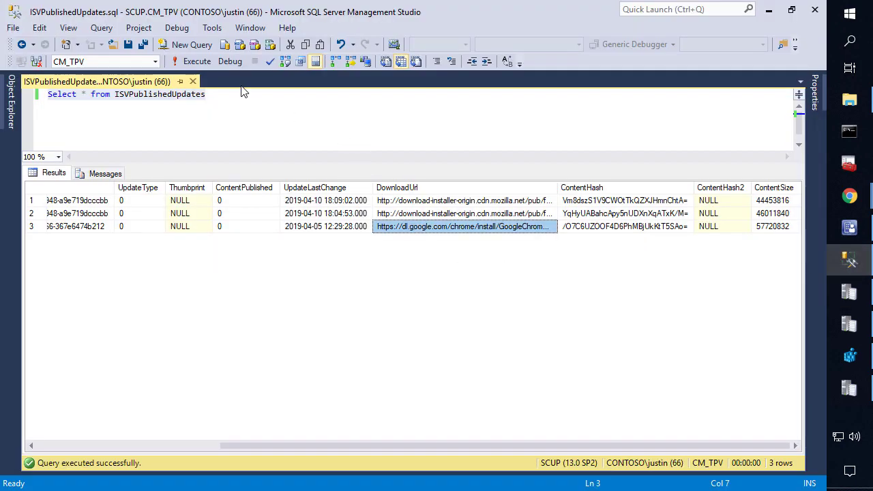
pyautogui.hotkey('ctrl', 'a')
pyautogui.click(198, 61)
pyautogui.click(283, 202)
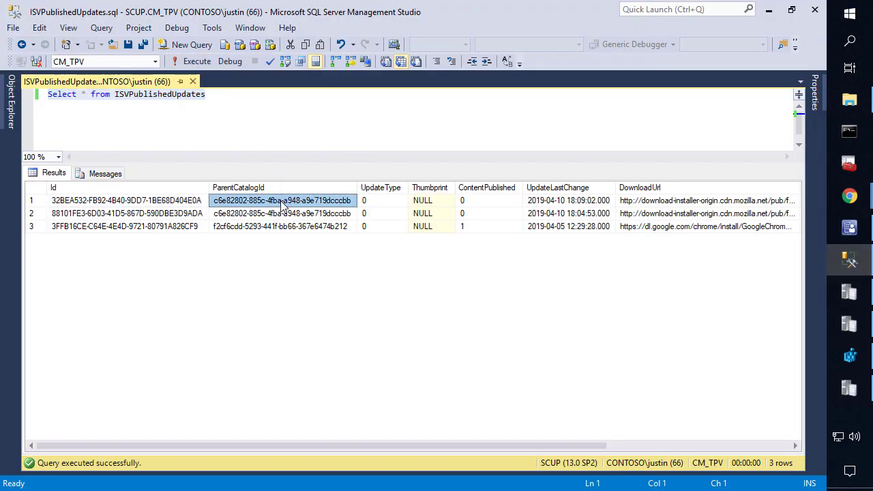